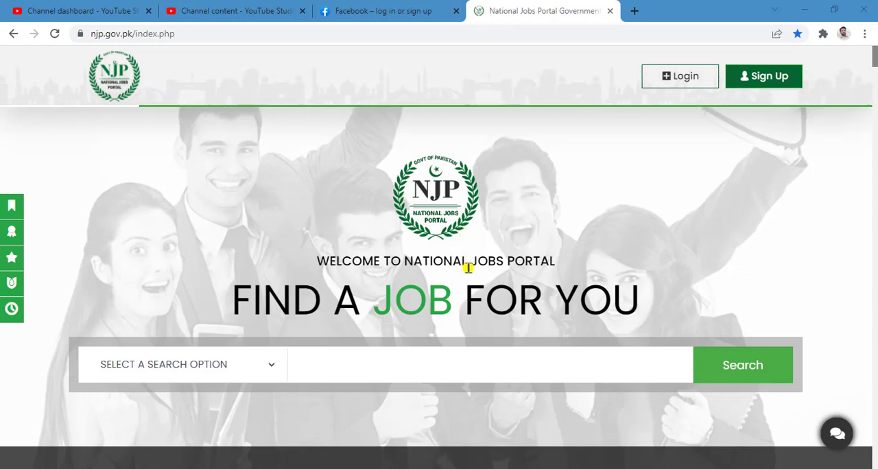
Switch to the FBR Jobs.pdf advertisement and read its heading and the introductory paragraph on applying online
click(461, 468)
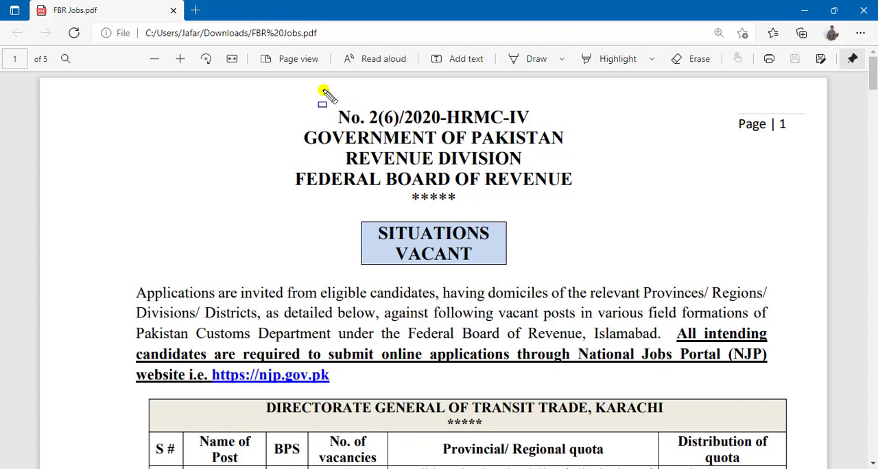
drag(264, 99, 626, 209)
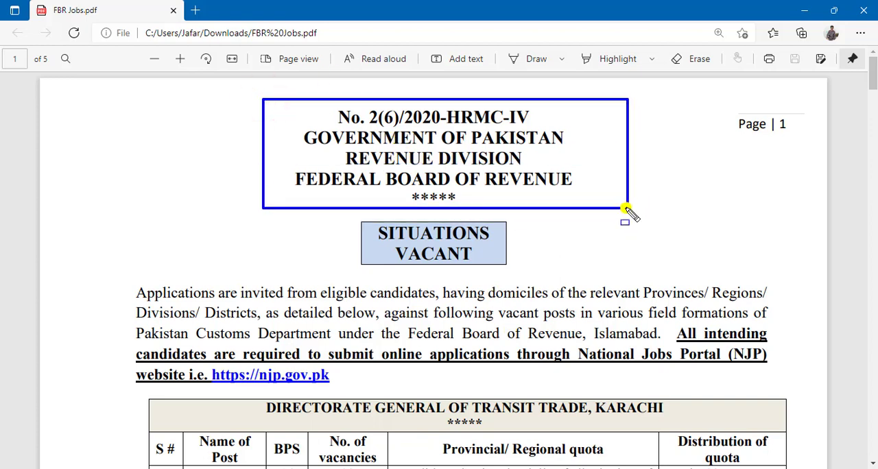
drag(626, 209, 625, 210)
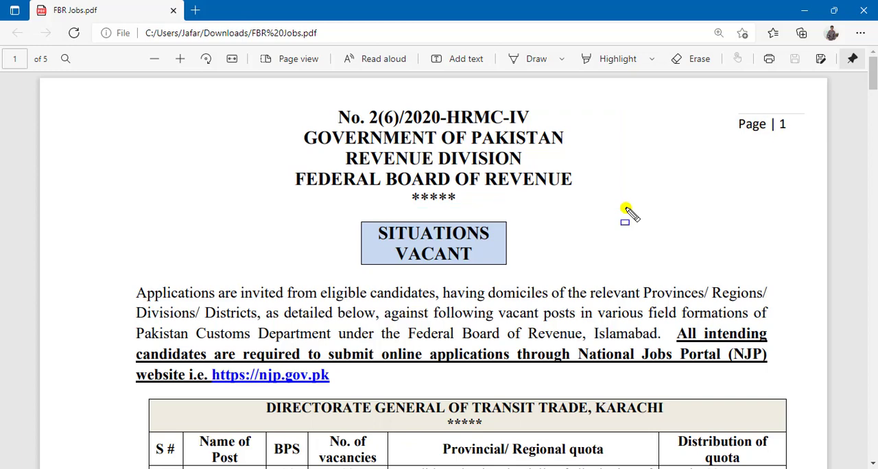
scroll(626, 210, down, 4)
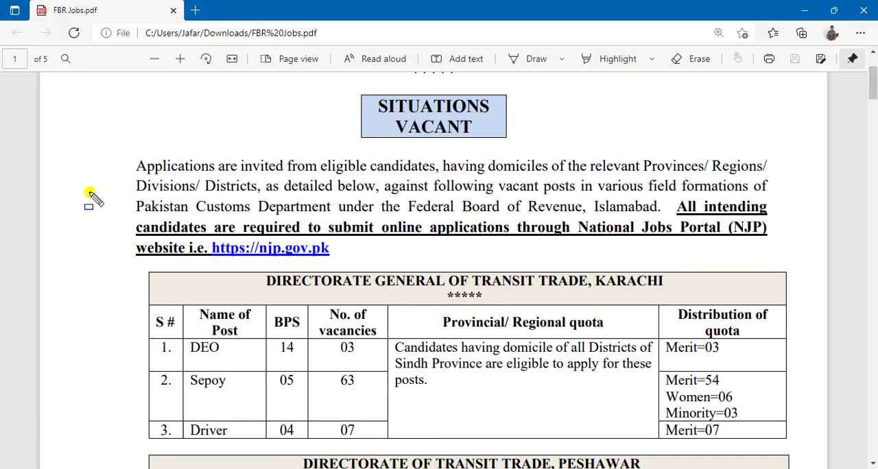
drag(118, 183, 800, 270)
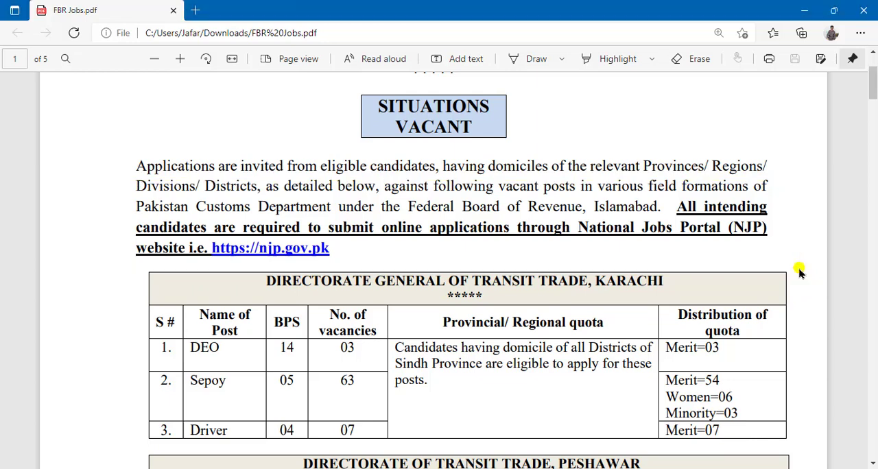
Review the advertisement's vacancy tables, the qualification and age limit table, and the general instructions
scroll(747, 270, down, 3)
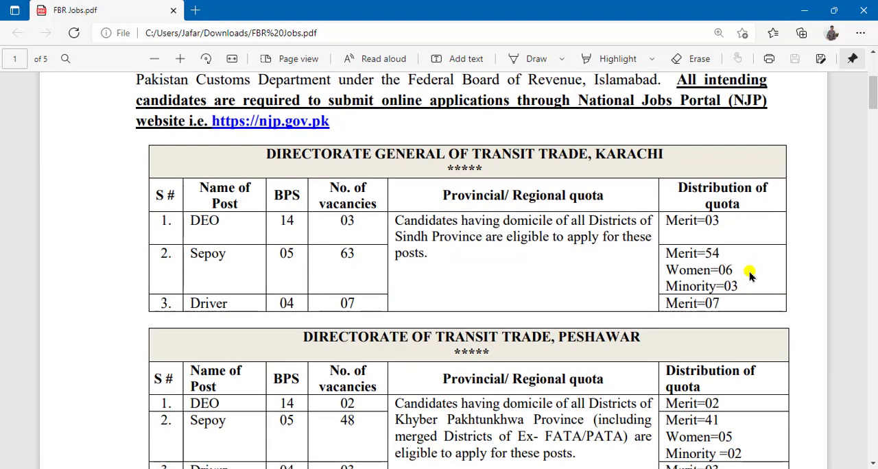
scroll(751, 274, down, 10)
scroll(749, 275, down, 20)
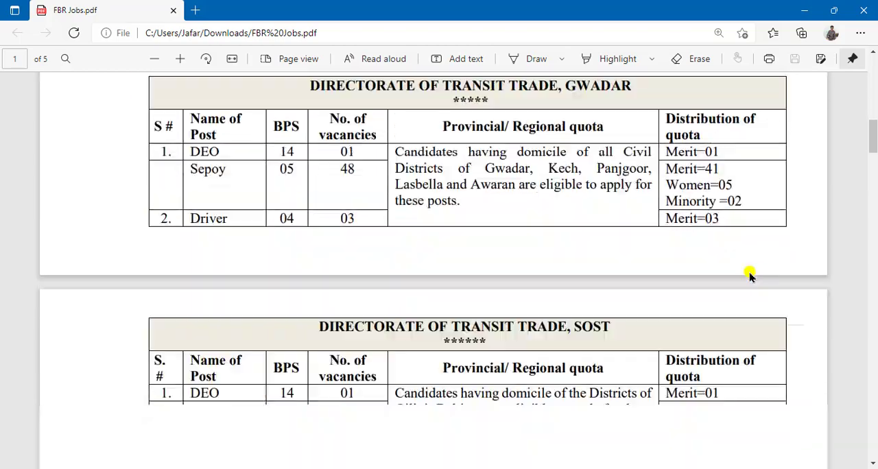
scroll(750, 275, down, 20)
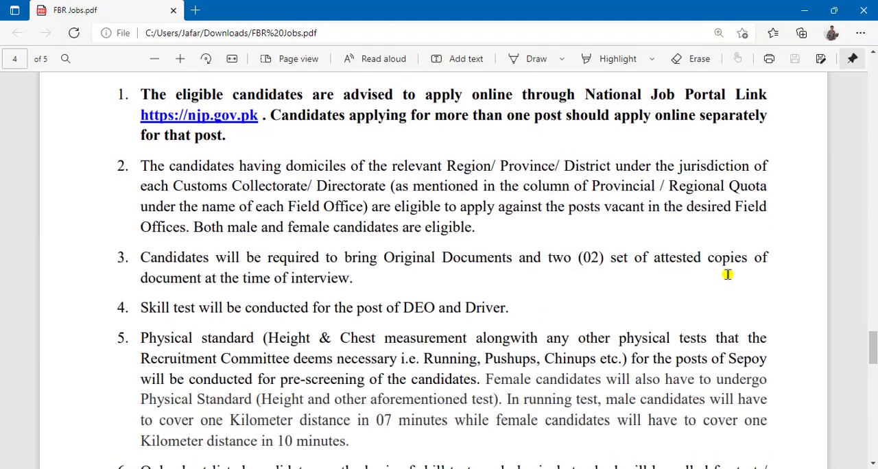
scroll(728, 274, up, 7)
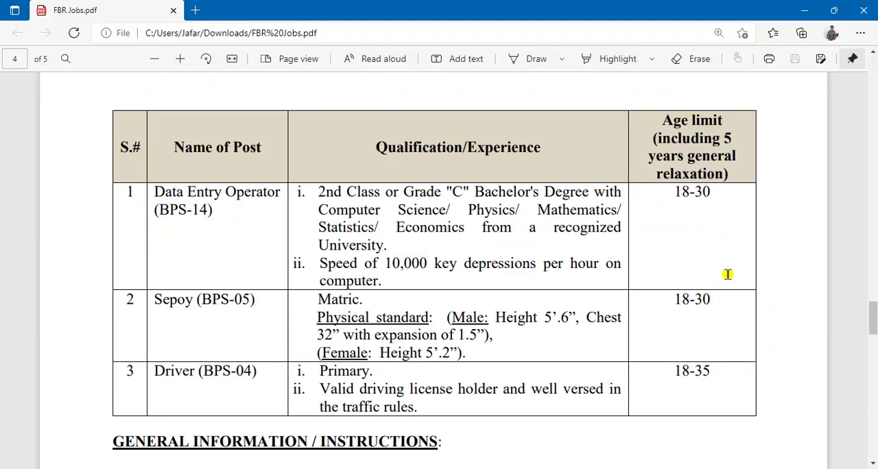
scroll(727, 274, down, 2)
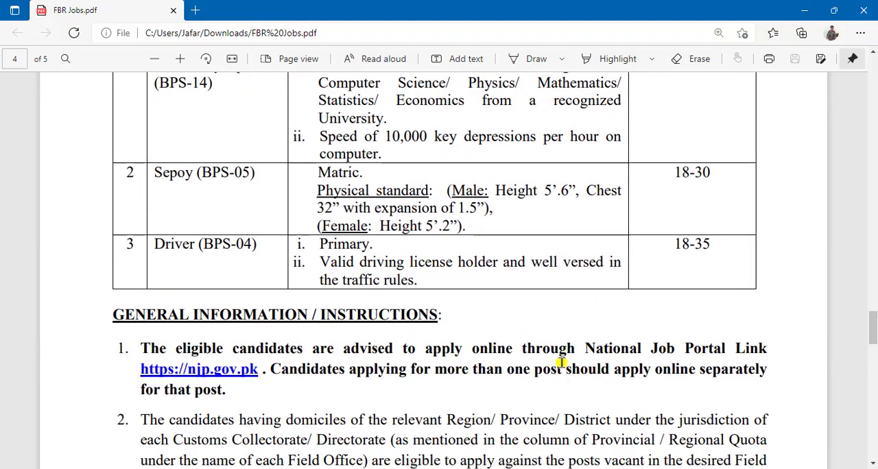
Switch to the National Jobs Portal home page in Chrome and review the steps from registering an account to applying
click(398, 468)
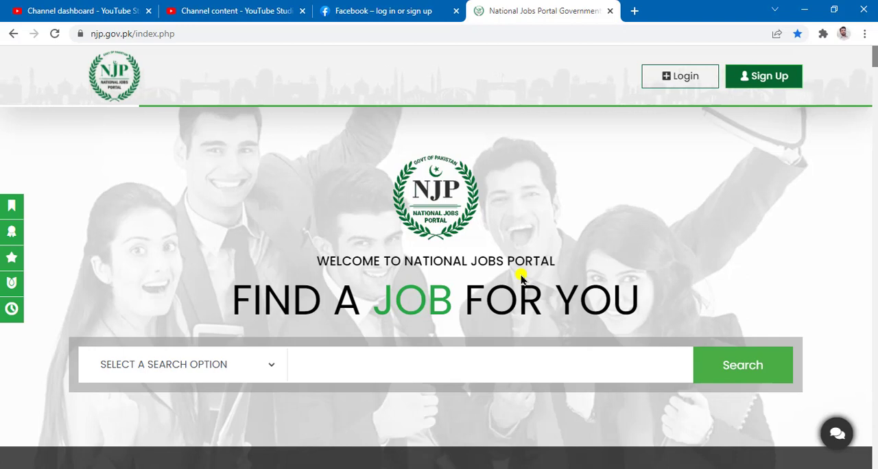
scroll(585, 272, down, 3)
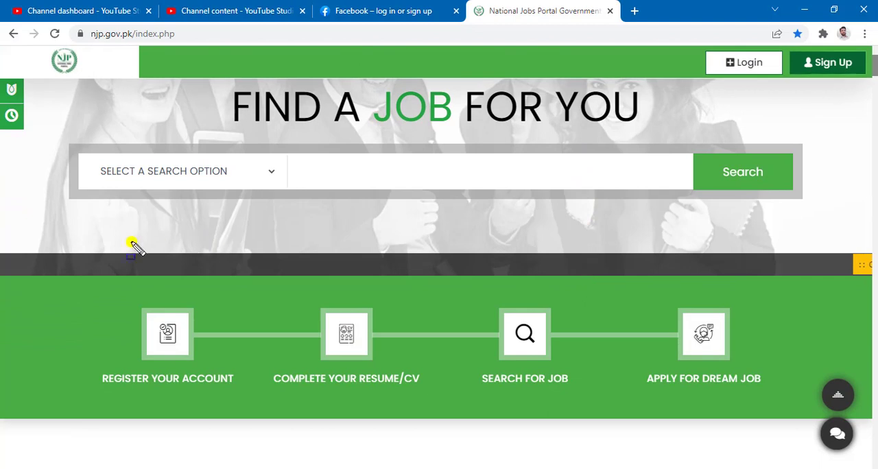
mouse_move(47, 277)
mouse_down()
mouse_move(877, 334)
mouse_move(823, 425)
mouse_up()
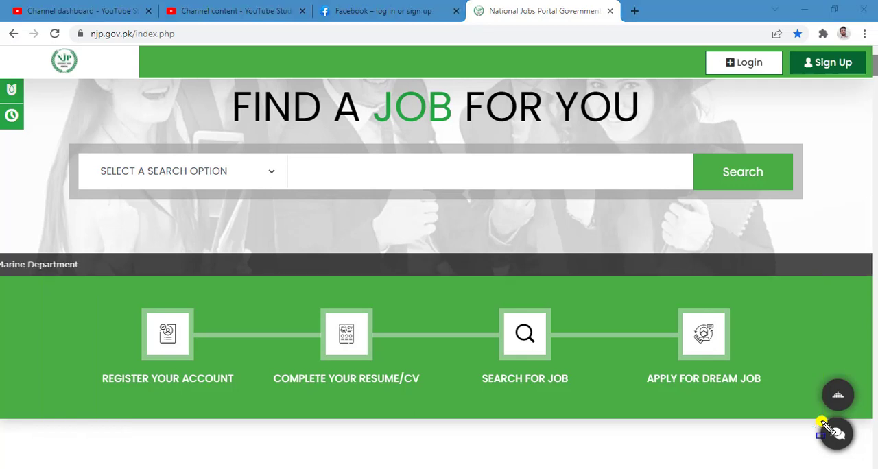
Examine the Jobs by Fields of Experience list on the home page, including the Business Management entry
scroll(785, 369, down, 4)
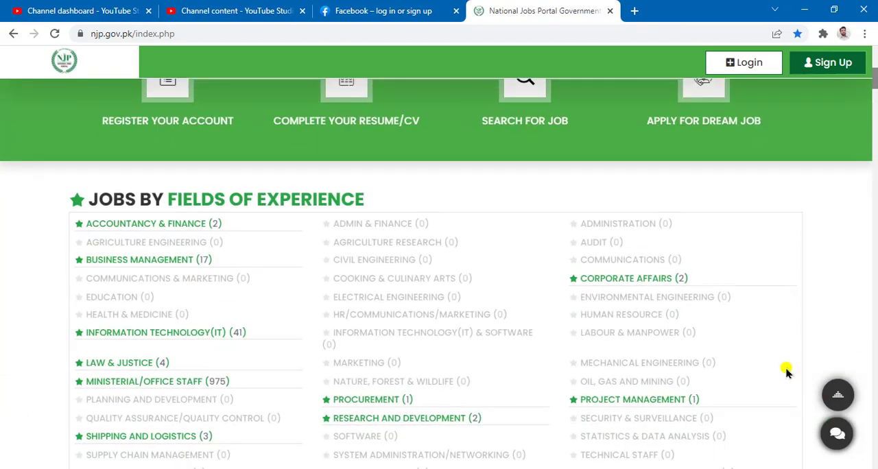
scroll(785, 368, down, 1)
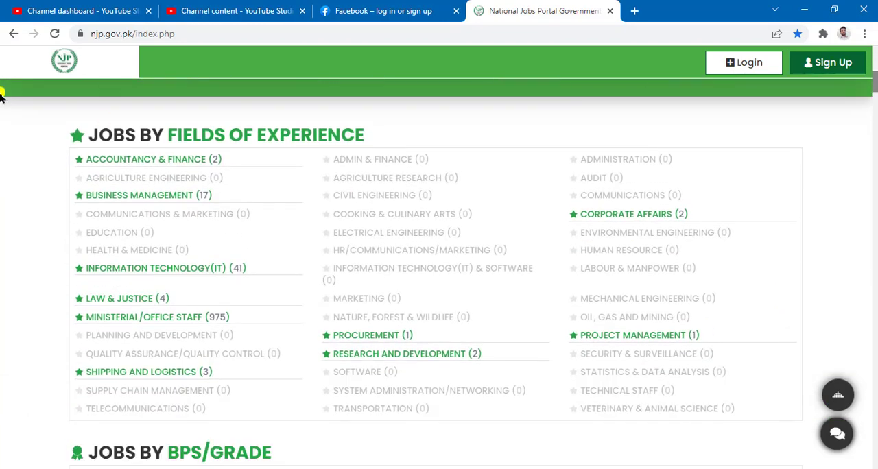
mouse_move(21, 106)
mouse_down()
mouse_move(407, 142)
mouse_move(423, 159)
mouse_up()
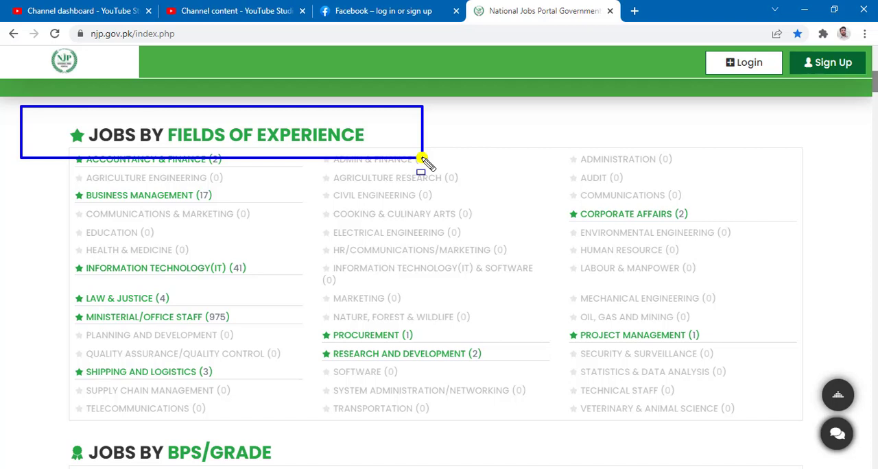
key(Escape)
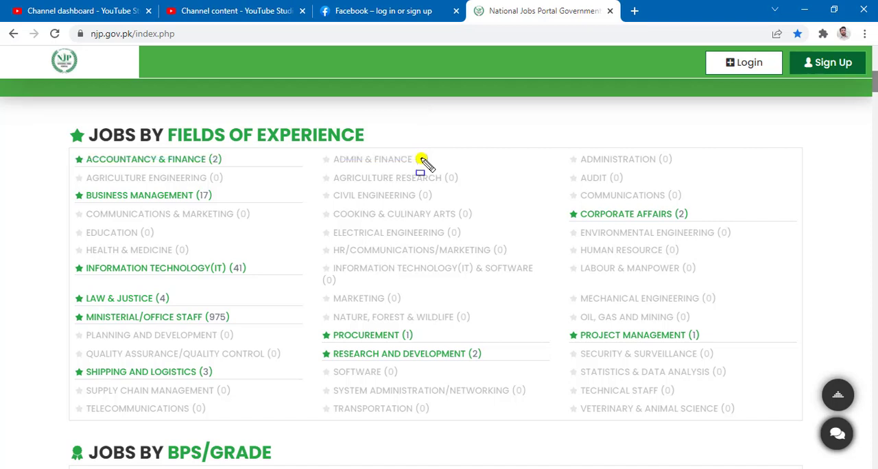
key(ctrl+shift+d)
drag(58, 183, 268, 212)
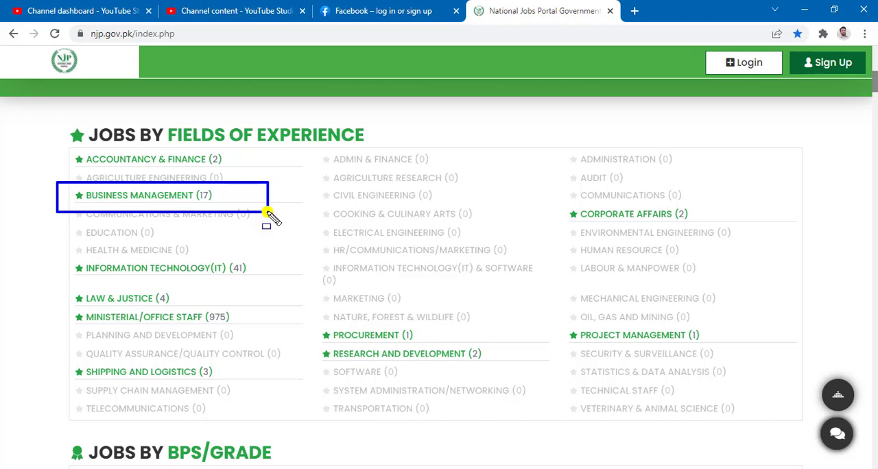
key(Escape)
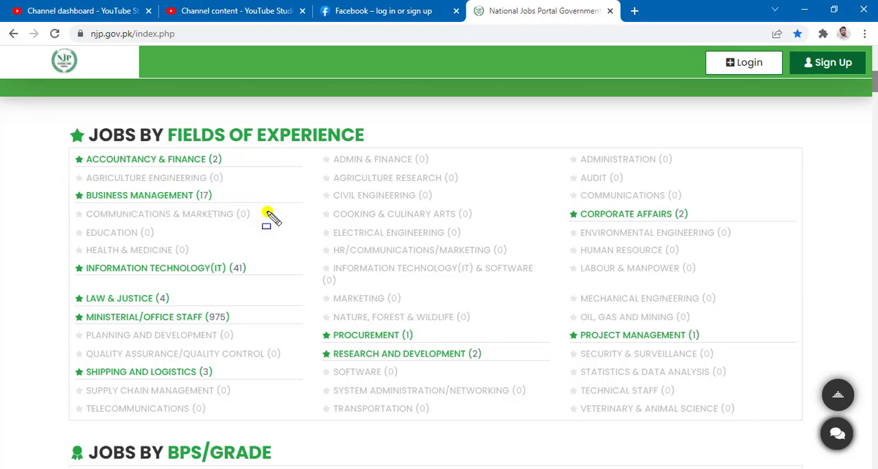
Examine the Jobs by BPS/Grade list, including the BPS-14 entry
scroll(270, 216, down, 1)
scroll(281, 277, down, 2)
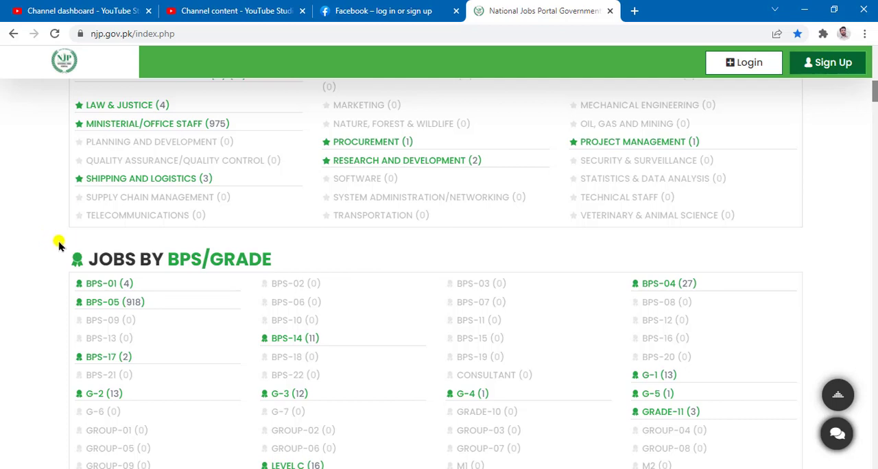
mouse_move(58, 240)
mouse_down()
mouse_move(288, 291)
mouse_move(303, 276)
mouse_up()
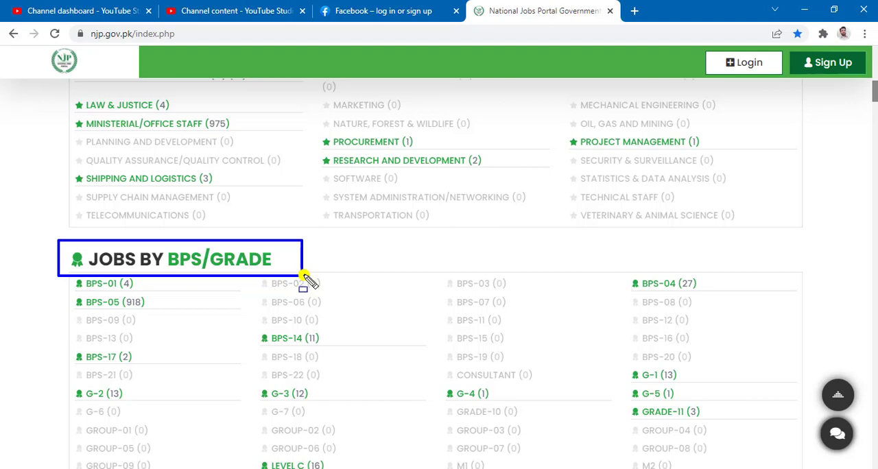
scroll(304, 280, down, 1)
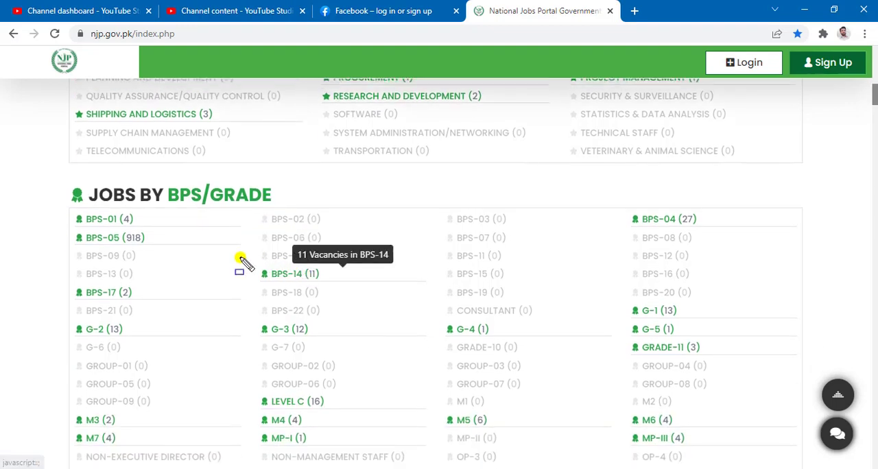
drag(242, 257, 348, 284)
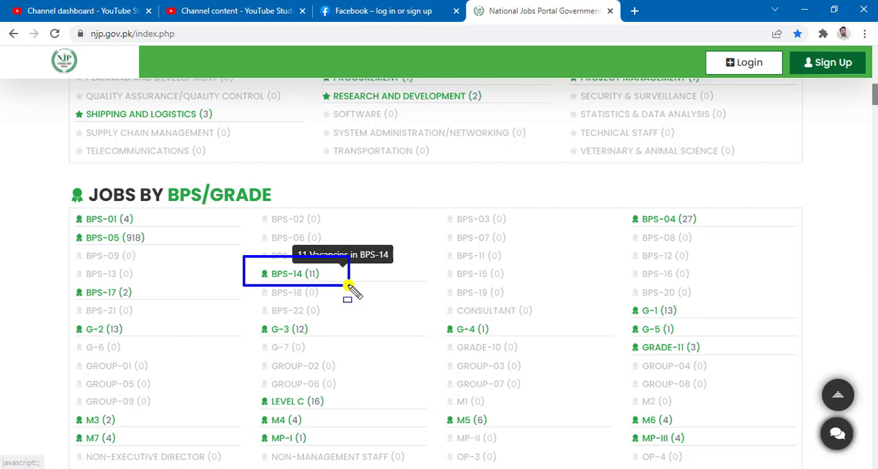
Look through the Available Jobs listings down to the employers section
scroll(349, 286, down, 5)
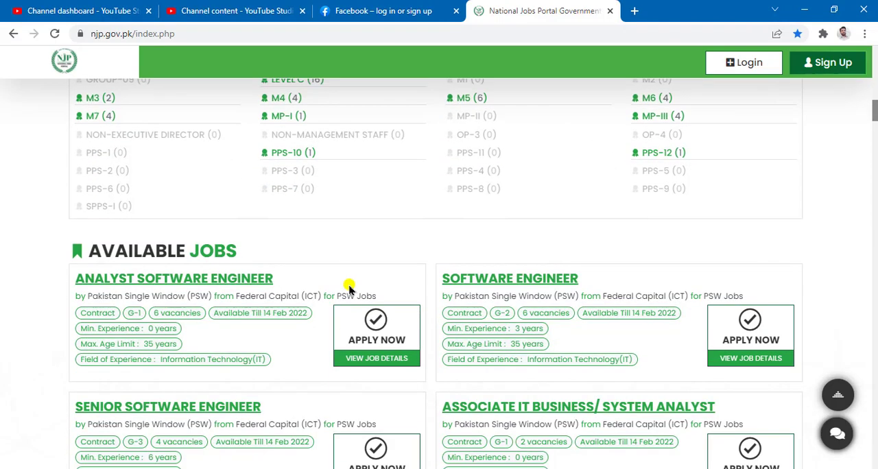
mouse_move(61, 224)
mouse_down()
mouse_move(281, 290)
mouse_move(288, 269)
mouse_up()
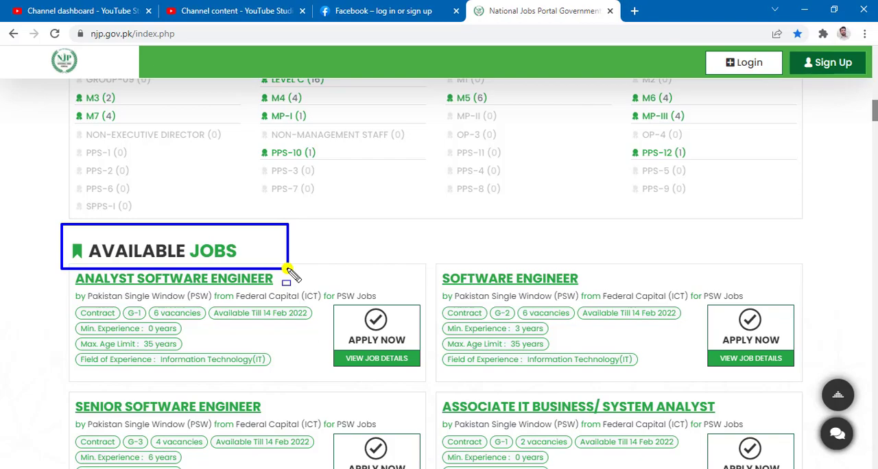
scroll(290, 274, down, 15)
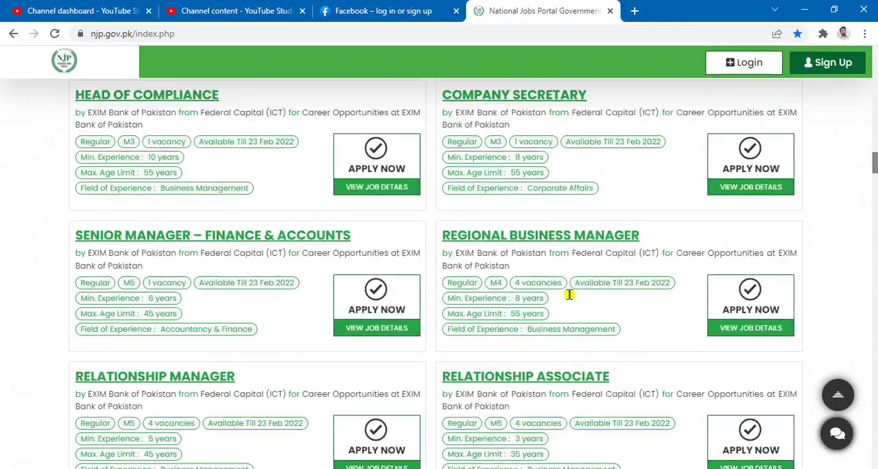
scroll(569, 295, down, 20)
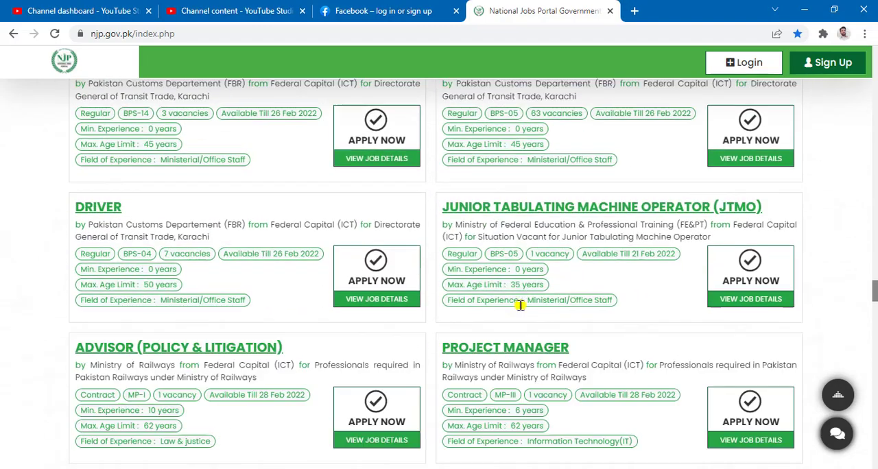
scroll(520, 305, down, 20)
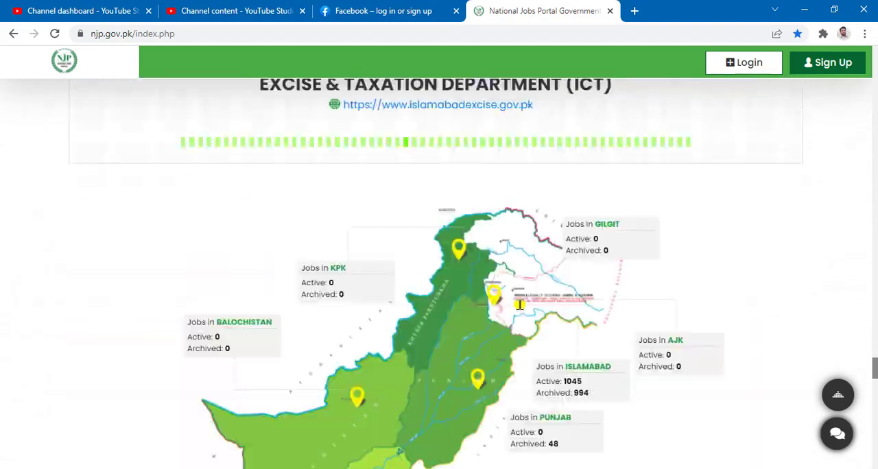
scroll(520, 305, up, 6)
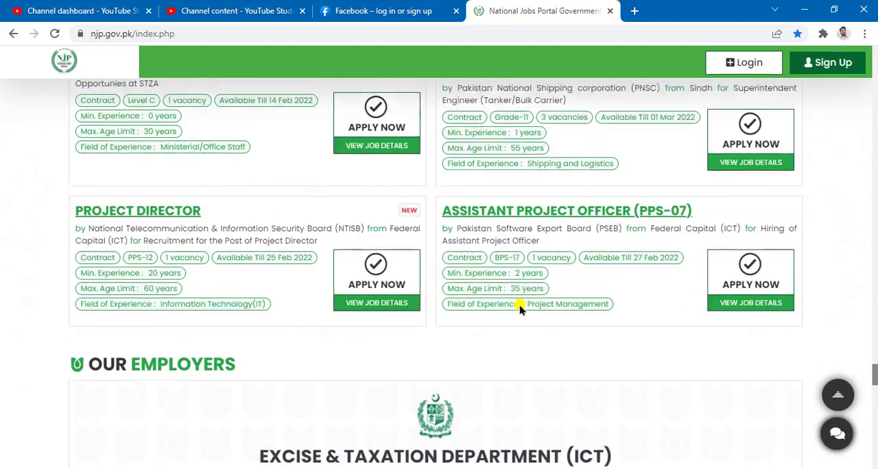
Review the jobs map by region and the portal statistics, including Upcoming Vacancies, down to the footer job links
scroll(520, 310, down, 8)
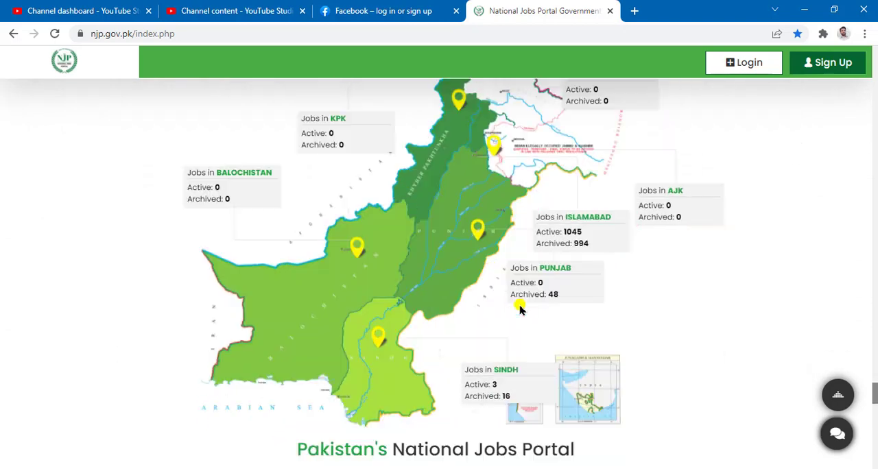
scroll(520, 308, down, 5)
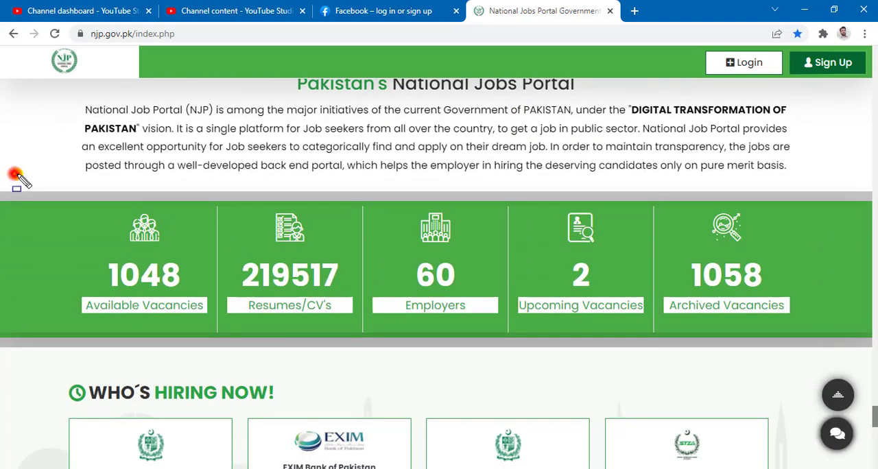
mouse_move(15, 175)
mouse_down()
mouse_move(839, 337)
mouse_move(843, 363)
mouse_up()
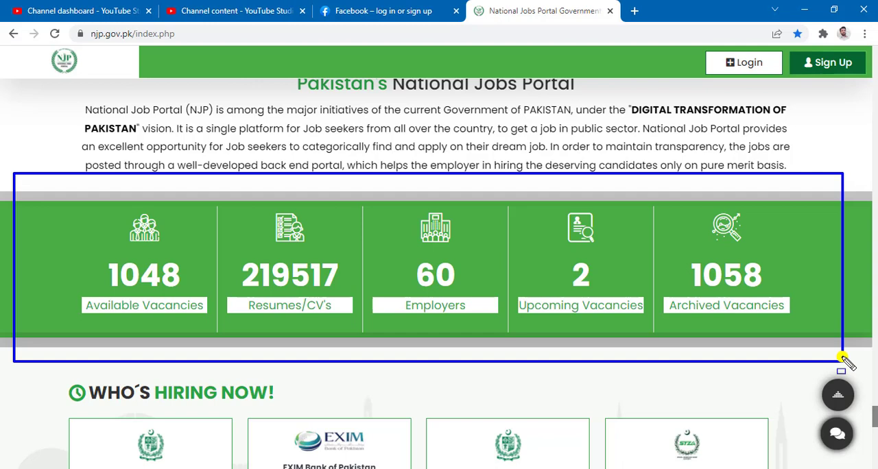
key(ctrl+z)
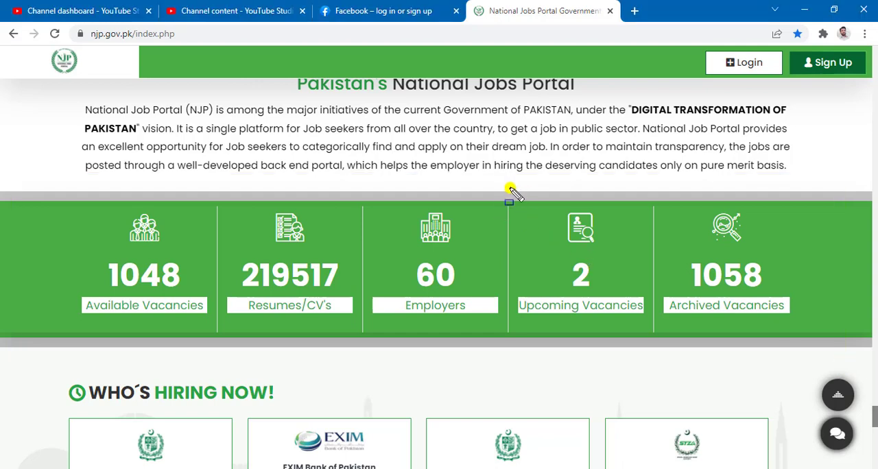
mouse_move(509, 187)
mouse_down()
mouse_move(632, 294)
mouse_move(657, 351)
mouse_up()
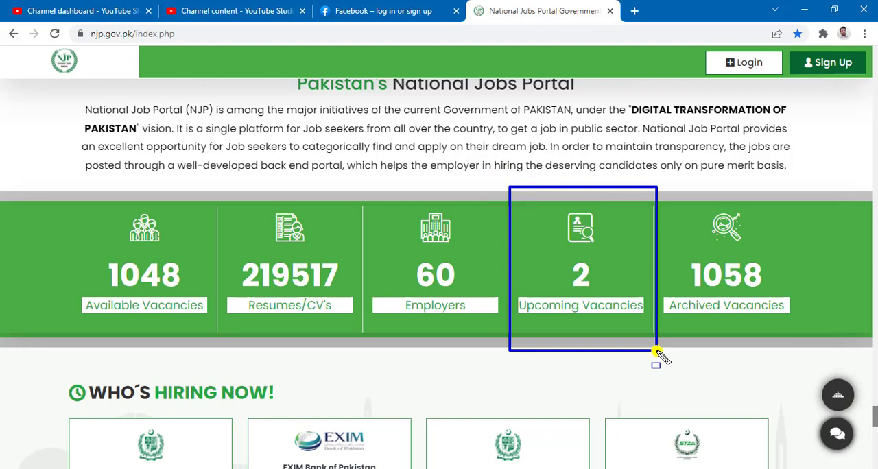
key(Escape)
scroll(655, 356, down, 5)
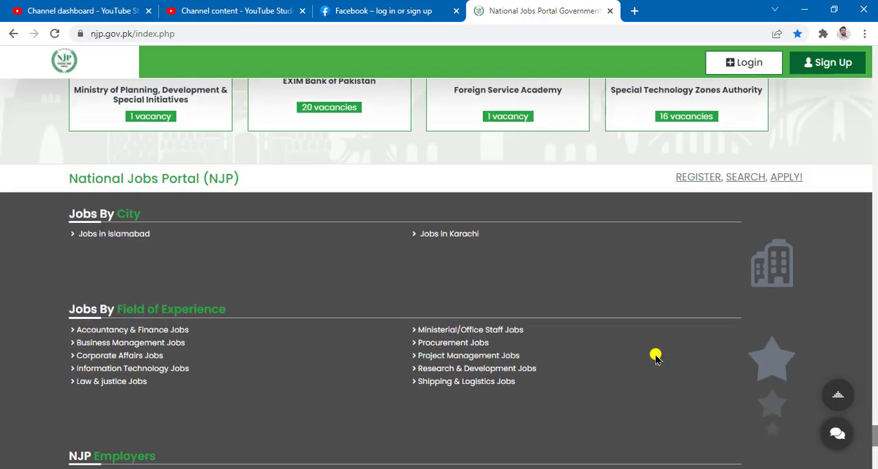
Look through the NJP Employers links in the footer and the listings back up to the job search banner
scroll(654, 356, down, 8)
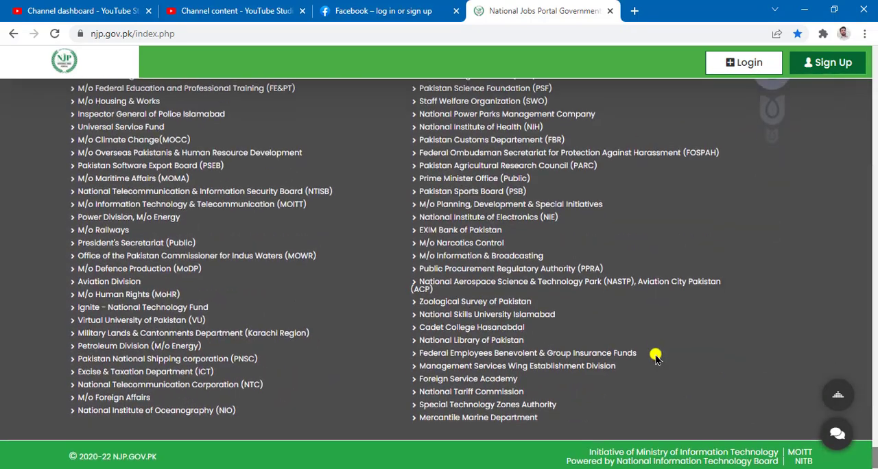
scroll(655, 356, up, 10)
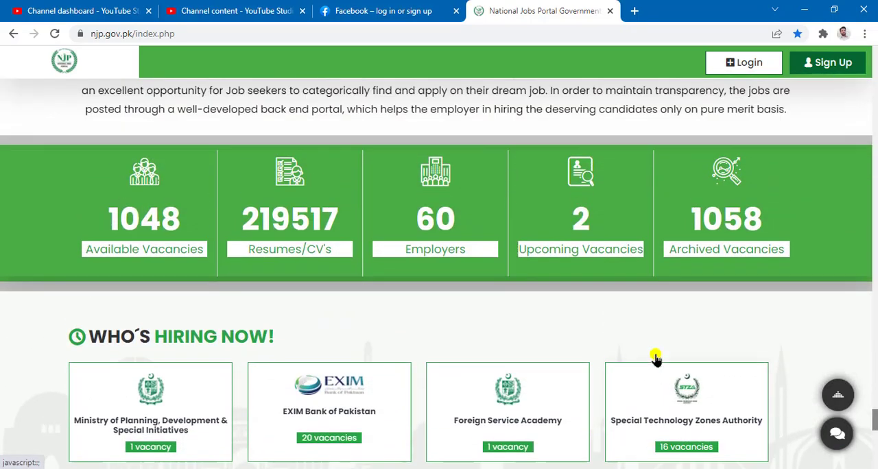
scroll(655, 356, up, 5)
scroll(655, 357, down, 10)
scroll(654, 357, up, 3)
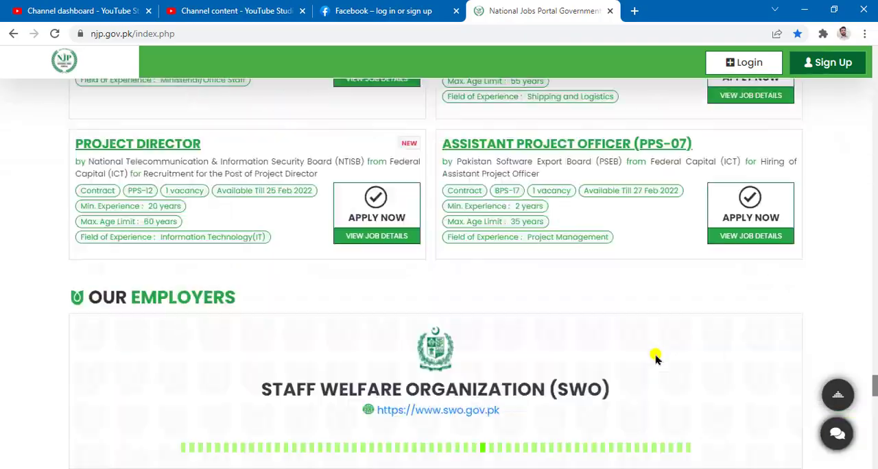
scroll(655, 356, up, 10)
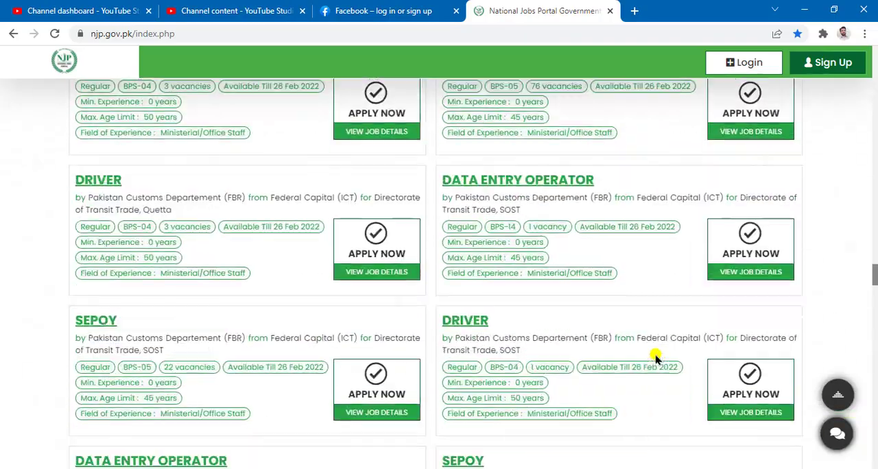
scroll(655, 356, up, 10)
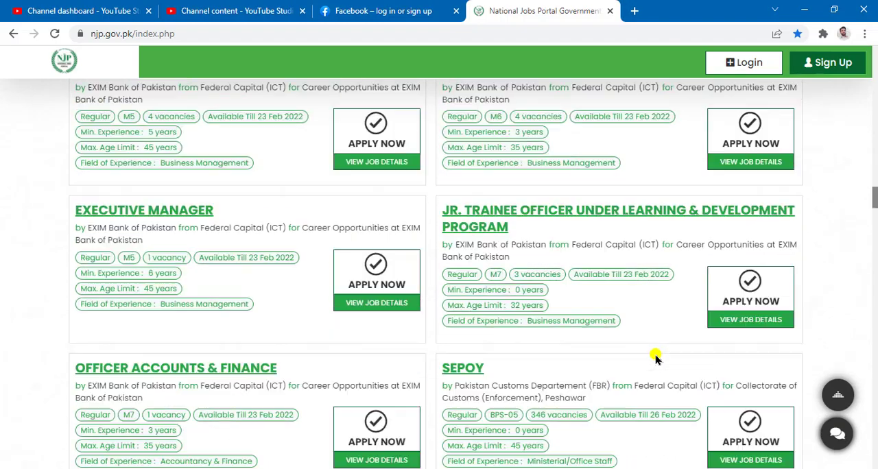
scroll(655, 357, up, 10)
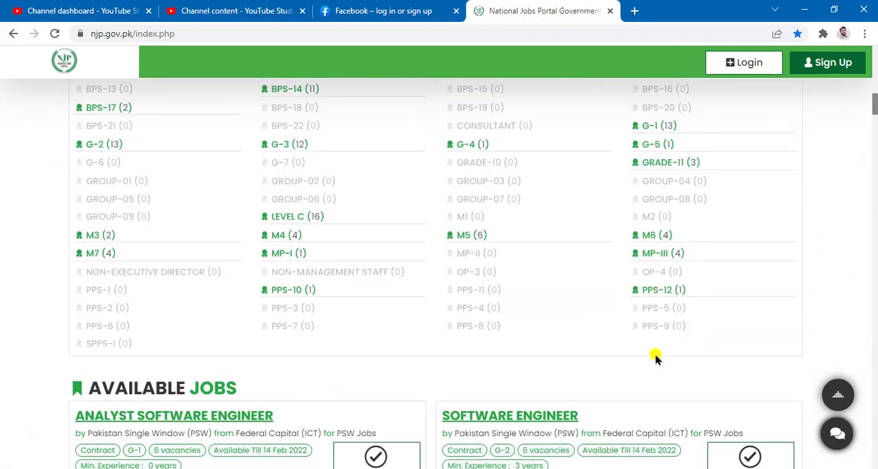
scroll(655, 357, up, 10)
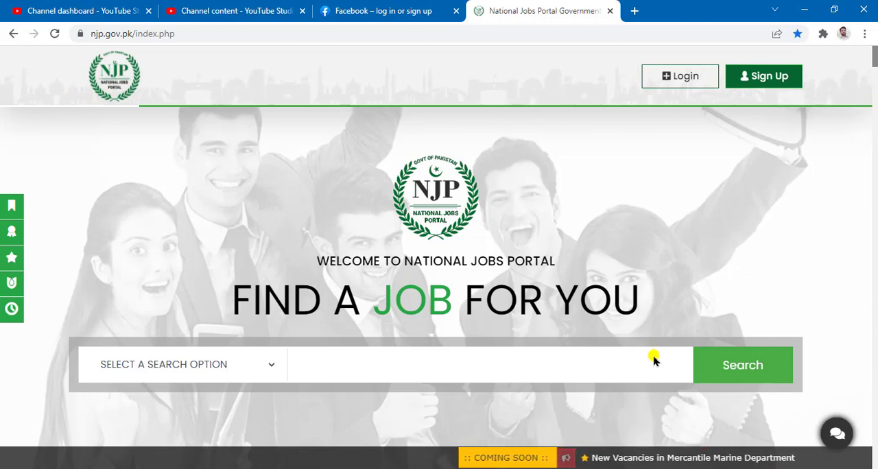
Open the Sign Up form for a new National Jobs Portal account
drag(354, 423, 798, 468)
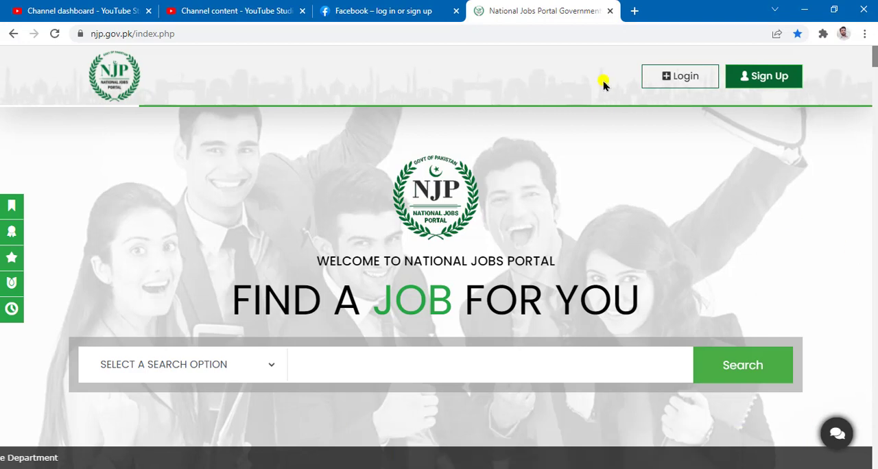
drag(619, 54, 829, 106)
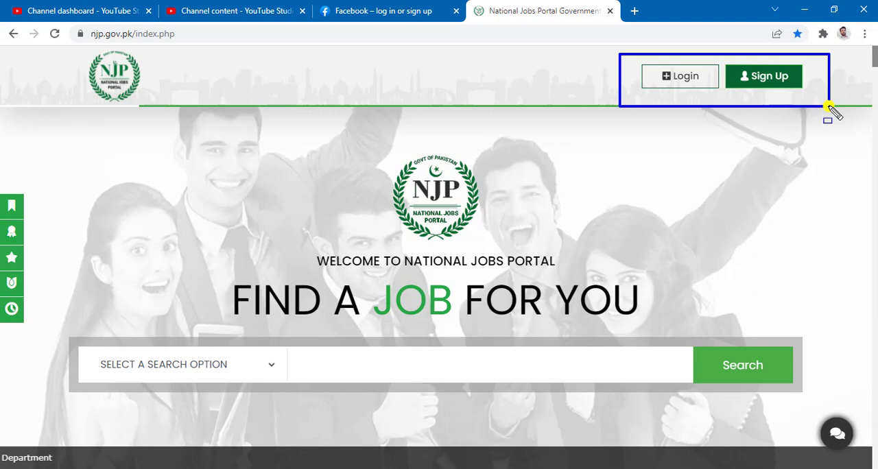
click(773, 78)
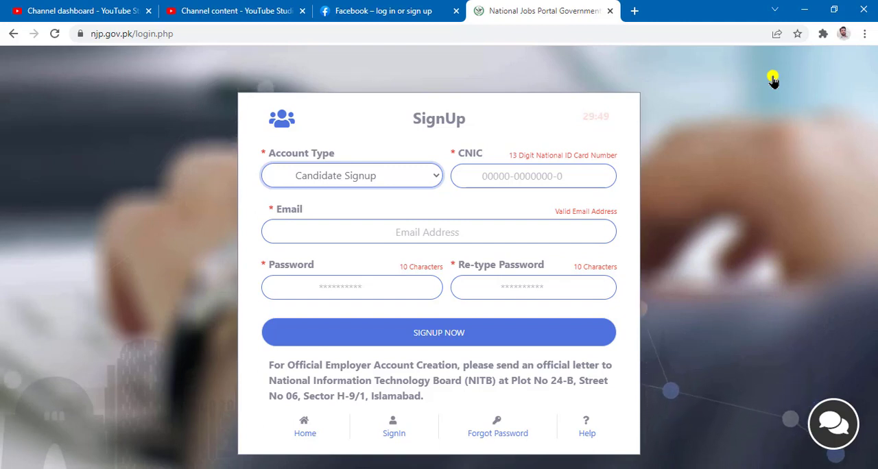
Examine the sign-up form, including its countdown timer and the available Account Type options
drag(652, 138, 639, 140)
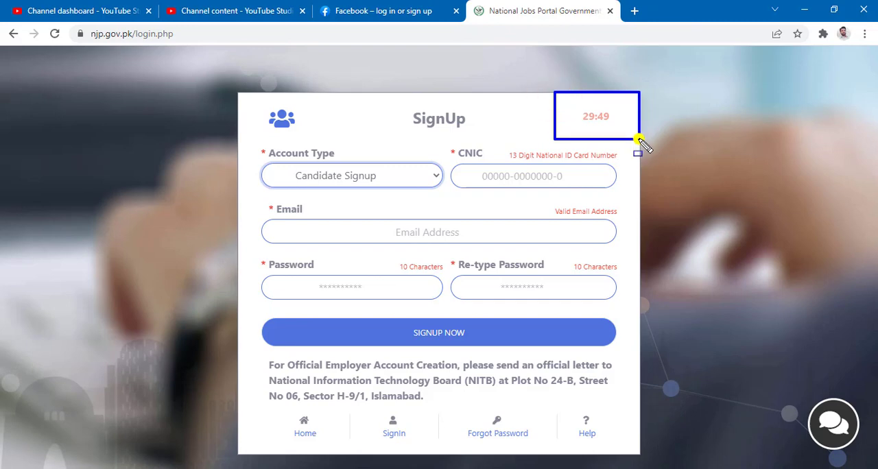
key(Escape)
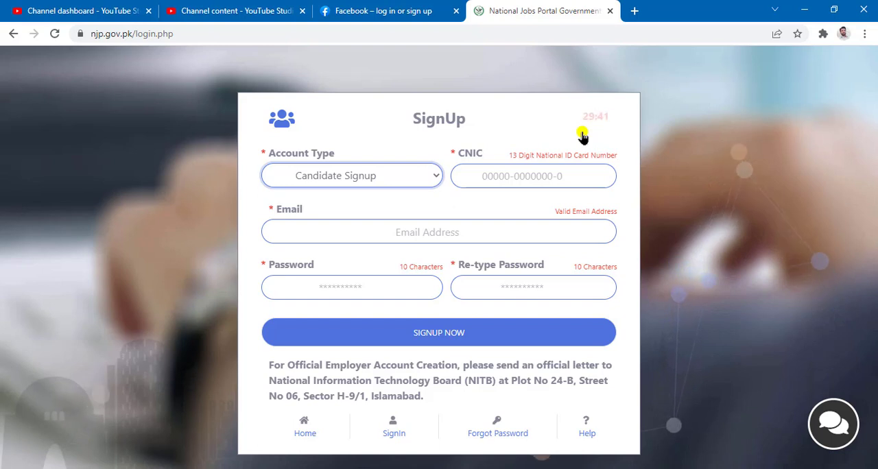
mouse_move(247, 98)
mouse_down()
mouse_move(627, 320)
mouse_move(635, 356)
mouse_up()
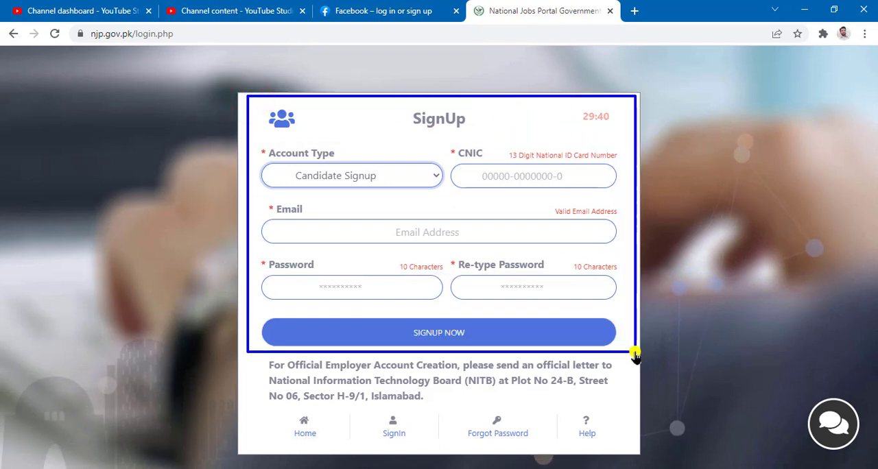
key(Escape)
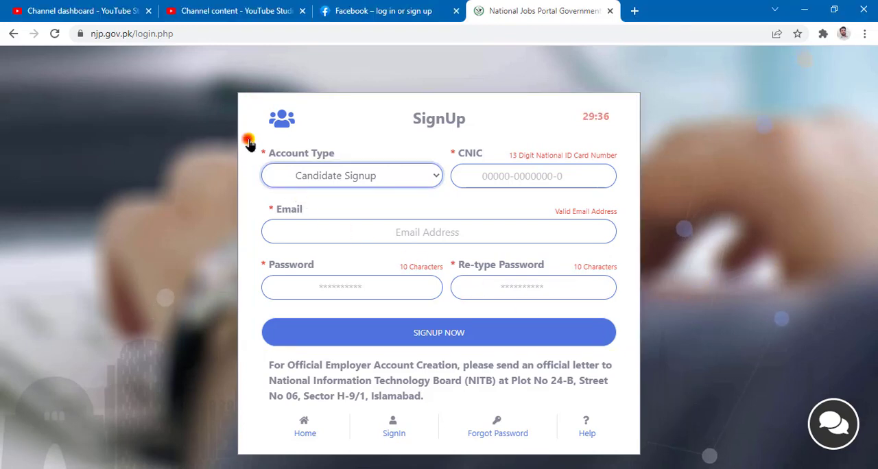
drag(248, 141, 434, 199)
key(Escape)
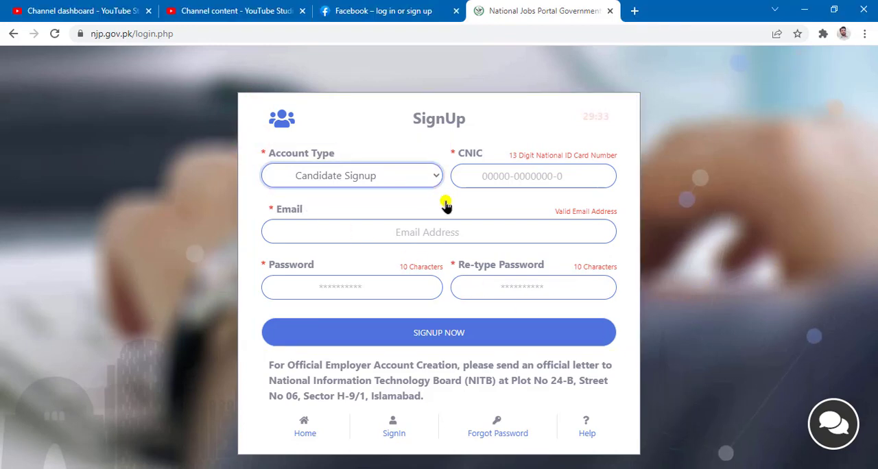
click(430, 176)
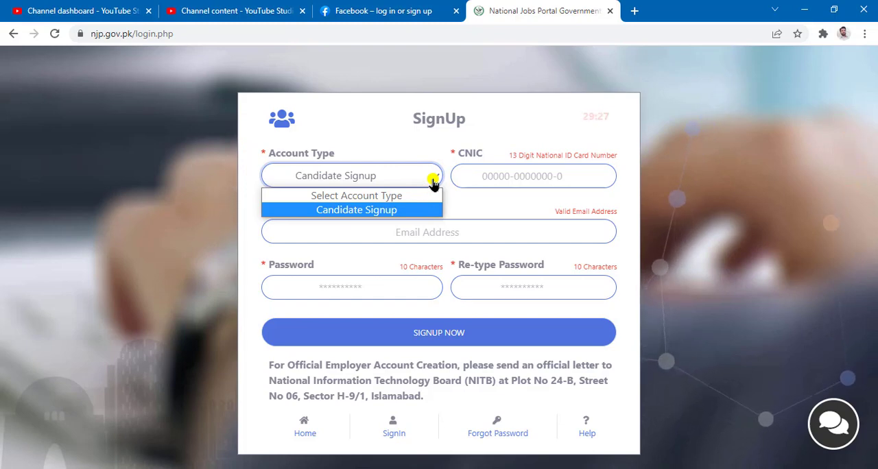
click(433, 179)
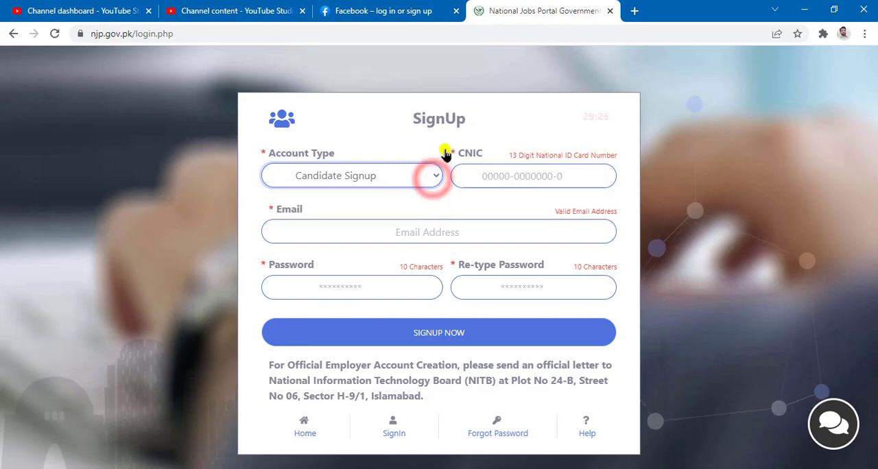
click(445, 145)
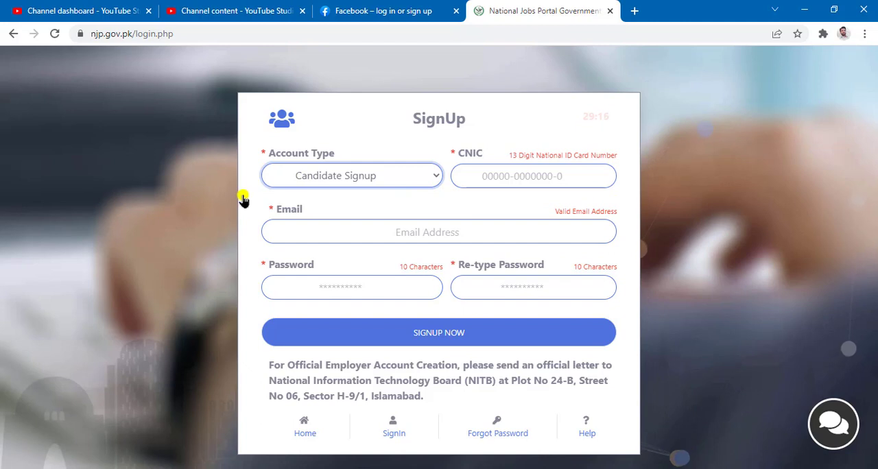
Review the Email, Password and Re-type Password requirements on the sign-up form
mouse_move(251, 195)
mouse_down()
mouse_move(644, 271)
mouse_move(632, 256)
mouse_up()
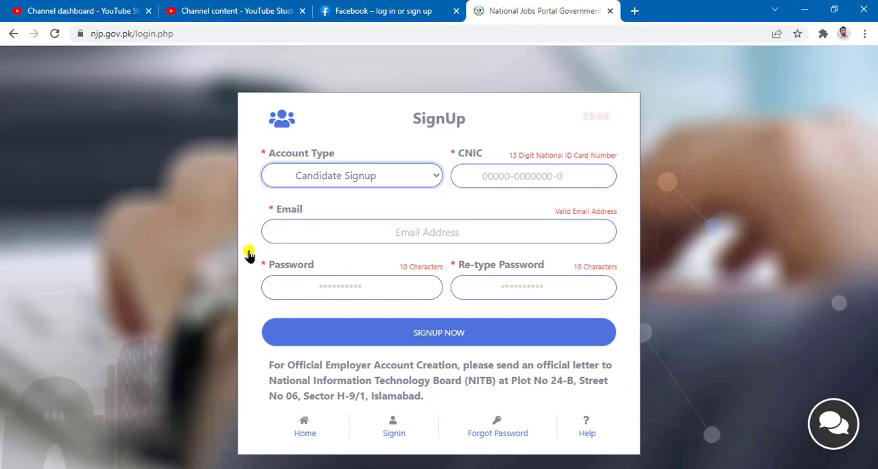
mouse_move(249, 251)
mouse_down()
mouse_move(556, 288)
mouse_move(623, 299)
mouse_move(633, 310)
mouse_up()
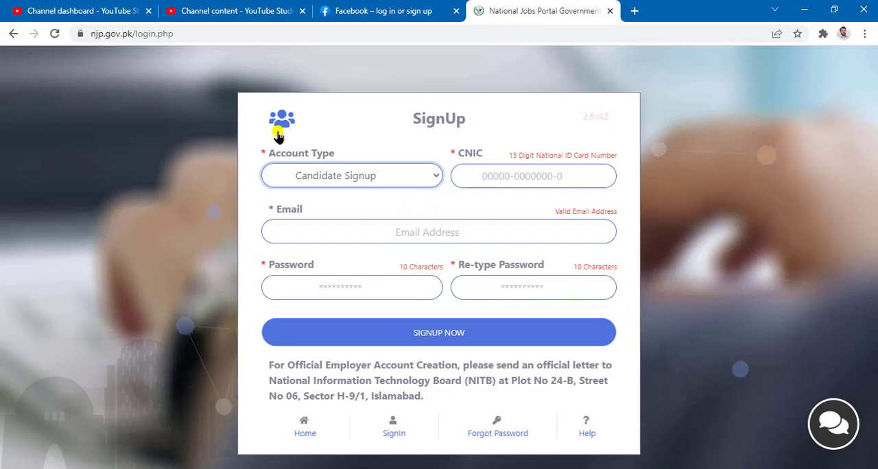
mouse_move(242, 129)
mouse_down()
mouse_move(624, 327)
mouse_move(638, 309)
mouse_up()
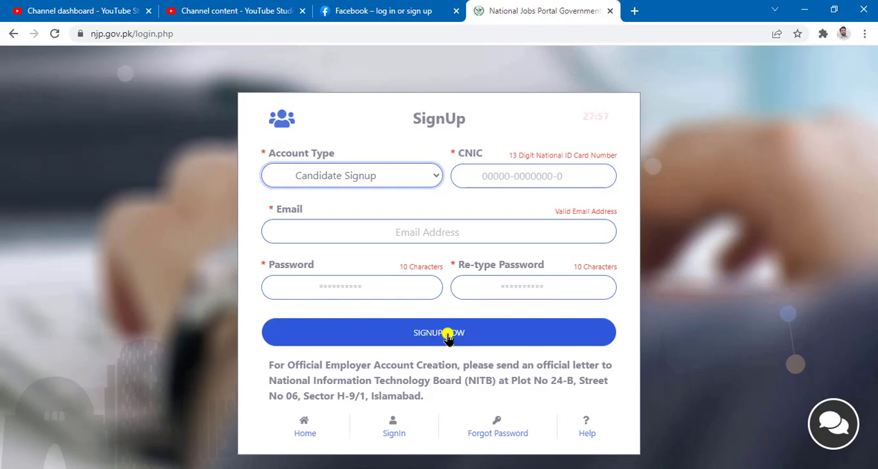
Switch to the sign-in form, enter the CNIC number, email ID and account password, and sign in
click(393, 436)
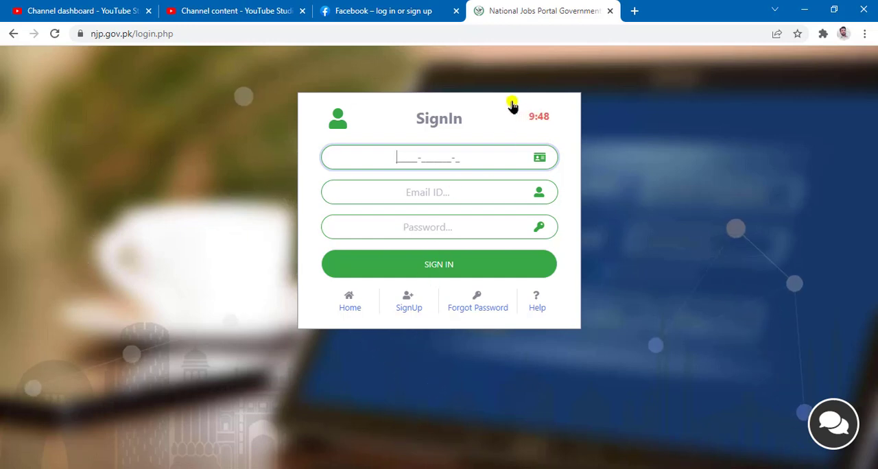
mouse_move(514, 98)
mouse_down()
mouse_move(567, 114)
mouse_move(569, 135)
mouse_up()
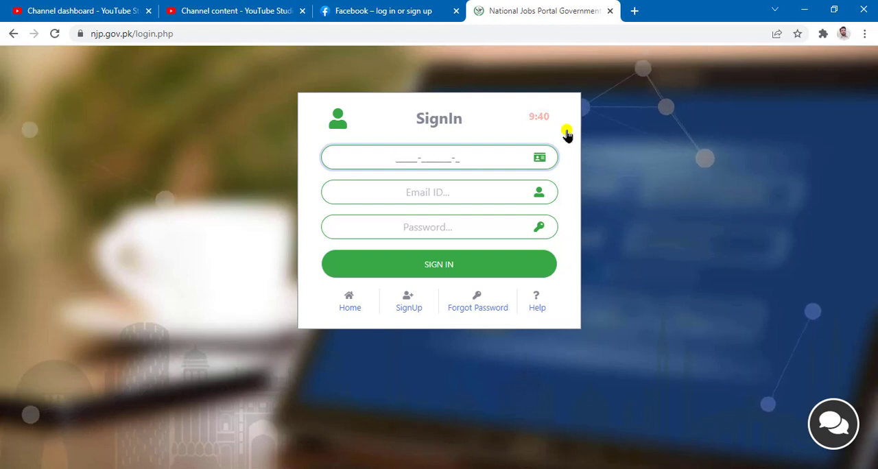
click(438, 164)
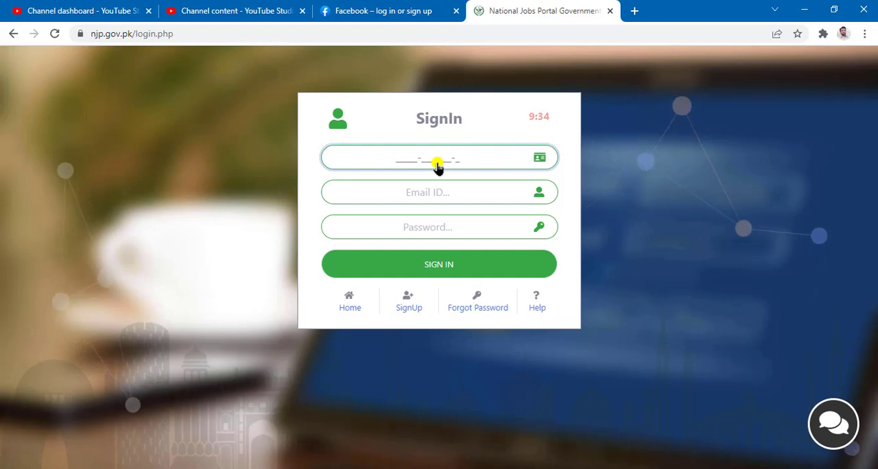
click(310, 171)
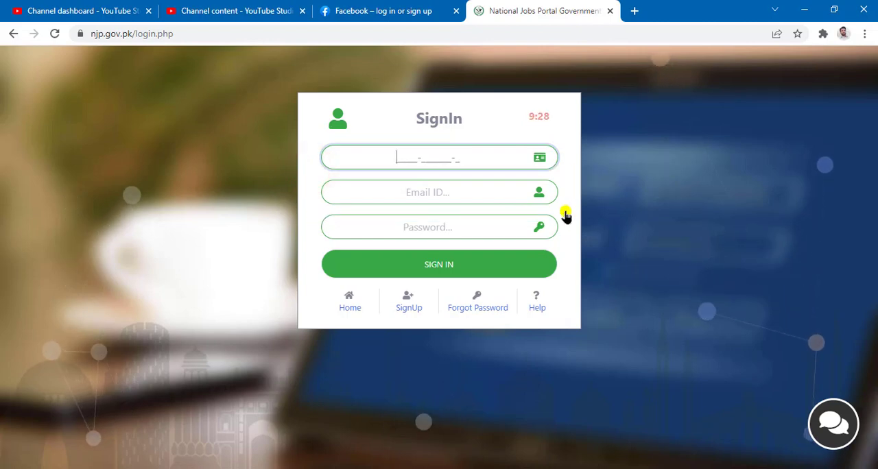
drag(332, 211, 575, 252)
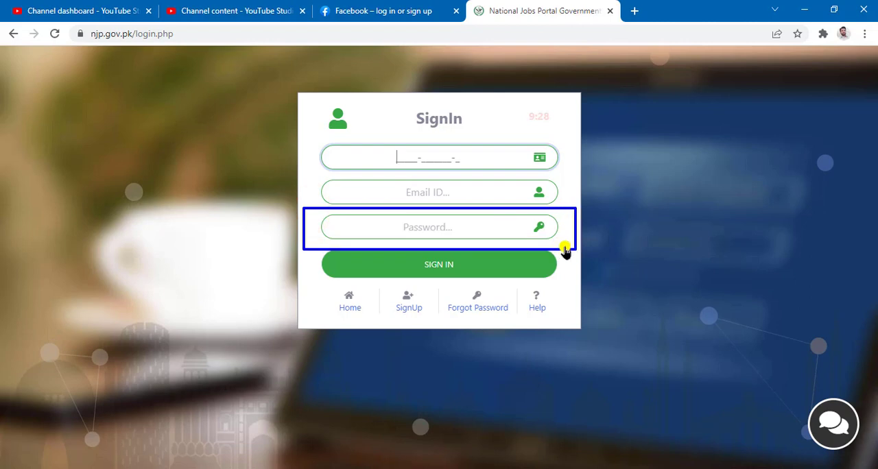
key(Escape)
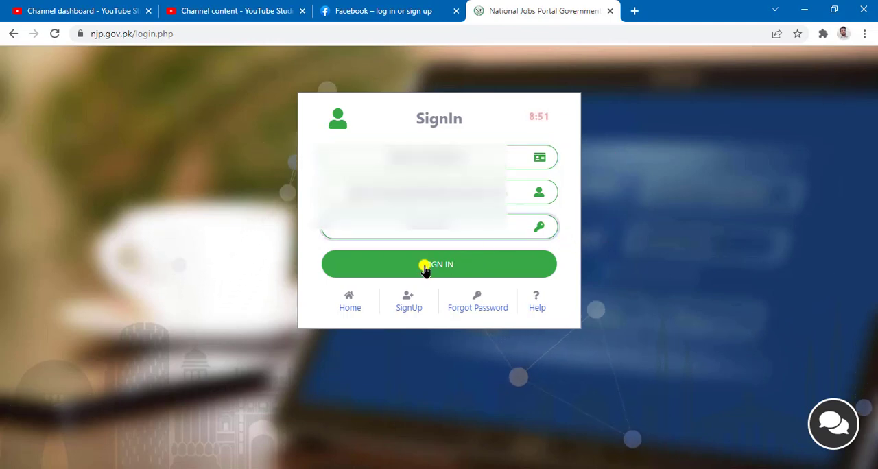
click(424, 269)
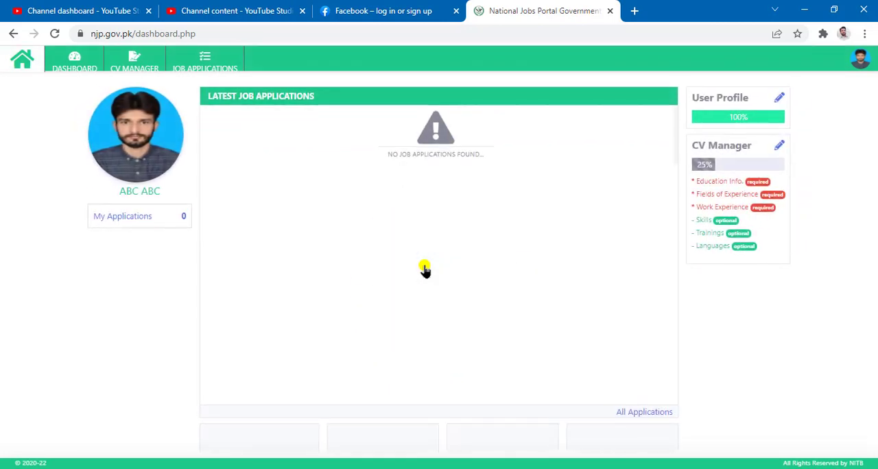
Review the candidate dashboard: the profile summary, CV Manager requirements, navigation entries and account options for Profile and Sign-Out
mouse_move(44, 83)
mouse_down()
mouse_move(240, 220)
mouse_move(227, 248)
mouse_up()
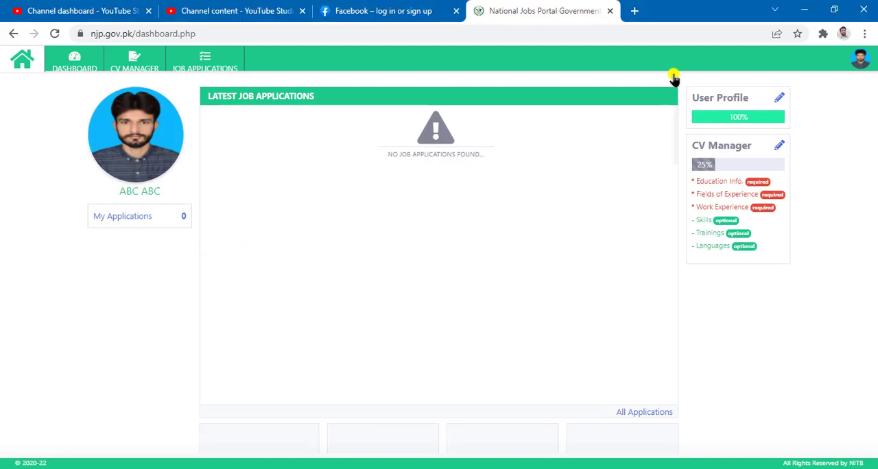
drag(674, 77, 827, 308)
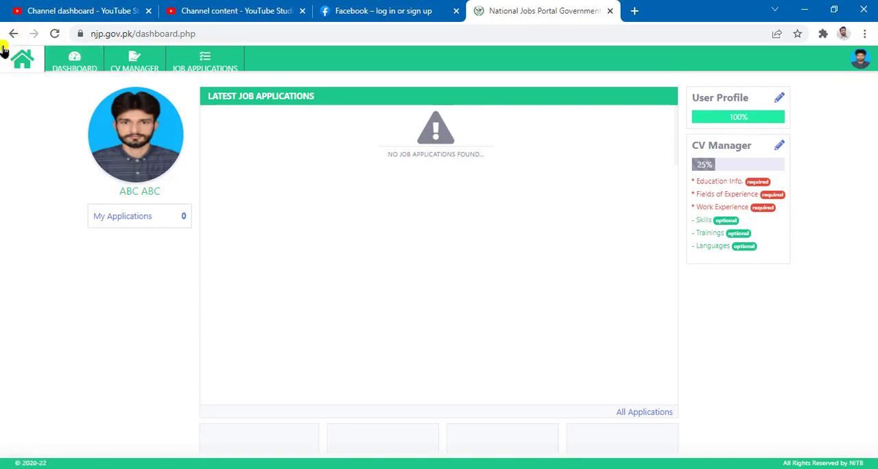
drag(8, 48, 295, 81)
click(865, 67)
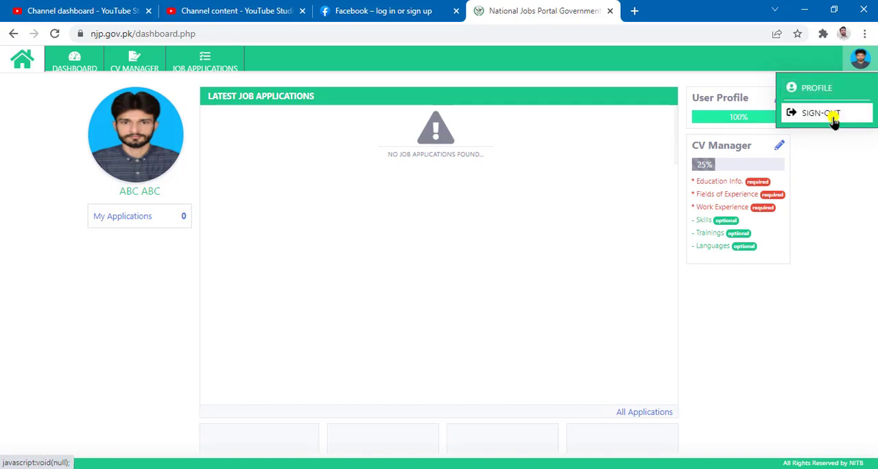
click(842, 179)
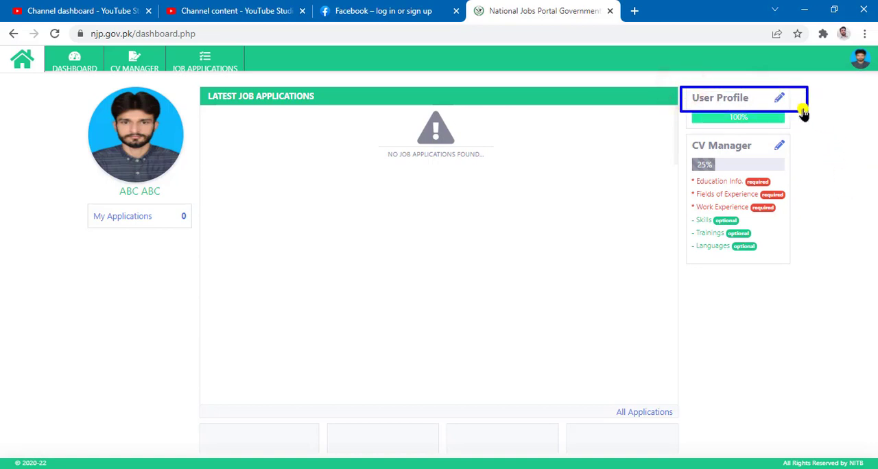
click(681, 132)
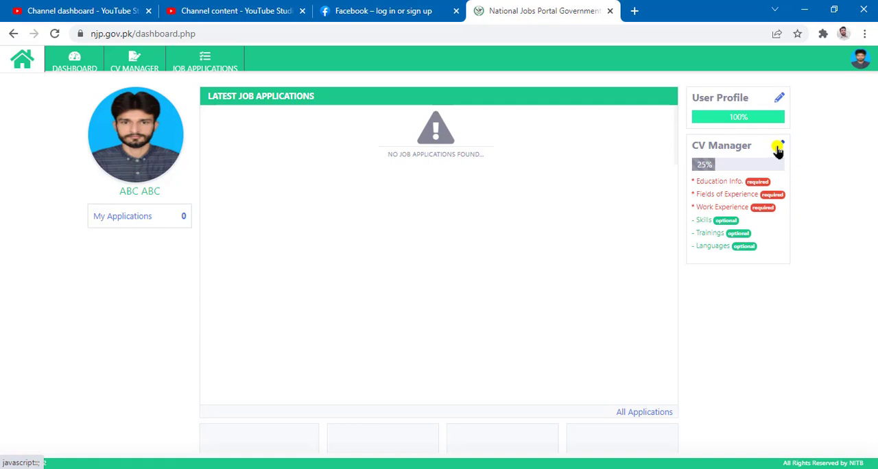
Open the User Profile for editing and review the candidate's account details
click(779, 101)
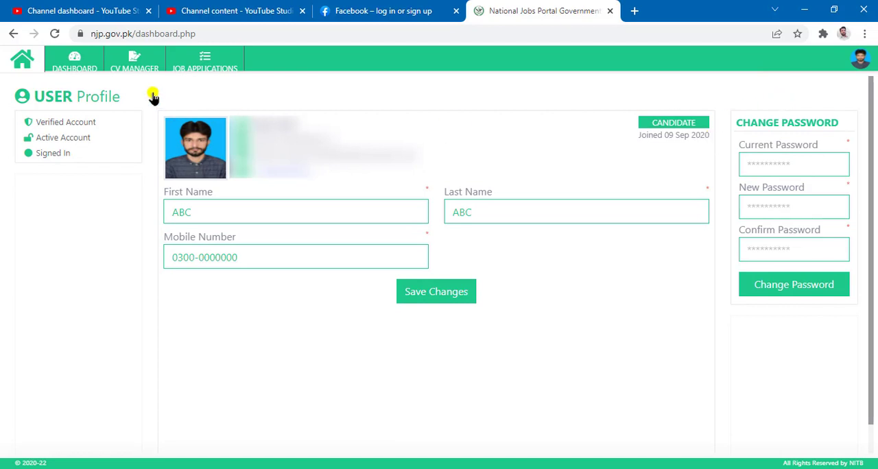
mouse_move(151, 87)
mouse_down()
mouse_move(434, 180)
mouse_move(446, 195)
mouse_up()
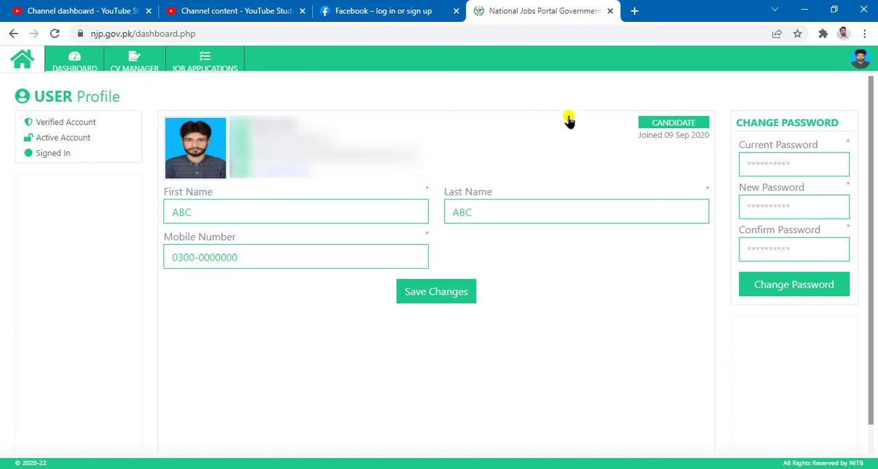
Examine the User Profile page: the candidate status, name and mobile number fields, Change Password form and account verification status
mouse_move(617, 96)
mouse_down()
mouse_move(753, 154)
mouse_move(725, 148)
mouse_up()
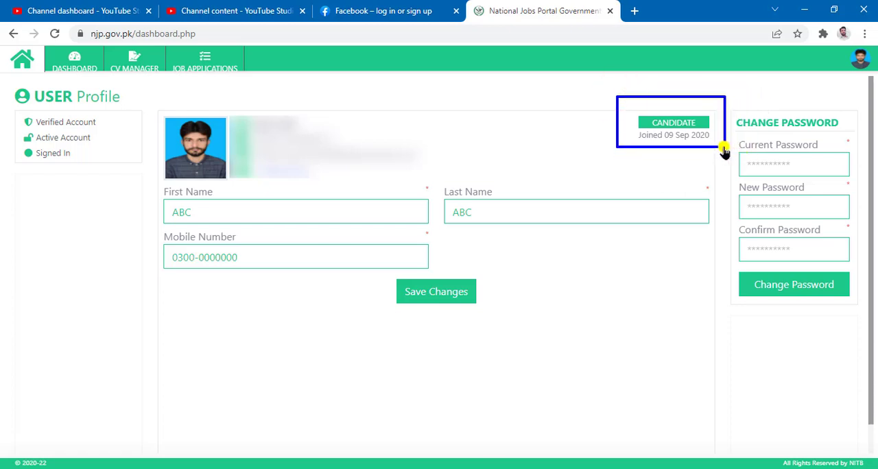
mouse_move(142, 172)
mouse_down()
mouse_move(358, 187)
mouse_move(725, 298)
mouse_move(720, 281)
mouse_up()
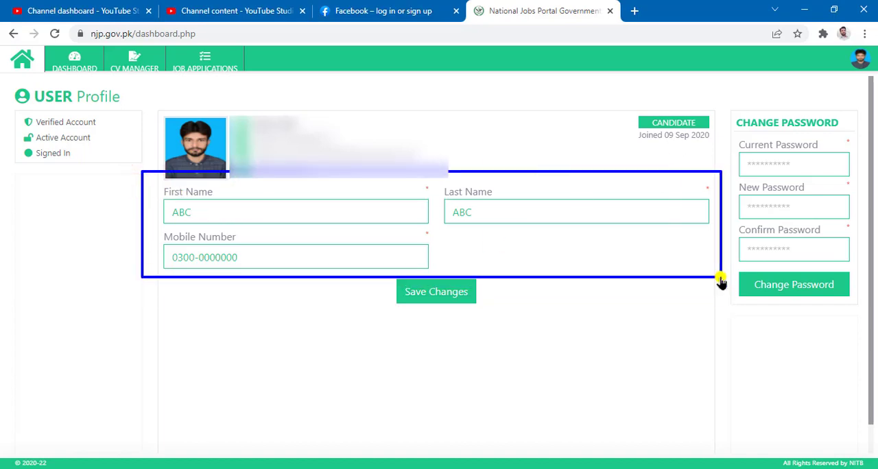
key(ctrl+z)
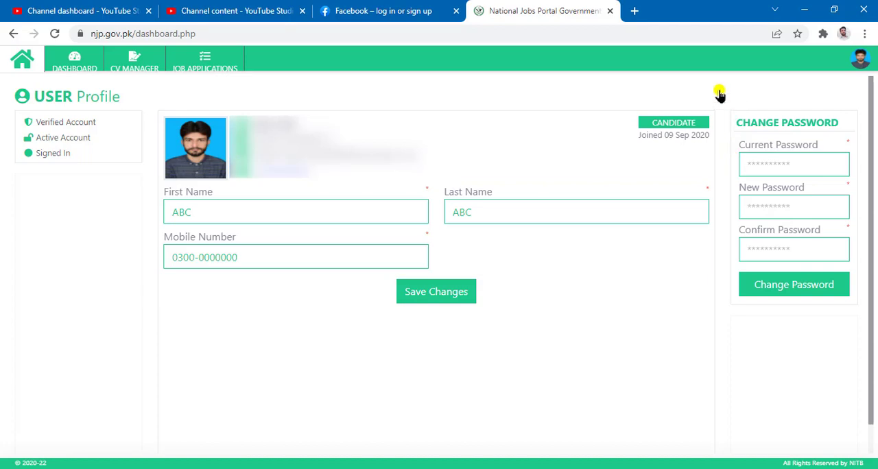
drag(719, 91, 874, 326)
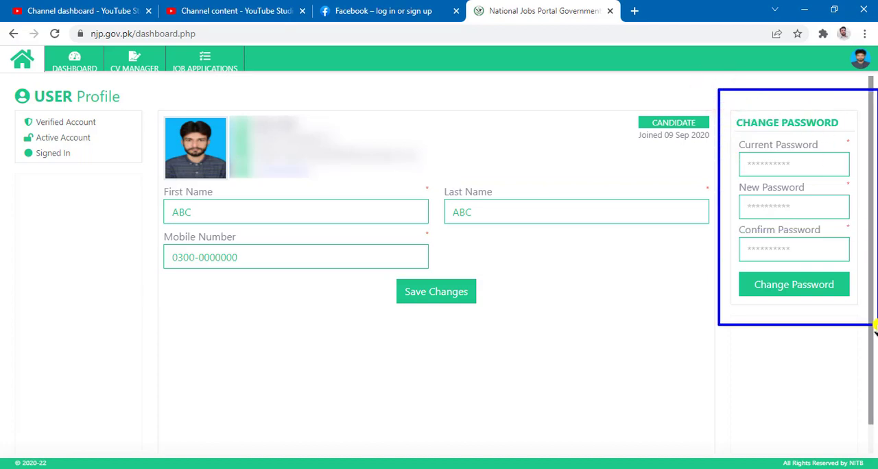
key(Escape)
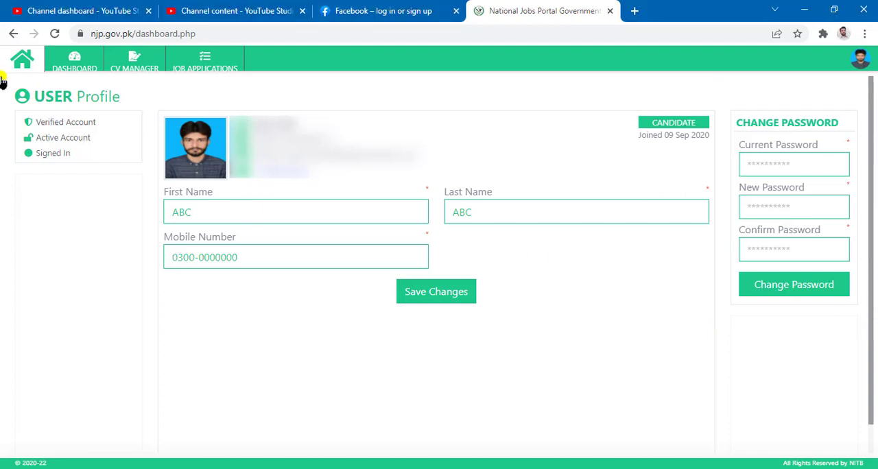
mouse_move(2, 80)
mouse_down()
mouse_move(102, 114)
mouse_move(160, 213)
mouse_up()
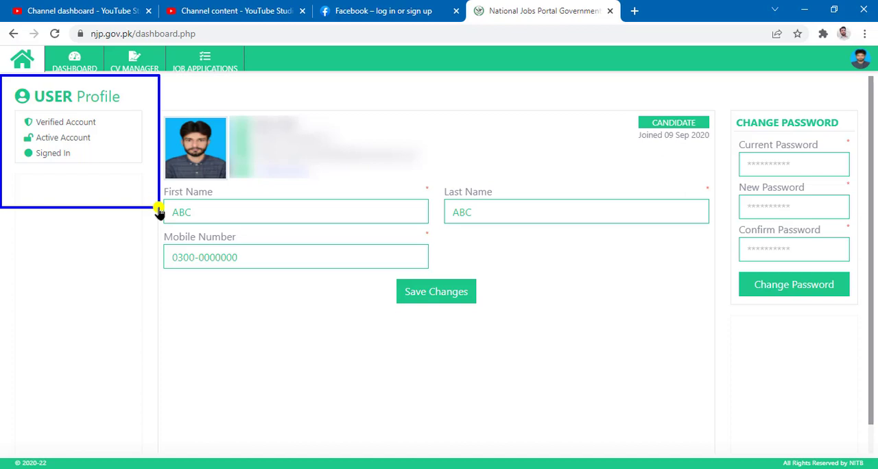
key(Escape)
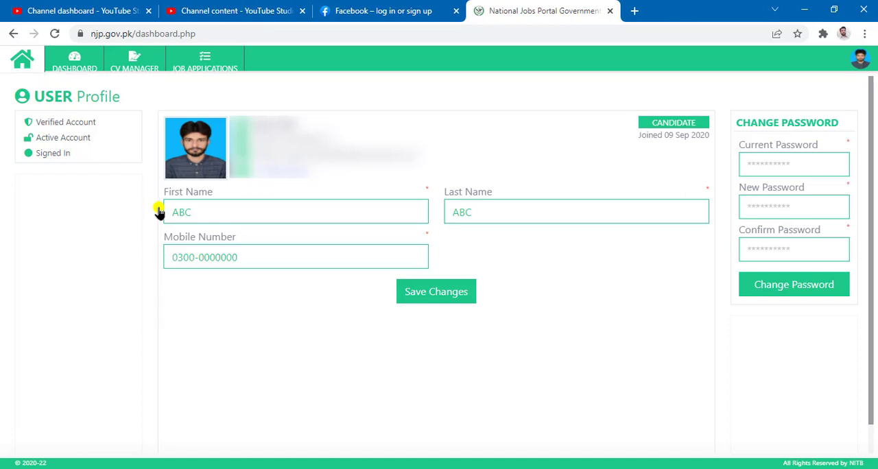
Return to the dashboard, then open CV Manager and review the CV completion summary and its required sections
click(71, 60)
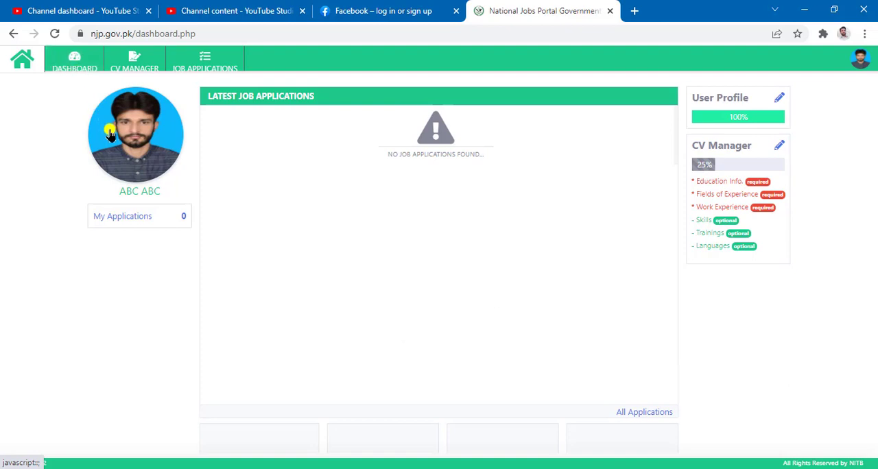
click(140, 66)
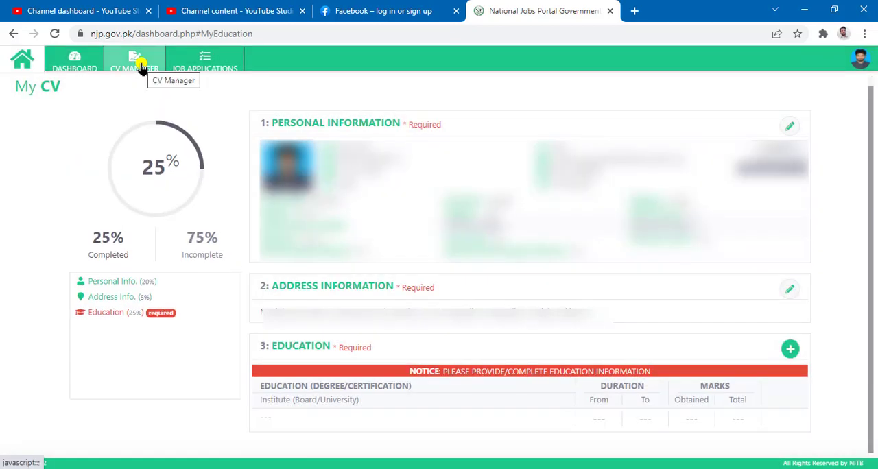
mouse_move(35, 97)
mouse_down()
mouse_move(174, 169)
mouse_move(245, 319)
mouse_move(240, 348)
mouse_up()
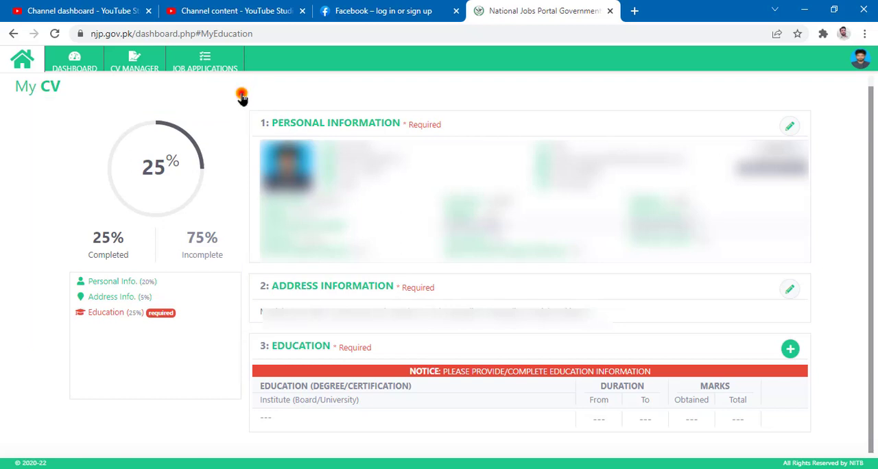
mouse_move(242, 96)
mouse_down()
mouse_move(872, 381)
mouse_move(858, 452)
mouse_up()
drag(241, 99, 482, 136)
mouse_move(766, 103)
mouse_down()
mouse_move(828, 132)
mouse_move(819, 144)
mouse_up()
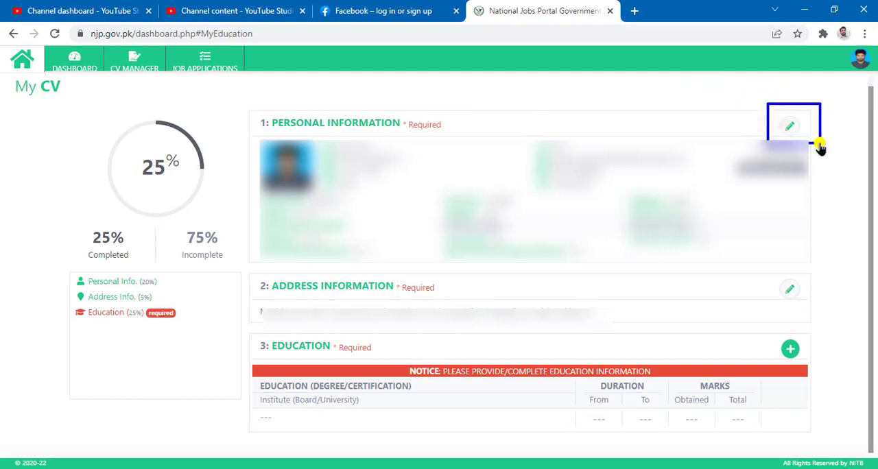
Open the CV's Personal Information for editing and review the photo, First Name and Last Name fields
click(789, 127)
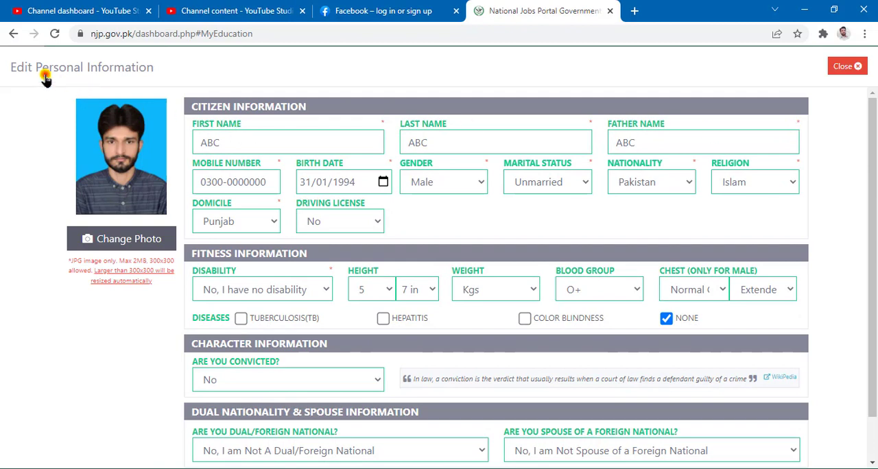
mouse_move(44, 74)
mouse_down()
mouse_move(190, 189)
mouse_move(188, 222)
mouse_up()
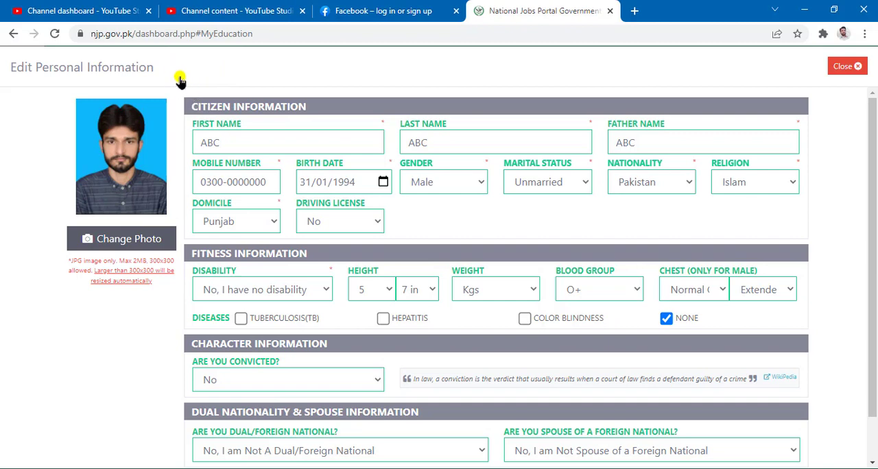
mouse_move(179, 80)
mouse_down()
mouse_move(523, 119)
mouse_move(831, 121)
mouse_up()
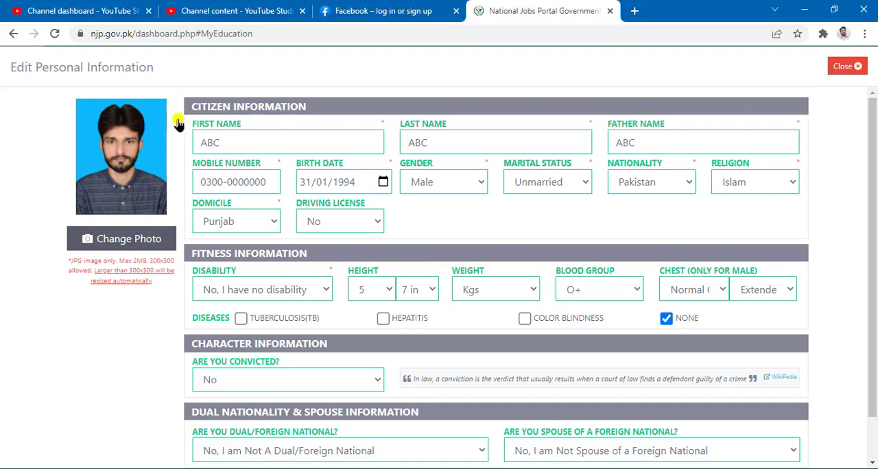
mouse_move(177, 119)
mouse_down()
mouse_move(398, 171)
mouse_move(389, 159)
mouse_up()
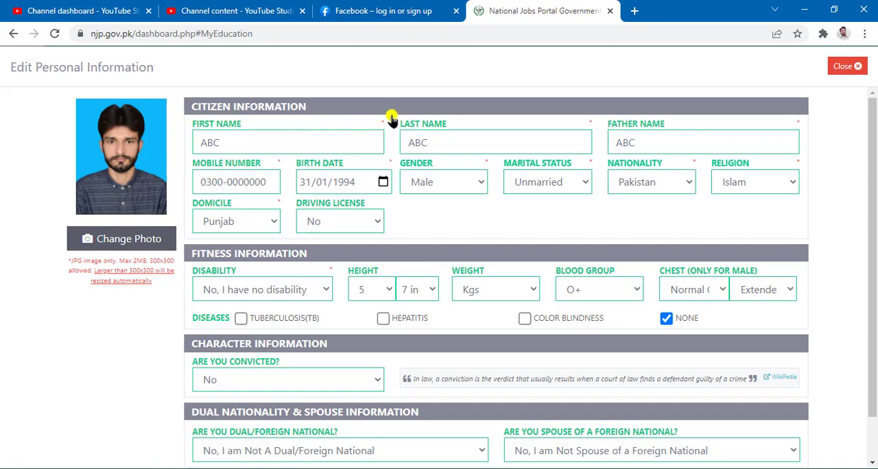
drag(390, 114, 601, 162)
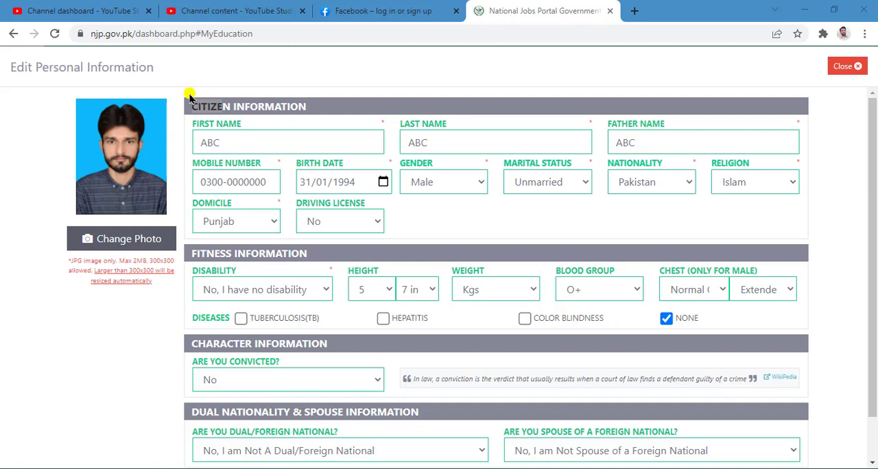
mouse_move(389, 103)
mouse_down()
mouse_move(583, 169)
mouse_move(599, 158)
mouse_up()
key(Escape)
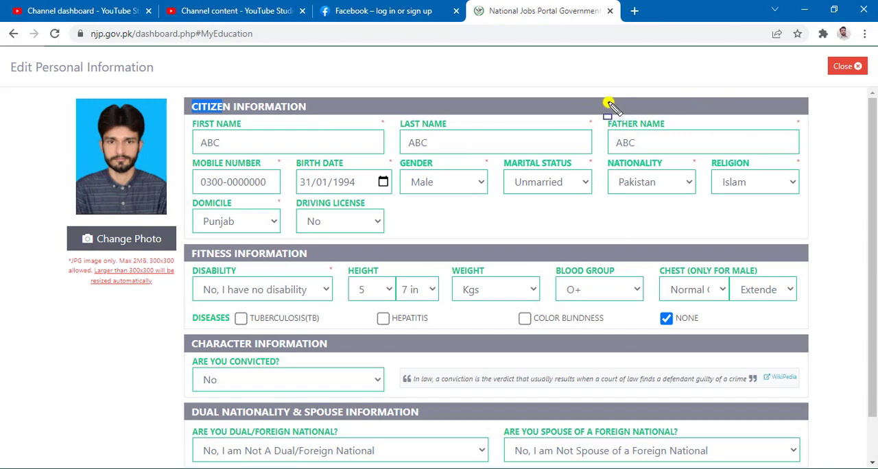
Review the Father Name, Mobile Number and Birth Date fields under Citizen Information
mouse_move(607, 103)
mouse_down()
mouse_move(816, 147)
mouse_move(819, 163)
mouse_up()
key(ctrl+z)
drag(186, 144, 290, 207)
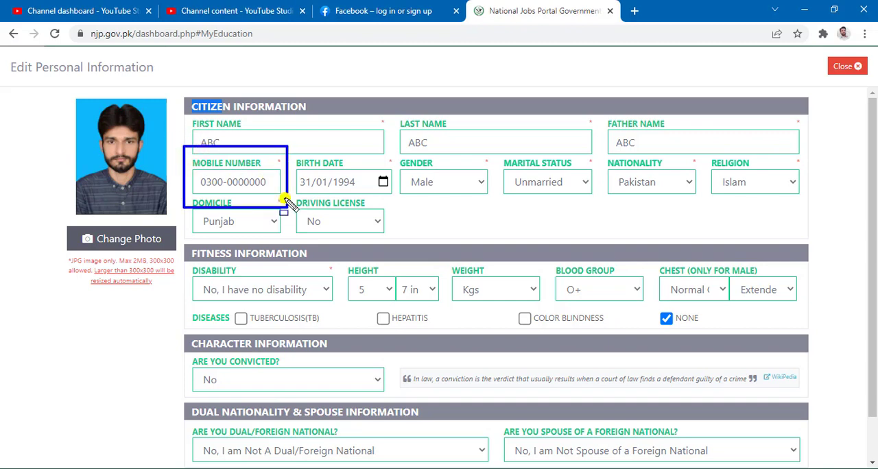
key(ctrl+z)
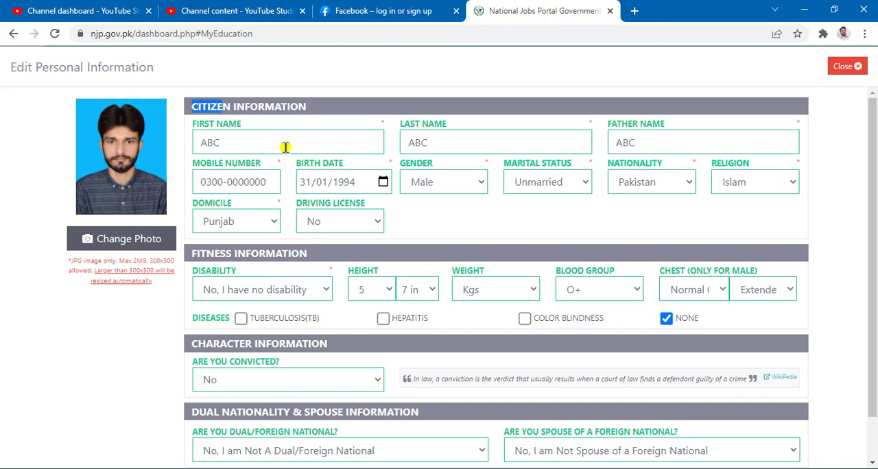
mouse_move(289, 153)
mouse_down()
mouse_move(399, 215)
mouse_move(395, 199)
mouse_up()
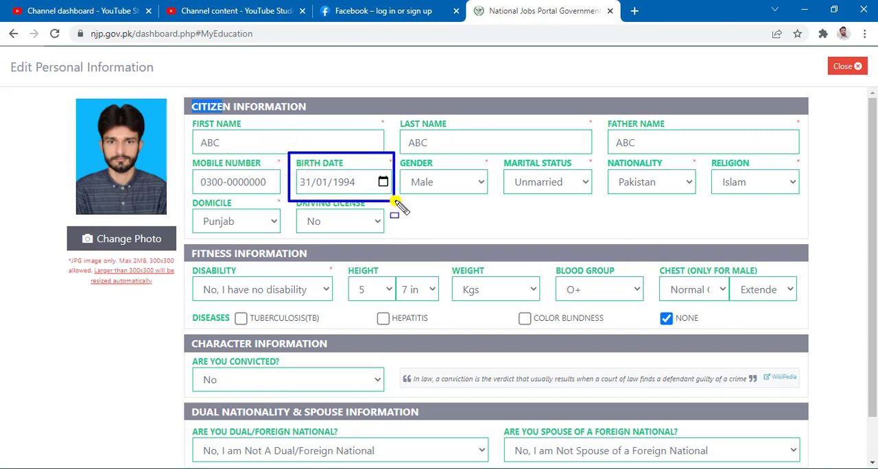
key(Escape)
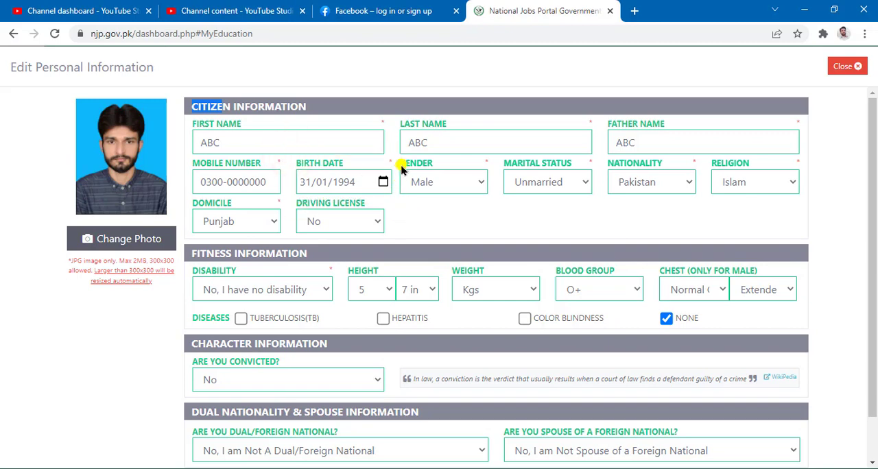
Set the gender to Male and the marital status to Unmarried under Citizen Information
click(474, 186)
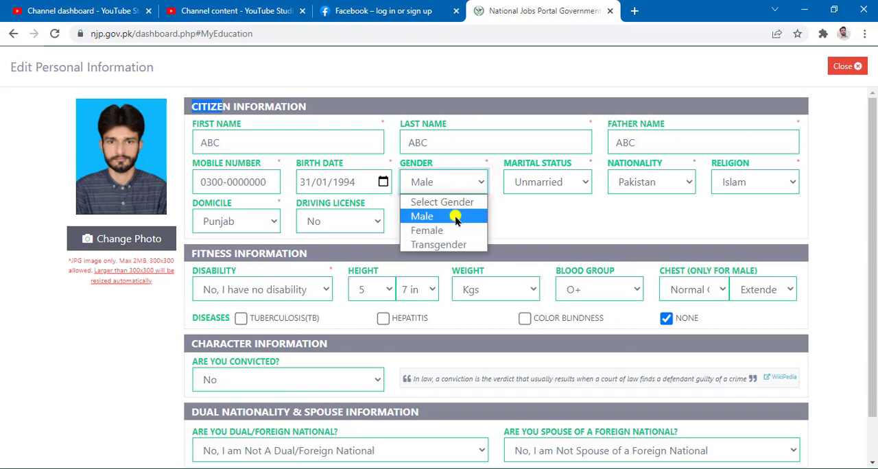
click(455, 216)
click(584, 184)
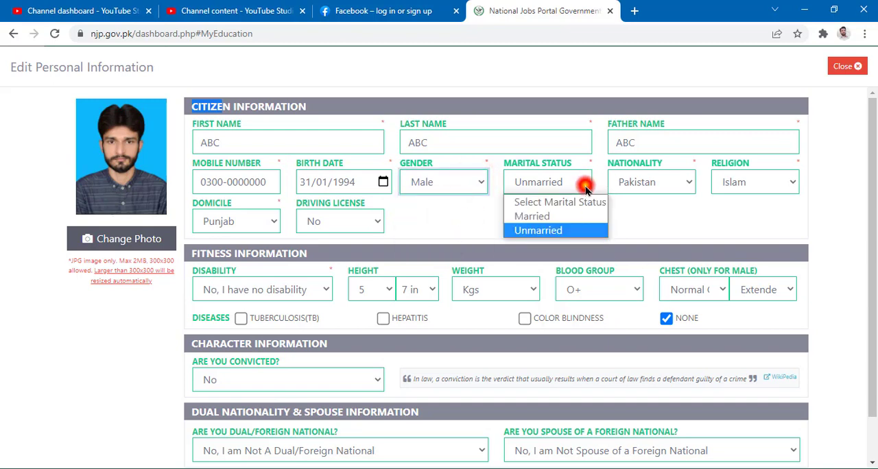
click(573, 229)
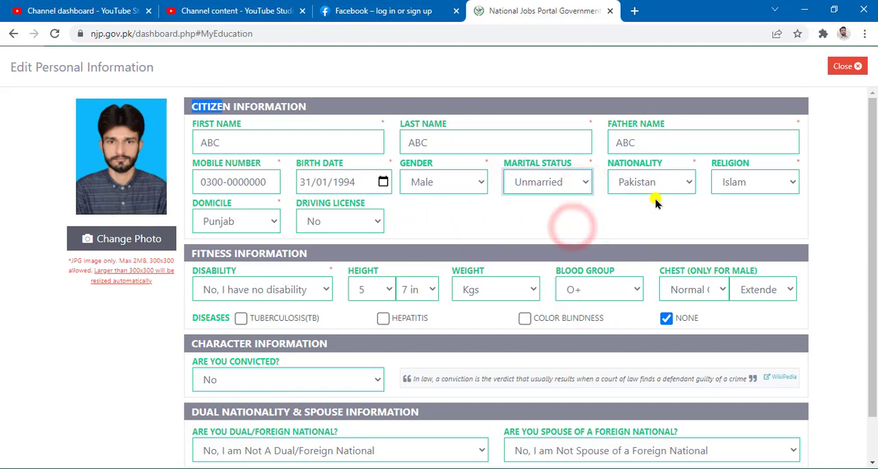
Keep Pakistan as the nationality and choose Islam as the religion under Citizen Information
click(685, 182)
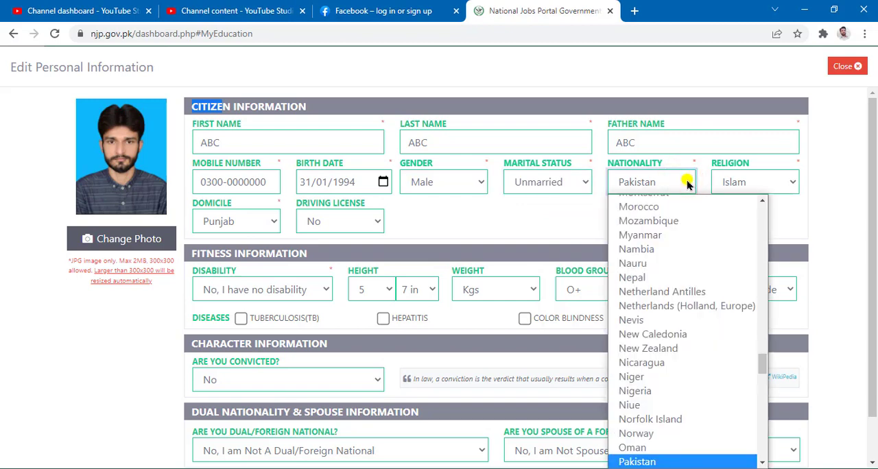
click(686, 184)
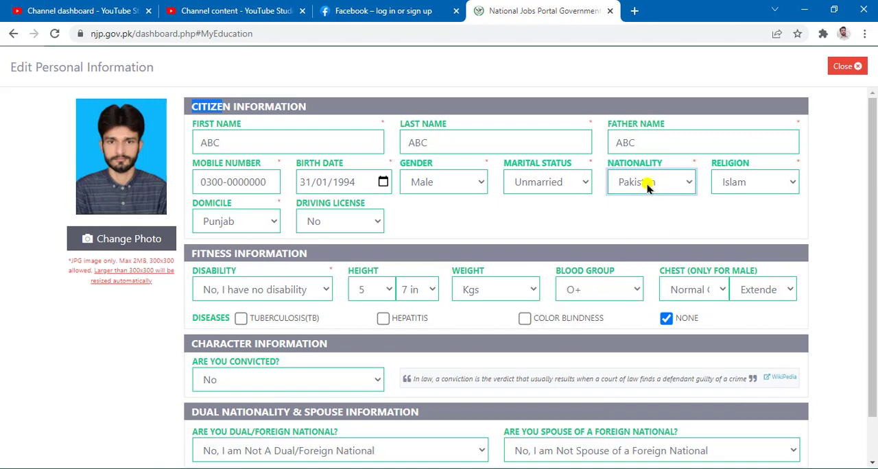
click(794, 183)
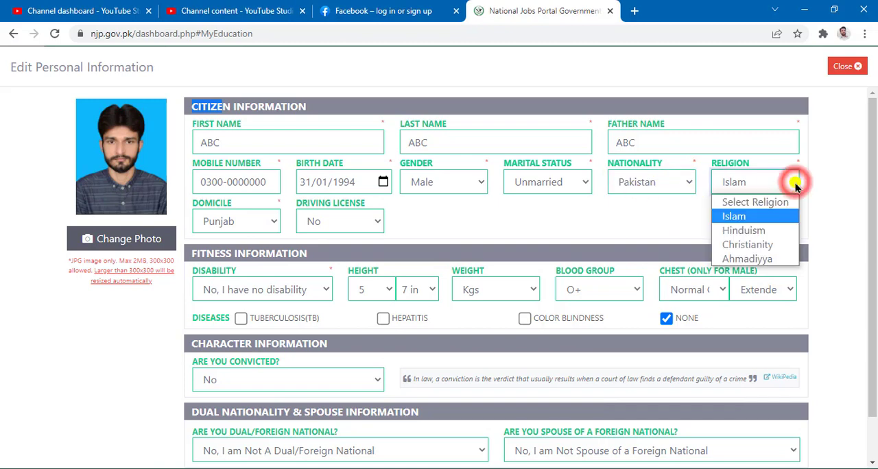
click(756, 217)
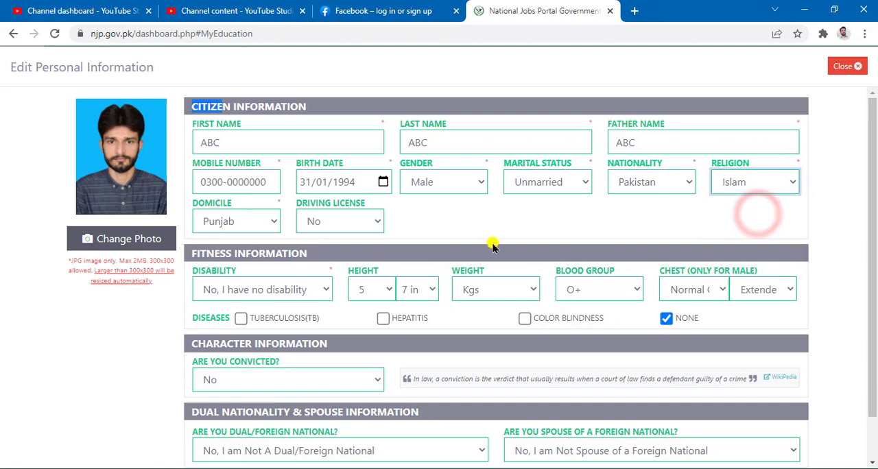
Choose Punjab as the candidate's domicile and check the other available domicile options
click(270, 222)
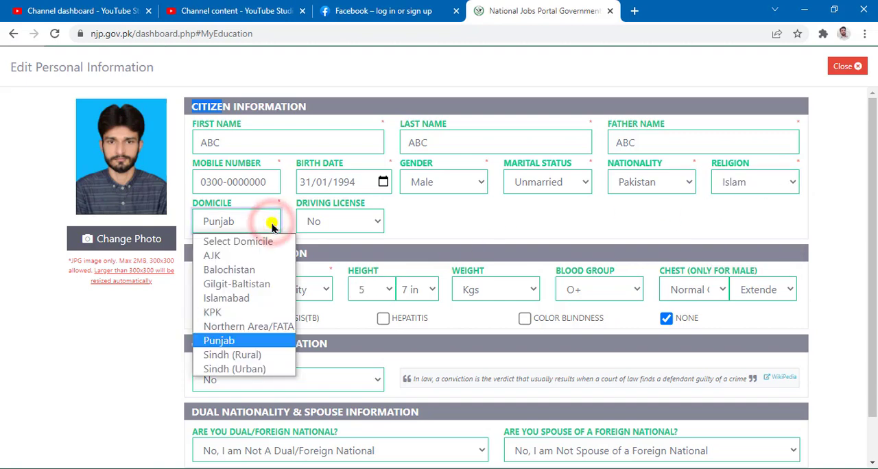
click(230, 339)
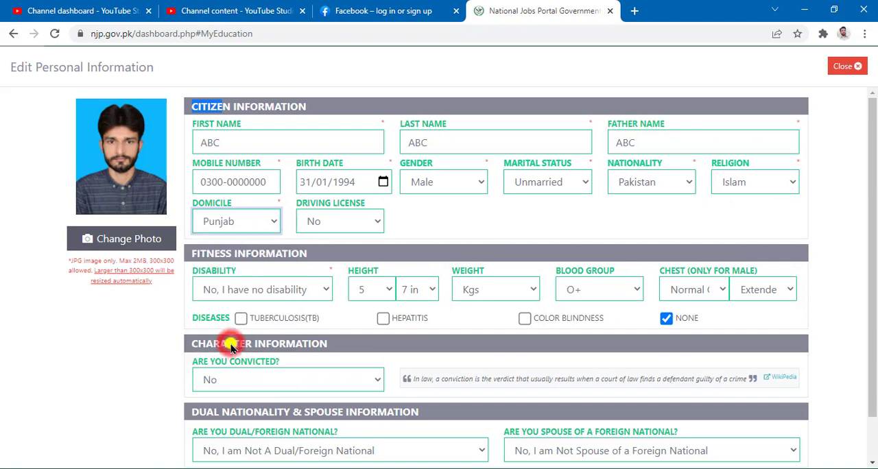
click(270, 225)
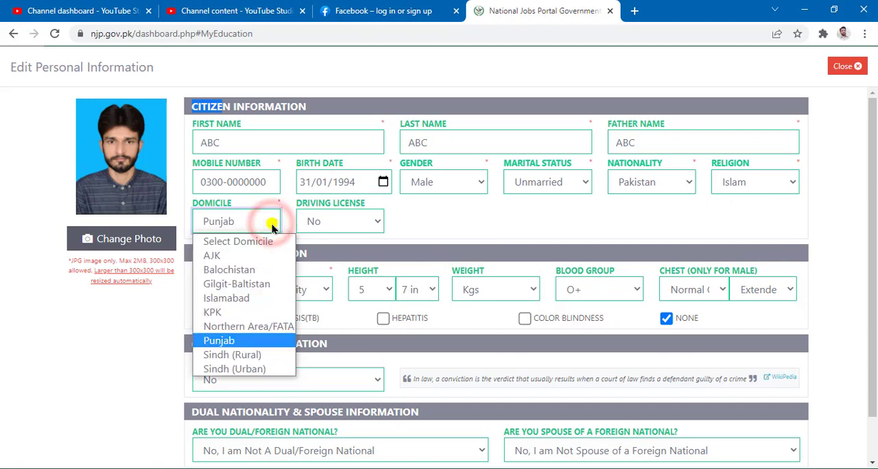
click(270, 225)
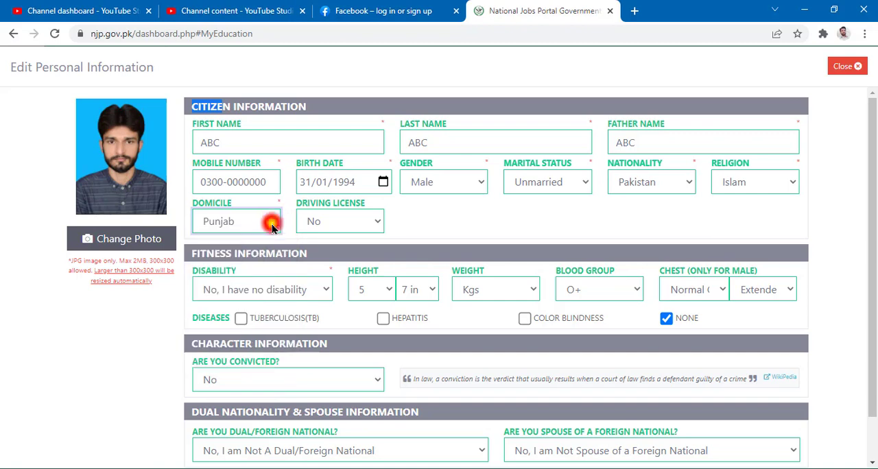
Choose No for Driving License under Citizen Information
mouse_move(285, 191)
mouse_down()
mouse_move(349, 204)
mouse_move(408, 240)
mouse_up()
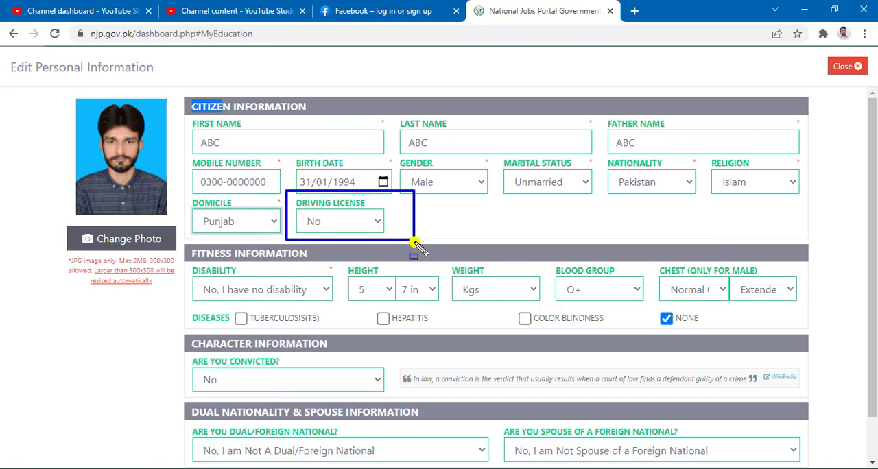
click(372, 221)
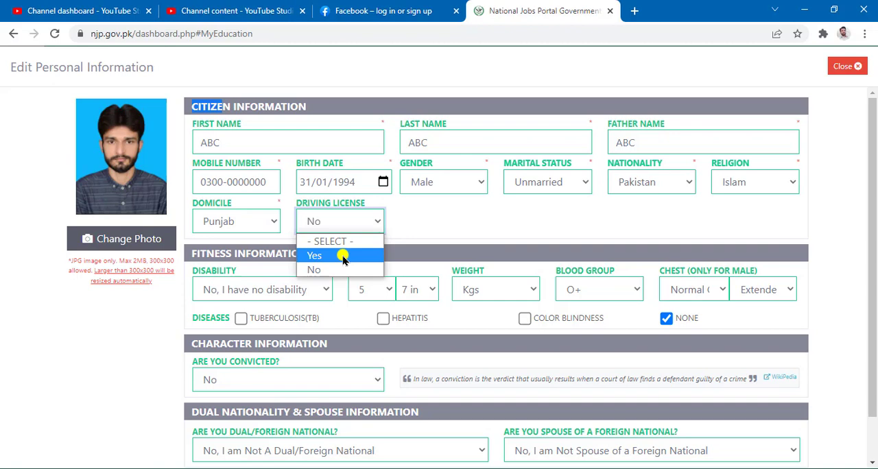
click(336, 269)
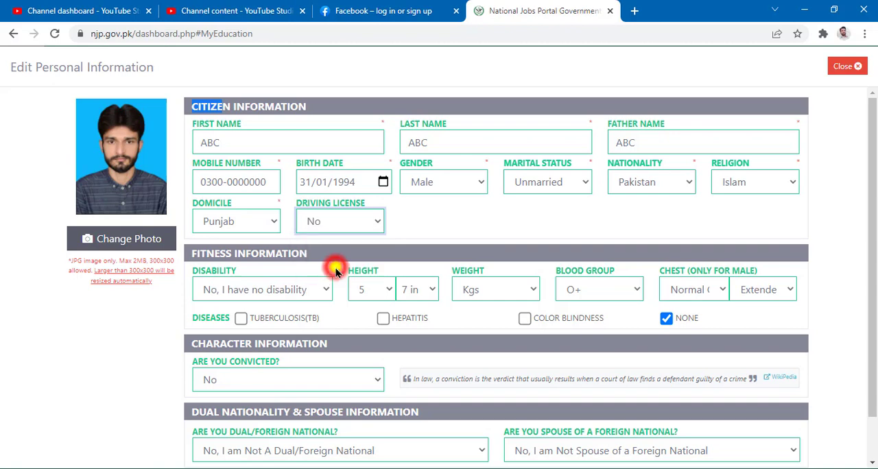
Temporarily choose Yes for Driving License to examine the license type, number and expiry date fields, and restore the choice to No
click(374, 225)
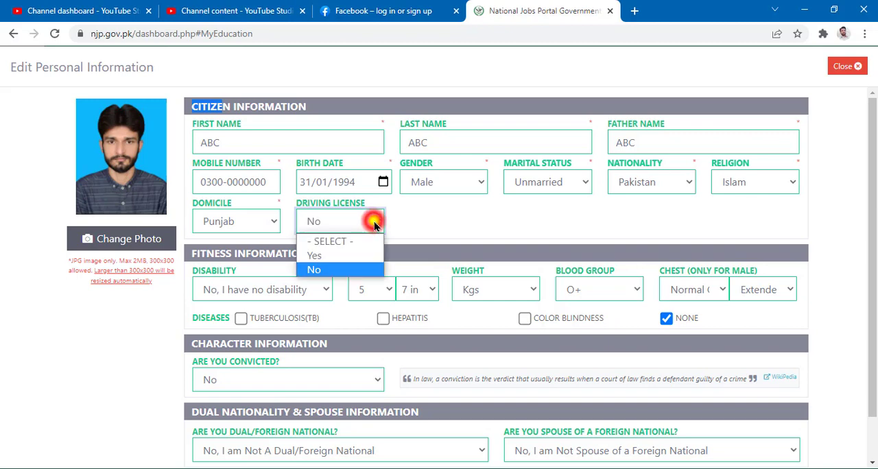
click(318, 256)
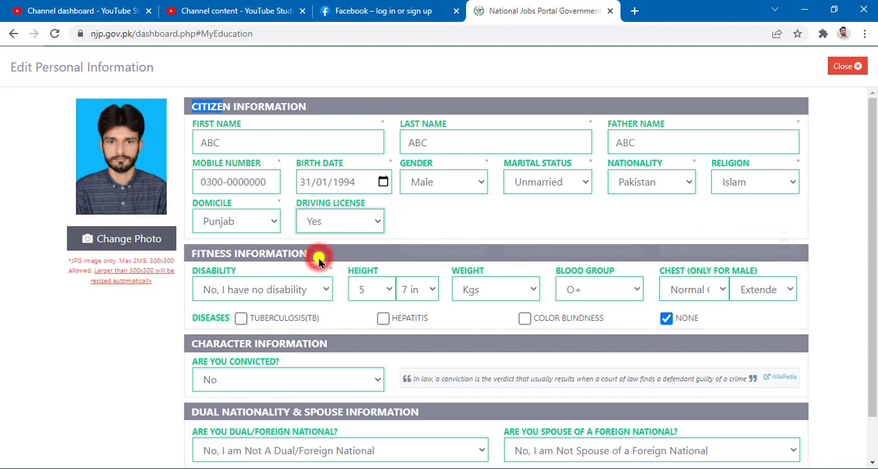
mouse_move(392, 191)
mouse_down()
mouse_move(848, 238)
mouse_move(818, 240)
mouse_up()
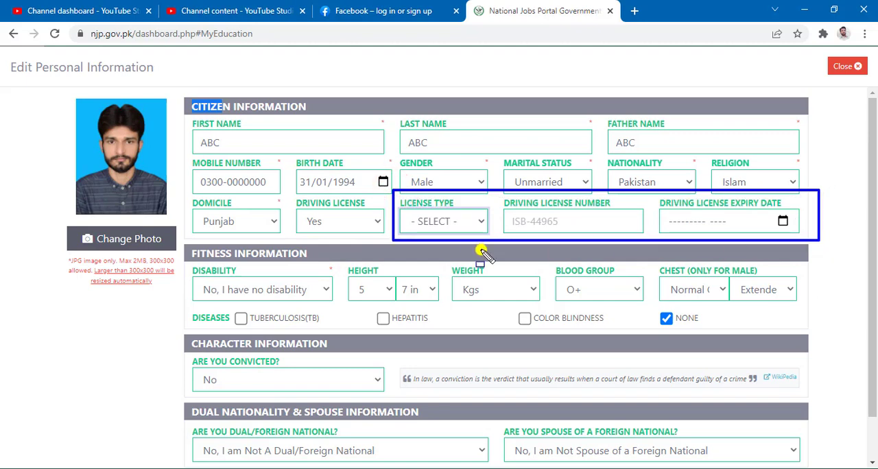
click(480, 221)
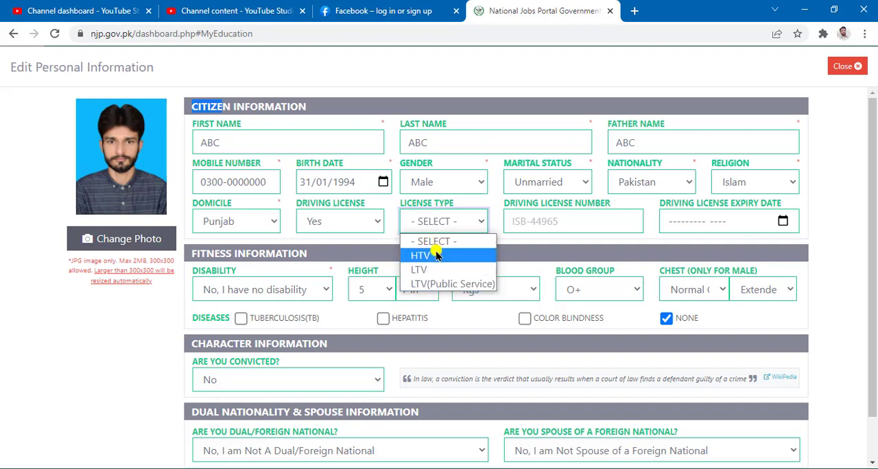
click(560, 221)
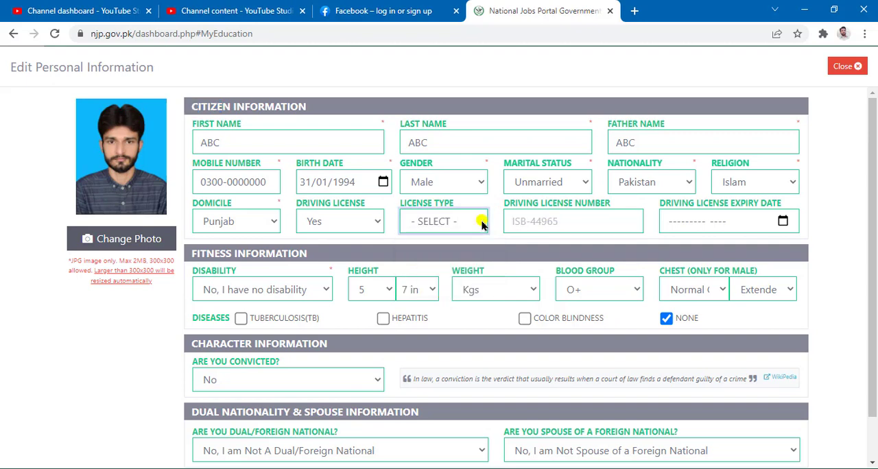
mouse_move(499, 194)
mouse_down()
mouse_move(626, 246)
mouse_move(657, 251)
mouse_move(655, 241)
mouse_up()
key(Escape)
mouse_move(652, 192)
mouse_down()
mouse_move(872, 245)
mouse_move(833, 243)
mouse_up()
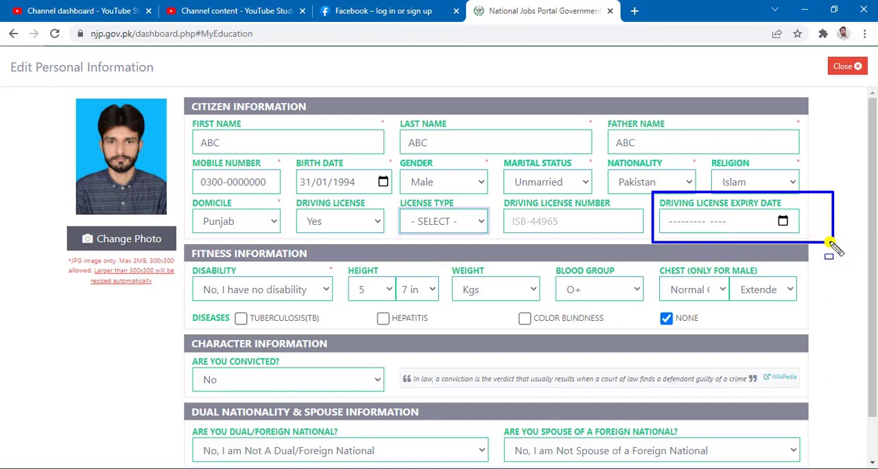
key(Escape)
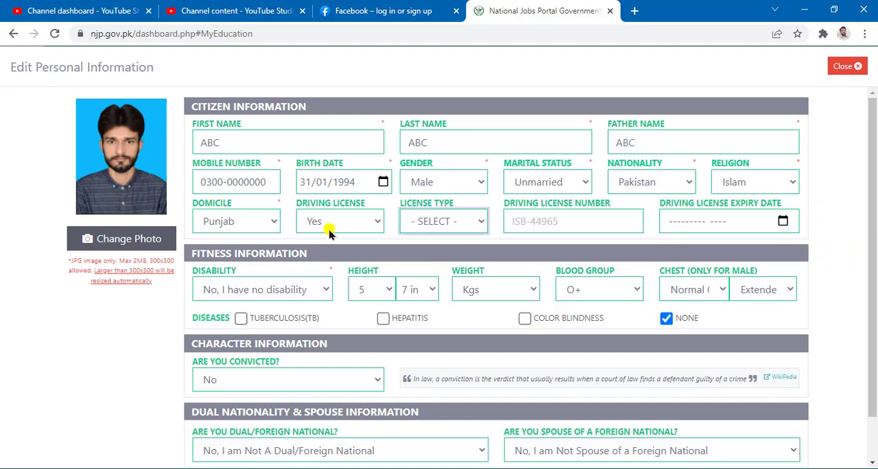
click(351, 221)
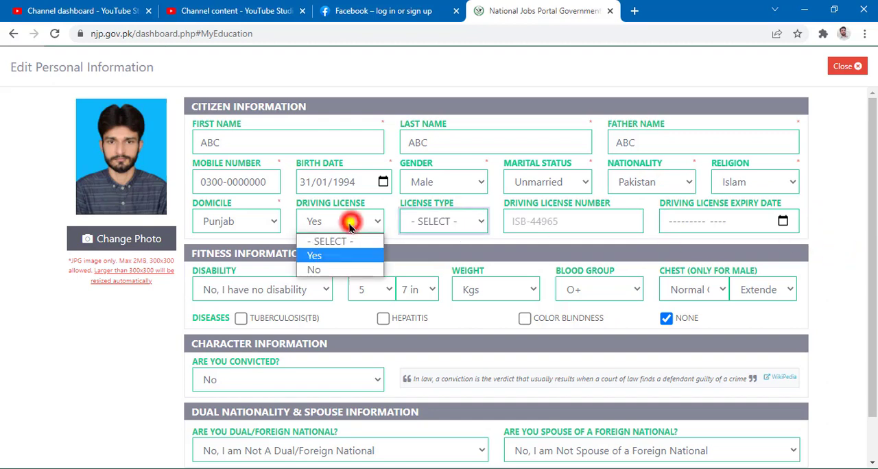
click(345, 270)
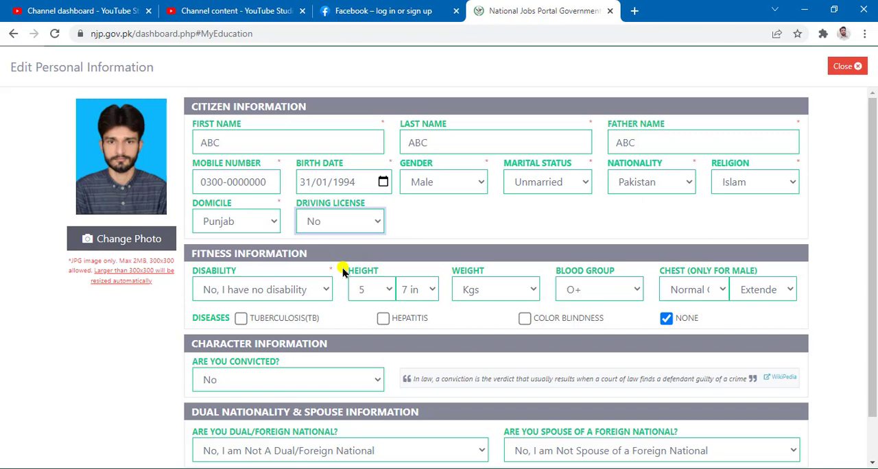
Review the Disability, Height and Weight fields under Fitness Information, including the available weight options
scroll(339, 269, down, 1)
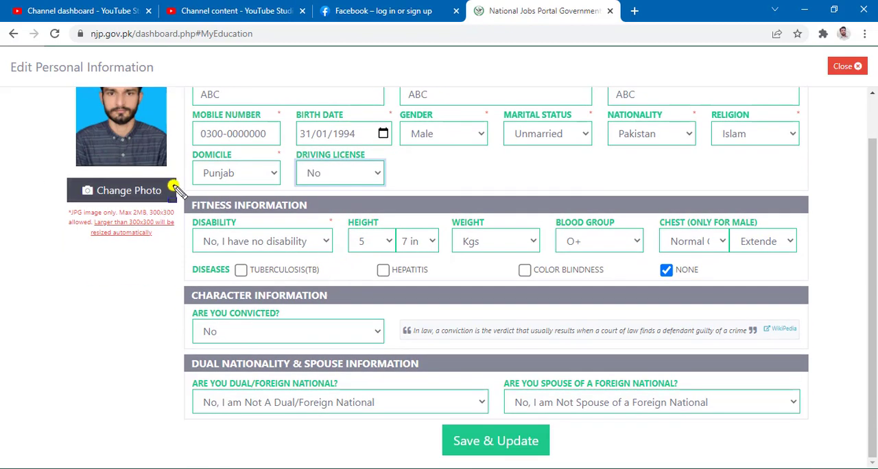
drag(178, 188, 624, 224)
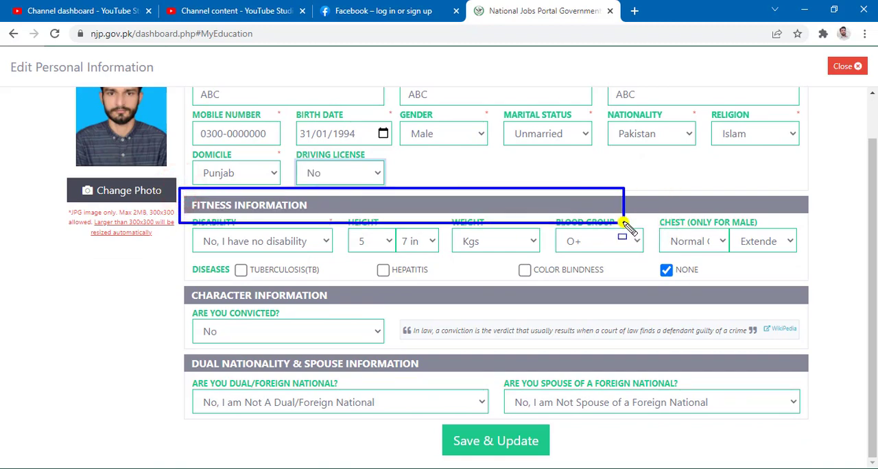
key(Escape)
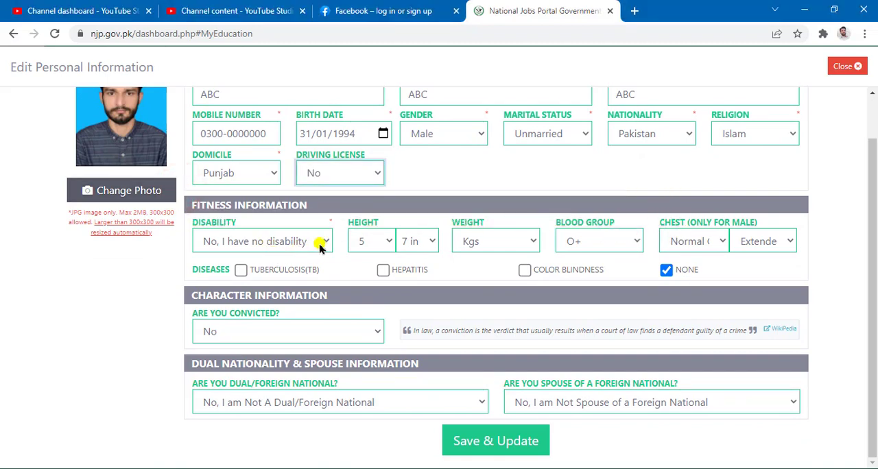
mouse_move(180, 210)
mouse_down()
mouse_move(348, 253)
mouse_move(336, 258)
mouse_up()
key(Escape)
drag(339, 213, 450, 264)
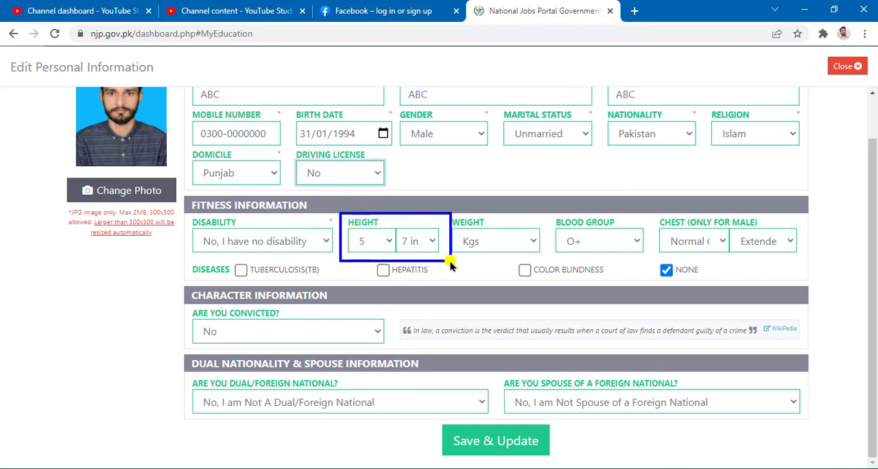
key(Escape)
click(533, 242)
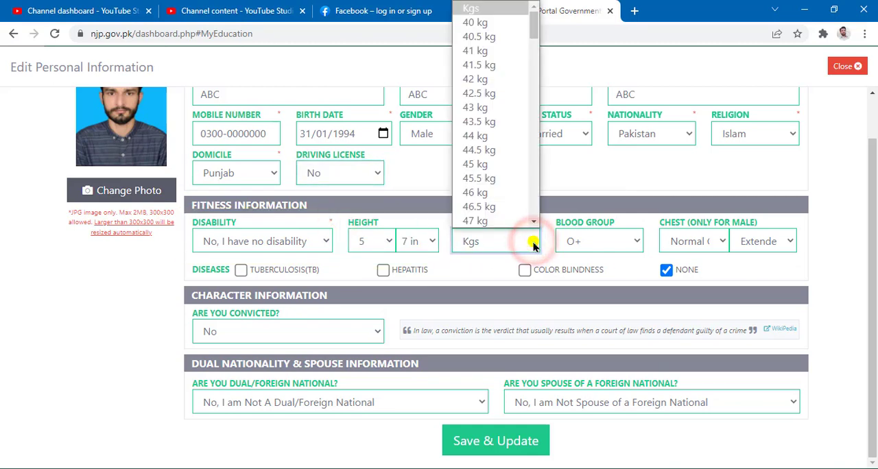
click(533, 242)
Keep O+ as the blood group and review the Chest measurement fields under Fitness Information
click(633, 241)
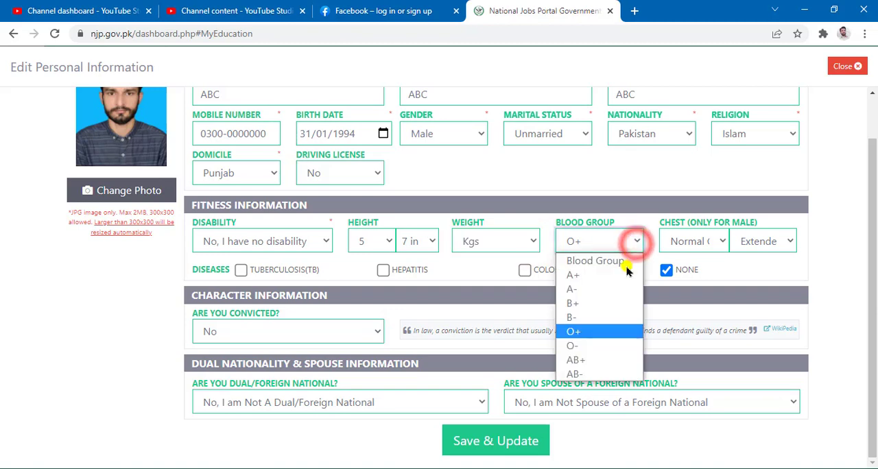
click(607, 332)
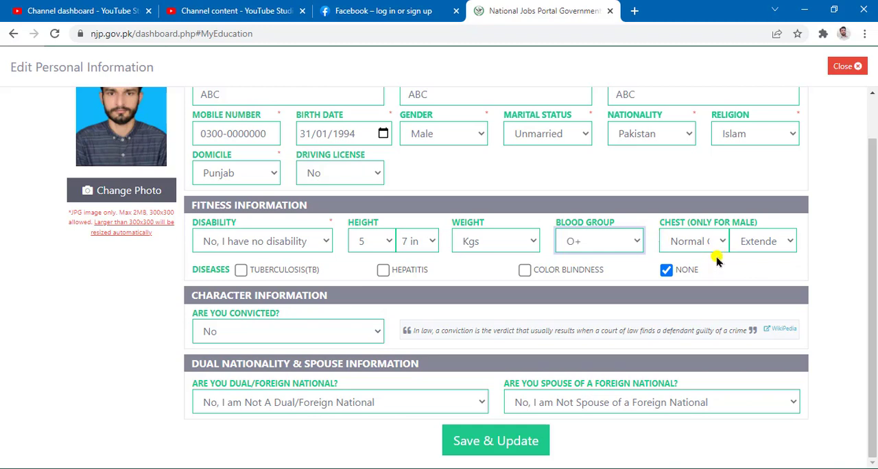
click(655, 212)
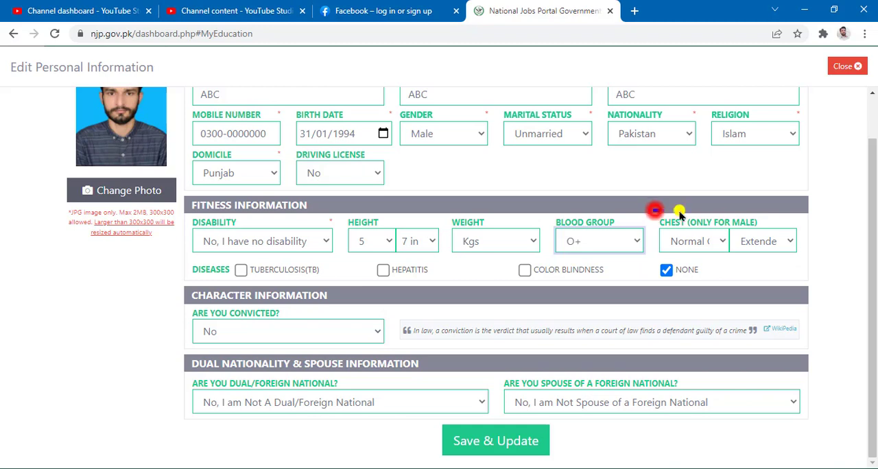
drag(679, 214, 814, 266)
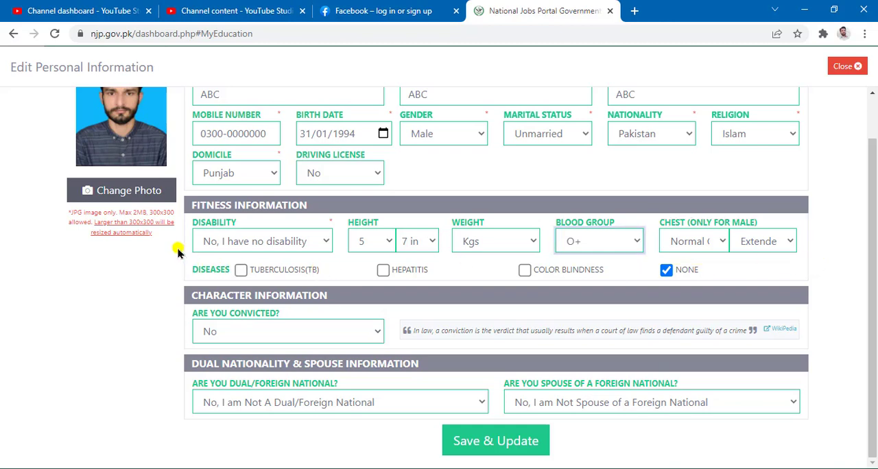
Review the Diseases options under Fitness Information, including the None choice
mouse_move(178, 247)
mouse_down()
mouse_move(615, 276)
mouse_move(733, 297)
mouse_up()
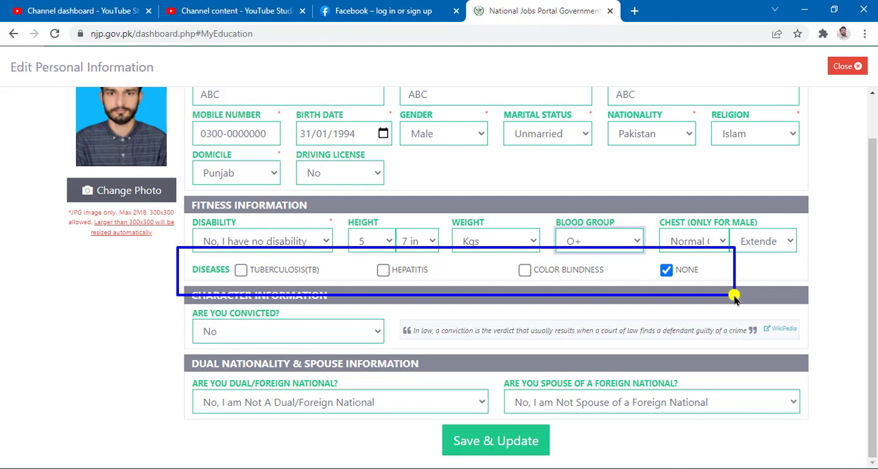
key(Escape)
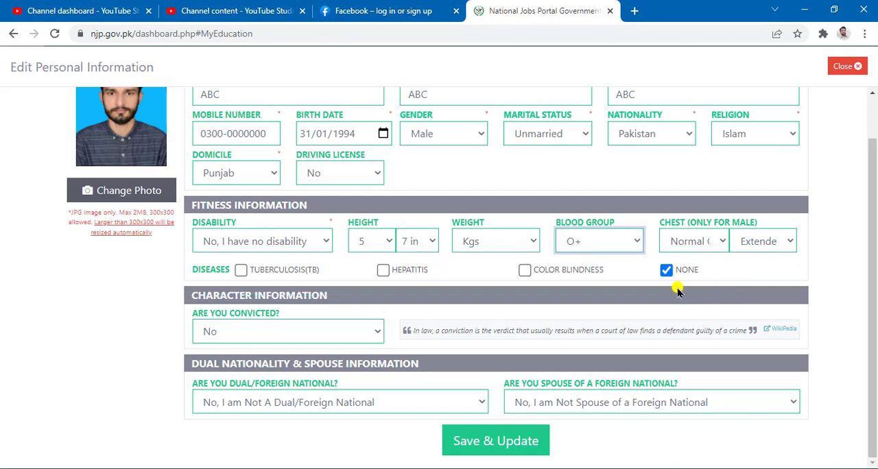
mouse_move(651, 246)
mouse_down()
mouse_move(732, 285)
mouse_move(726, 296)
mouse_move(727, 288)
mouse_up()
key(Escape)
Answer No to the conviction question under Character Information
mouse_move(184, 280)
mouse_down()
mouse_move(876, 370)
mouse_move(852, 347)
mouse_move(793, 337)
mouse_up()
key(Escape)
click(376, 331)
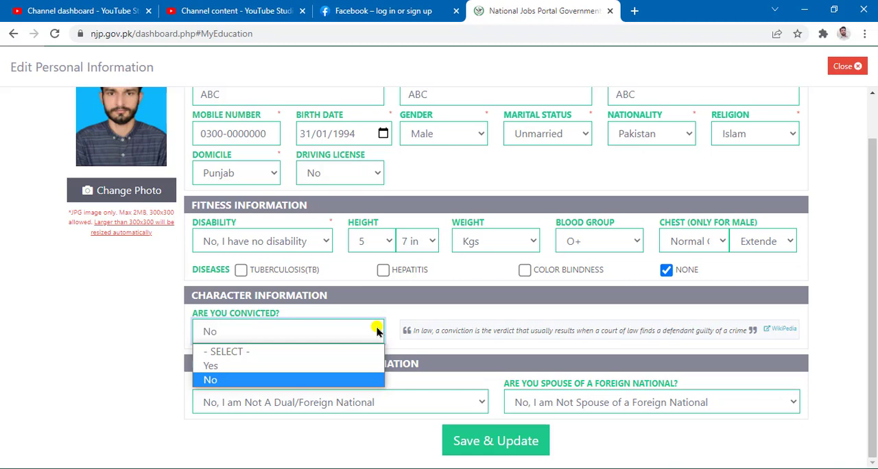
click(339, 381)
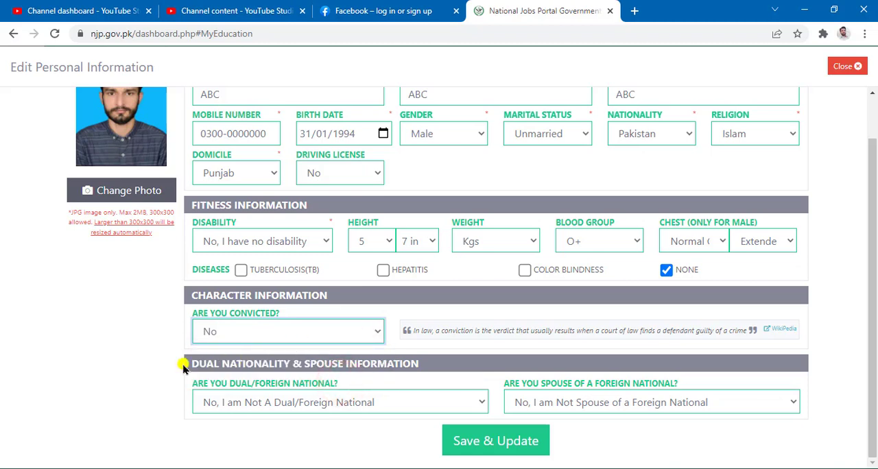
Declare that the candidate is not a dual/foreign national and not the spouse of a foreign national
mouse_move(171, 344)
mouse_down()
mouse_move(846, 390)
mouse_move(852, 429)
mouse_up()
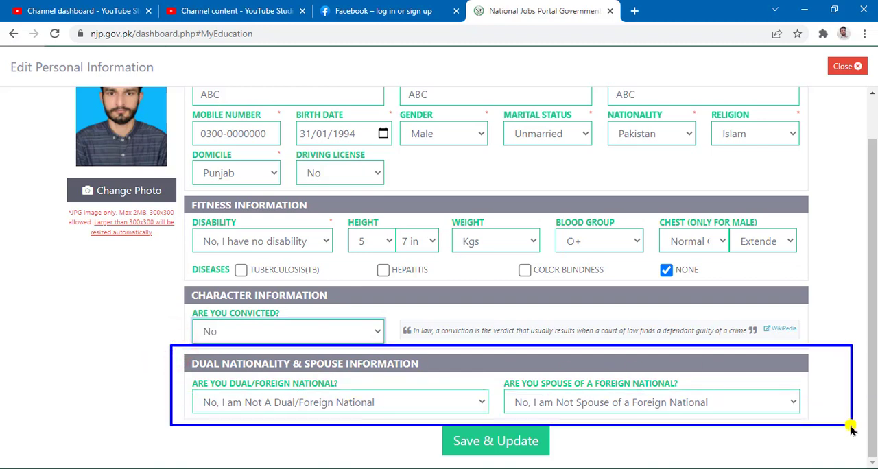
click(471, 402)
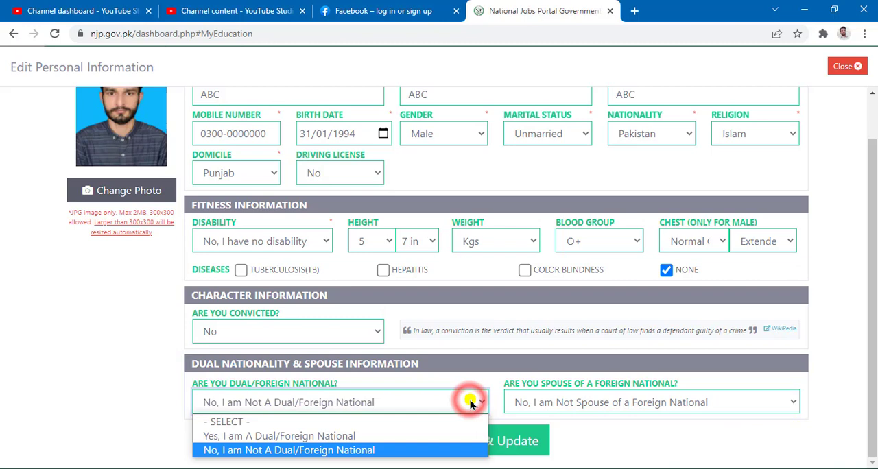
click(331, 452)
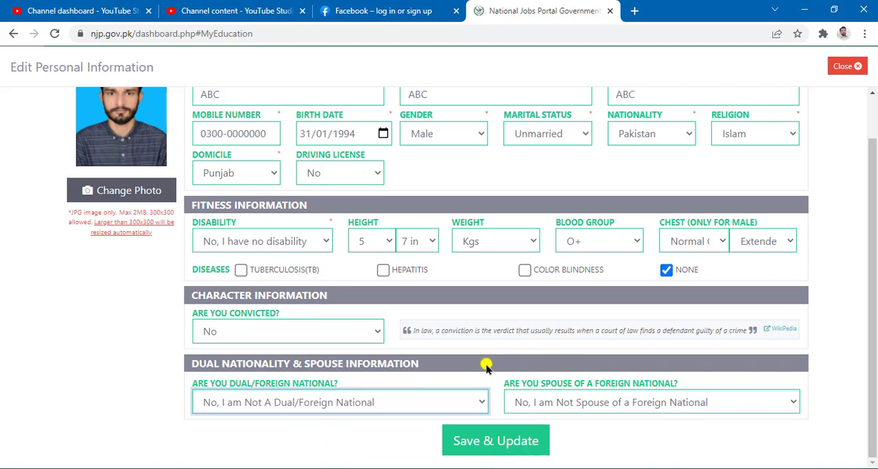
mouse_move(486, 363)
mouse_down()
mouse_move(790, 405)
mouse_move(838, 430)
mouse_move(835, 422)
mouse_up()
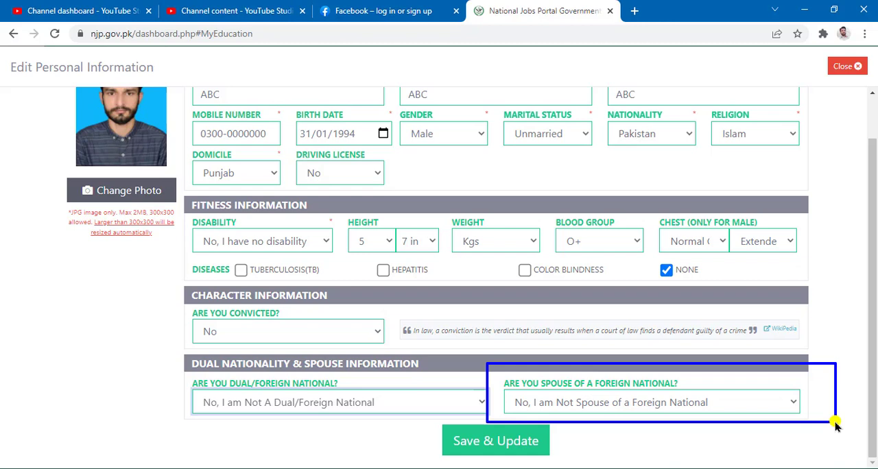
click(792, 402)
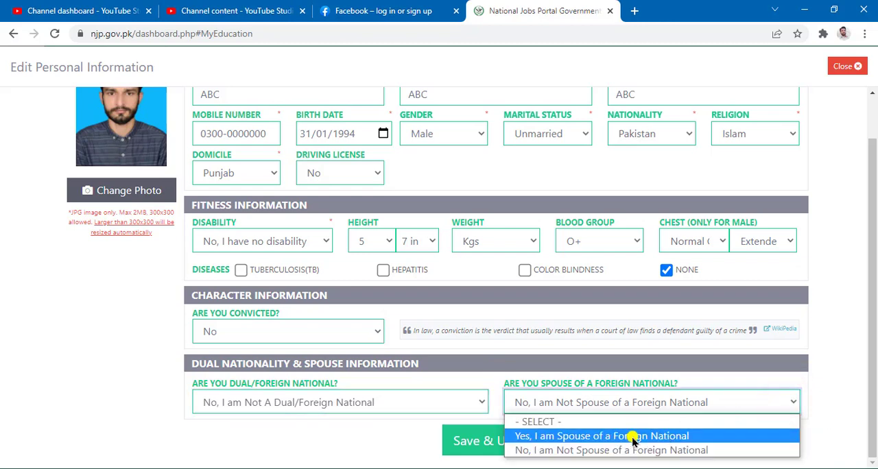
click(670, 451)
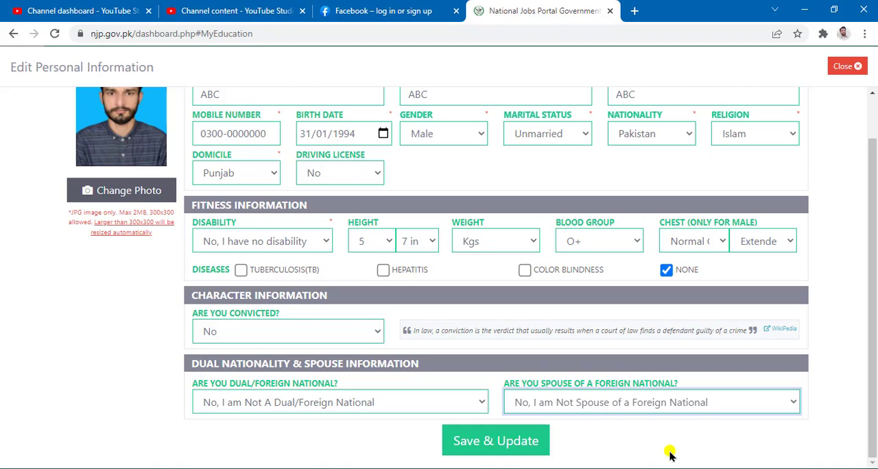
Save the updated personal information and close the edit form to return to the CV overview
click(423, 403)
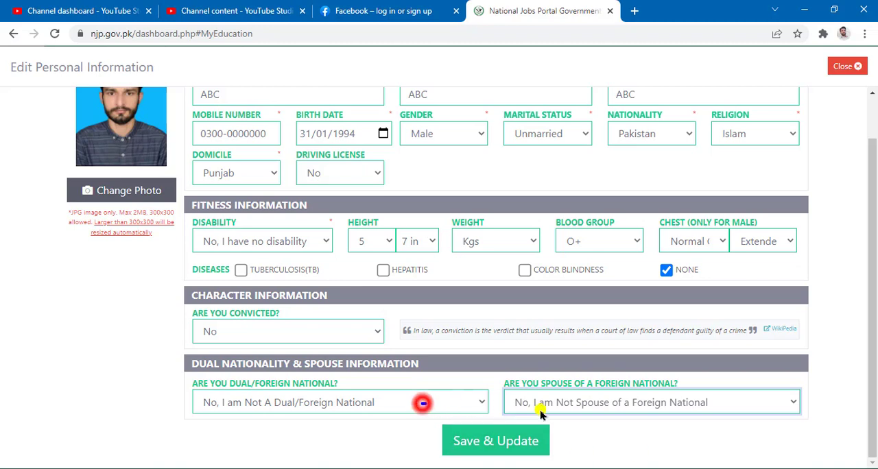
drag(540, 412, 568, 465)
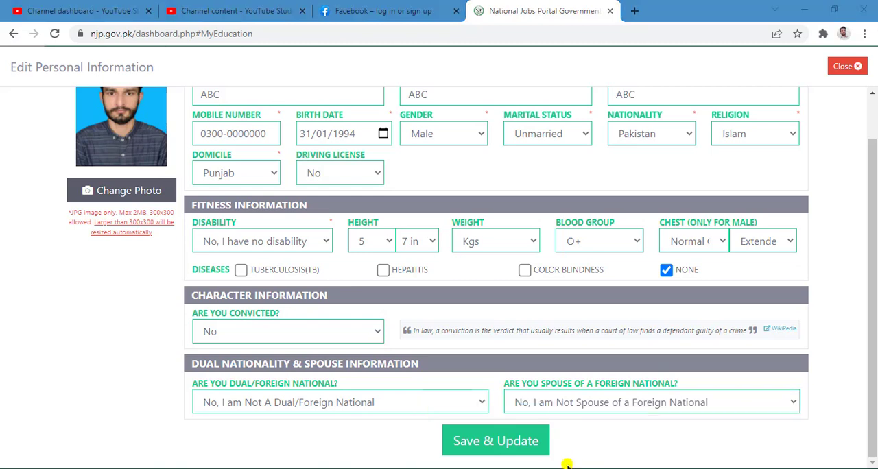
click(494, 439)
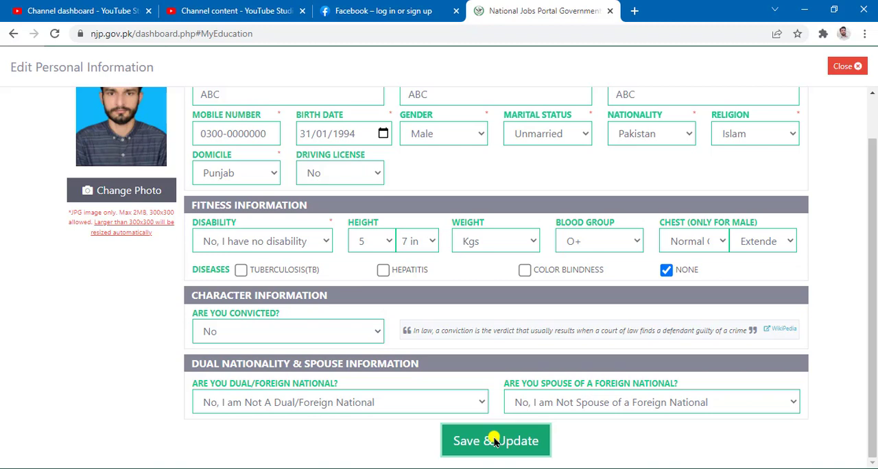
click(497, 447)
mouse_move(425, 403)
mouse_down()
mouse_move(578, 461)
mouse_move(572, 465)
mouse_up()
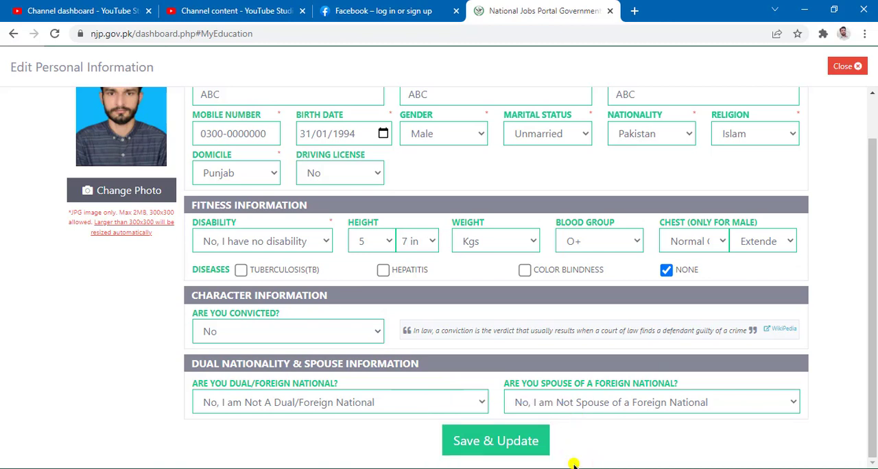
click(484, 439)
click(840, 66)
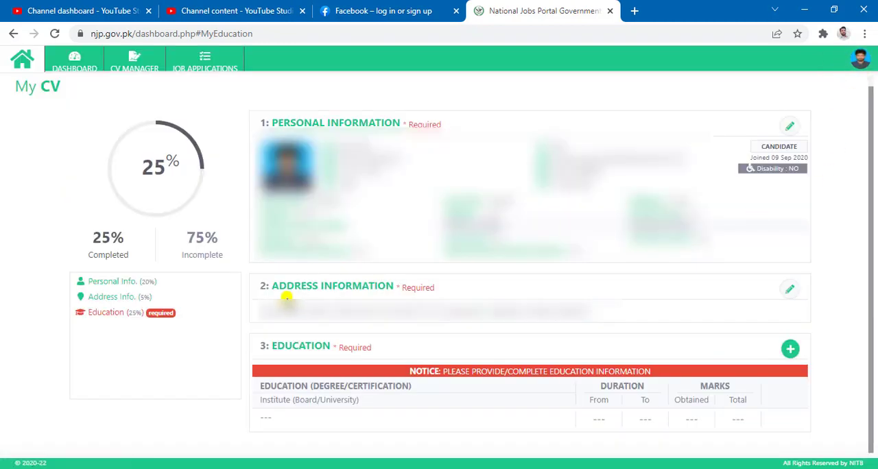
Open the address information section of the CV for editing
drag(240, 262, 586, 309)
drag(472, 290, 825, 318)
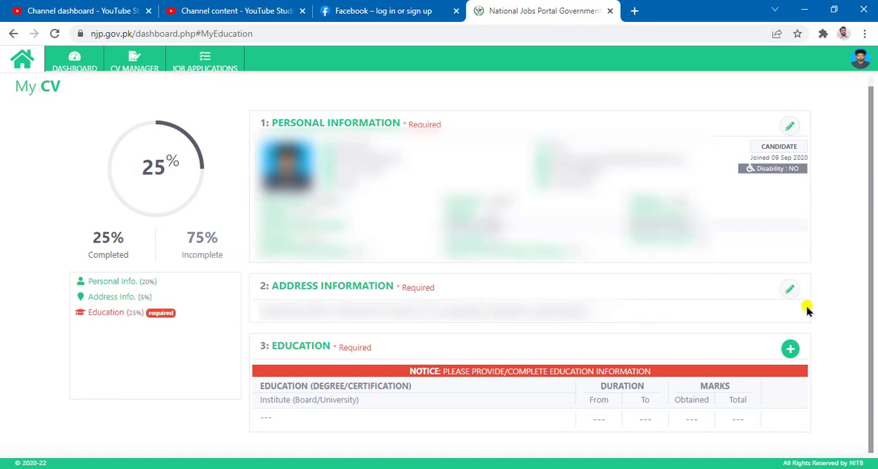
click(789, 291)
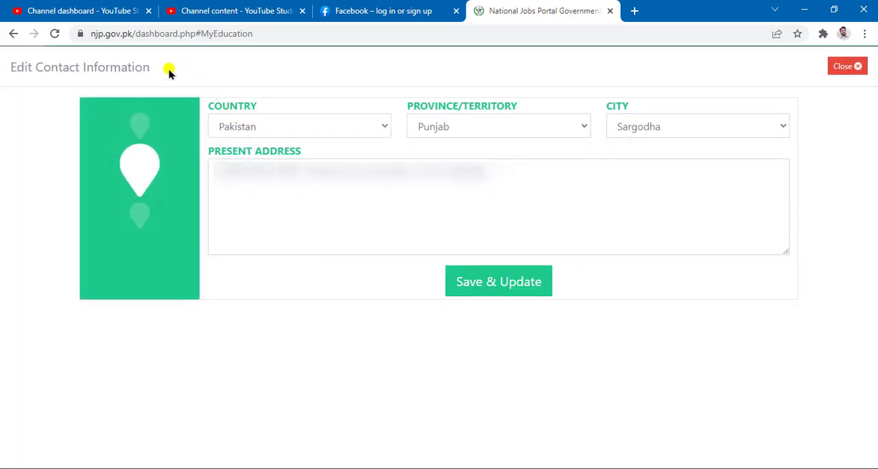
mouse_move(166, 69)
mouse_down()
mouse_move(372, 82)
mouse_move(827, 345)
mouse_move(845, 336)
mouse_up()
Check the country, province/territory, city and present address fields, and save the address information
click(384, 128)
click(384, 128)
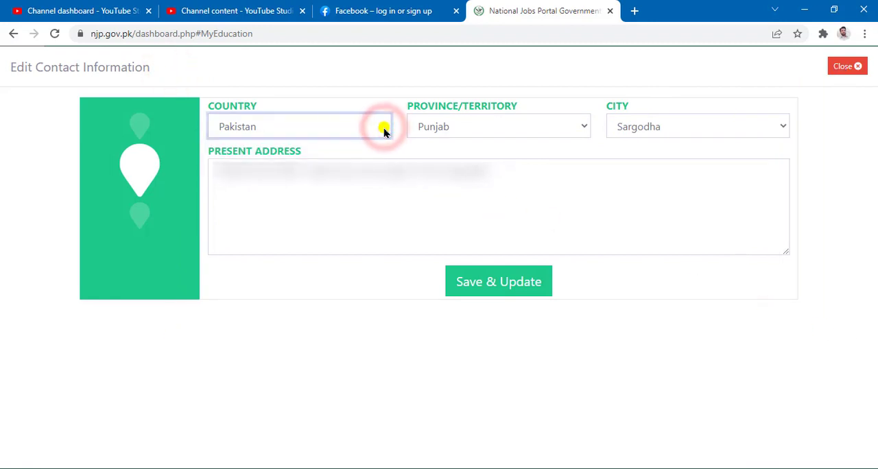
click(579, 127)
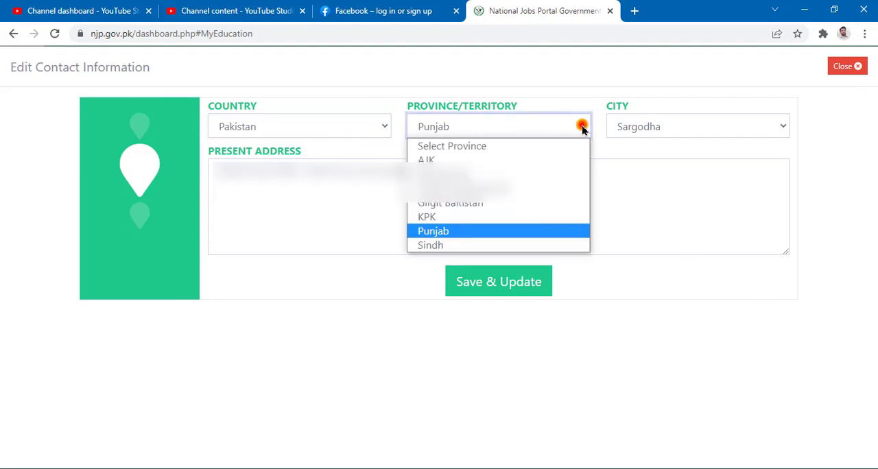
click(580, 123)
click(782, 128)
click(782, 124)
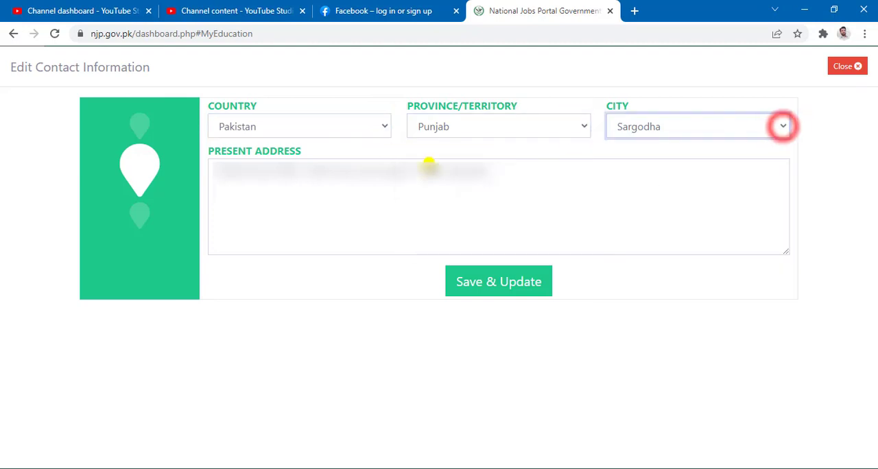
mouse_move(200, 137)
mouse_down()
mouse_move(666, 196)
mouse_move(756, 236)
mouse_up()
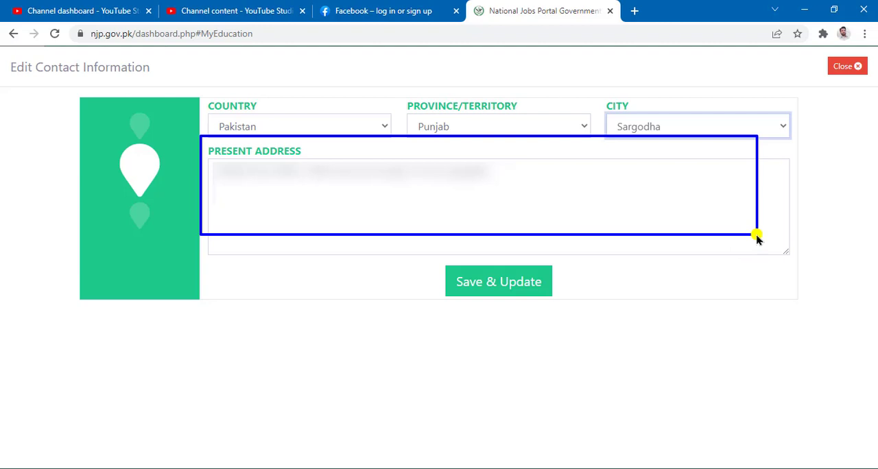
click(500, 282)
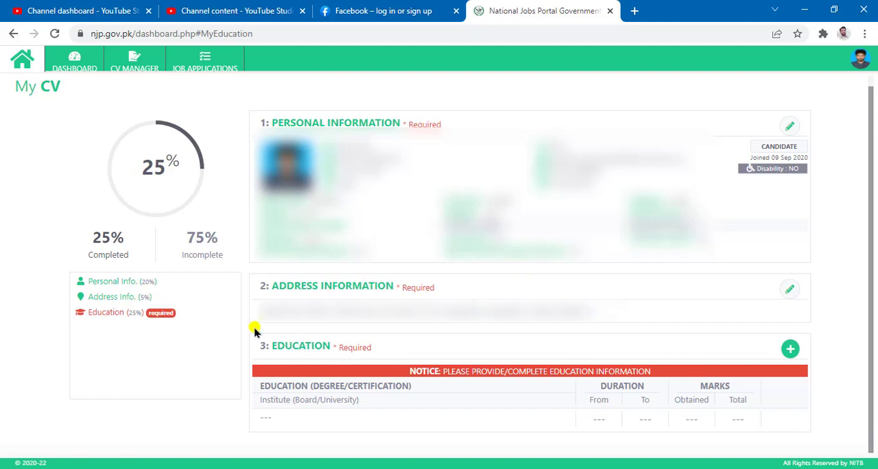
Start a new entry in the Education section of the CV
mouse_move(243, 327)
mouse_down()
mouse_move(868, 390)
mouse_move(856, 446)
mouse_move(849, 444)
mouse_up()
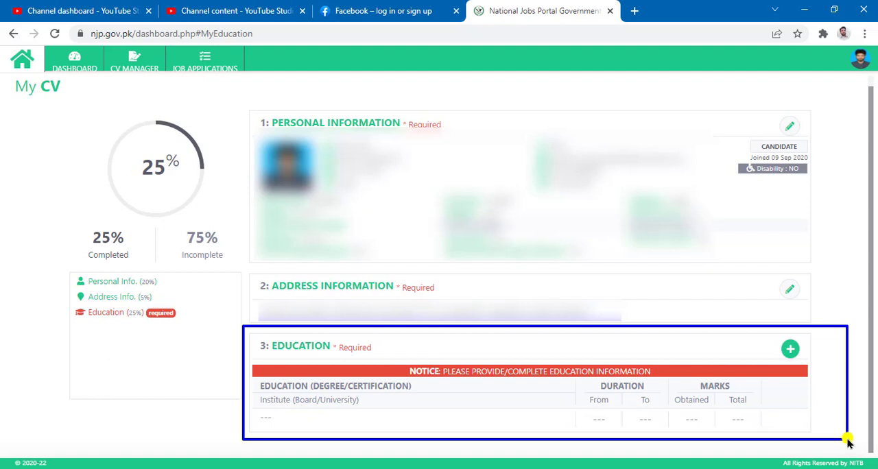
key(Escape)
mouse_move(771, 331)
mouse_down()
mouse_move(827, 372)
mouse_move(816, 371)
mouse_up()
click(790, 349)
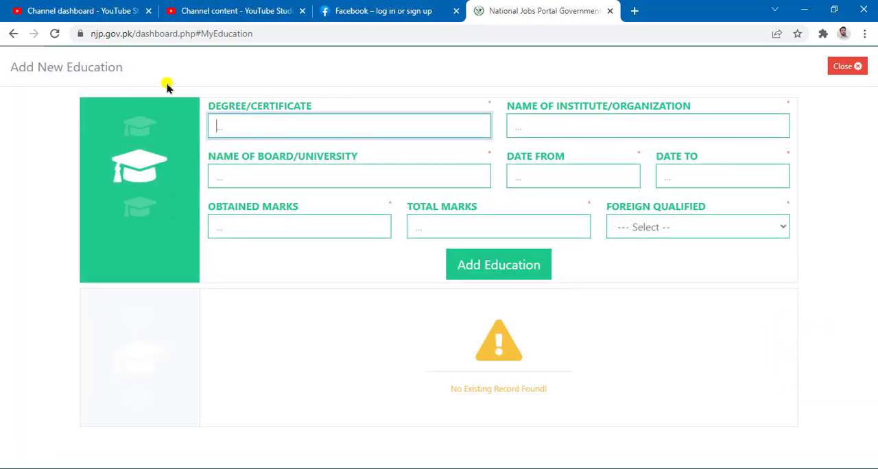
mouse_move(161, 80)
mouse_down()
mouse_move(731, 183)
mouse_move(862, 351)
mouse_up()
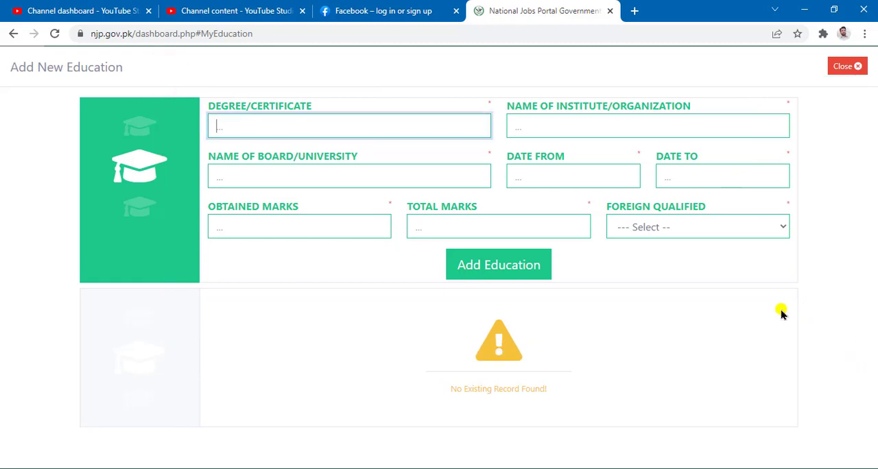
Enter abc as the degree/certificate, the institute/organization and the board/university of the new education entry
click(316, 127)
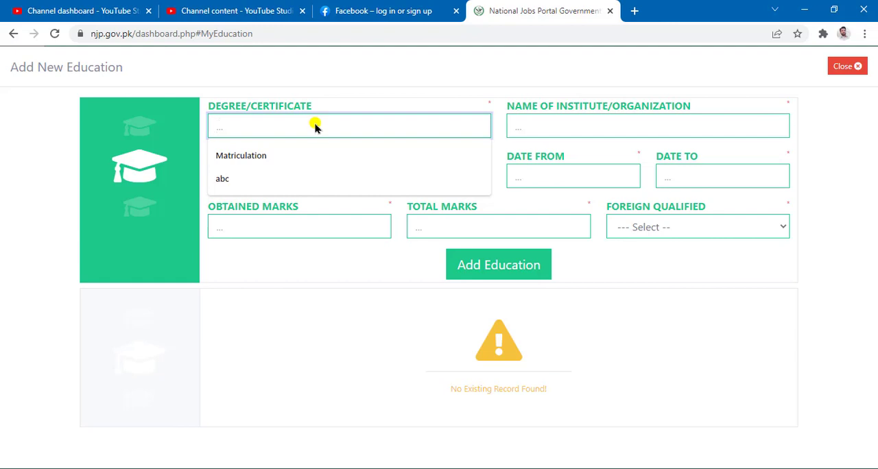
text(ab)
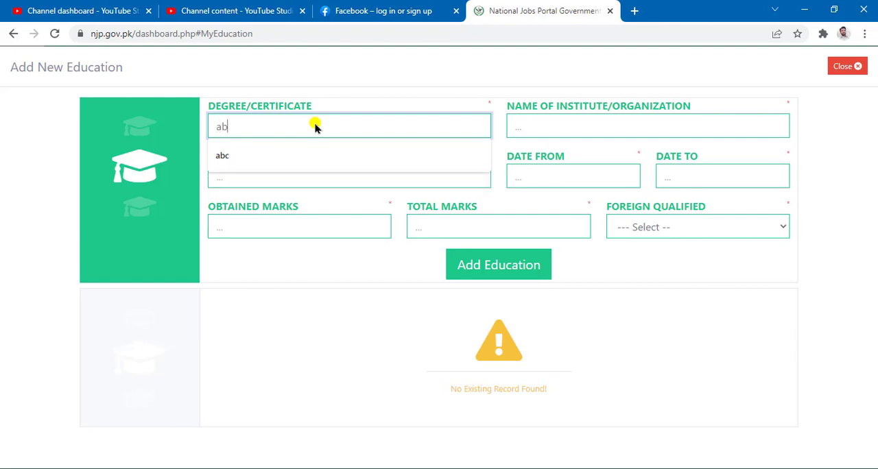
text(c)
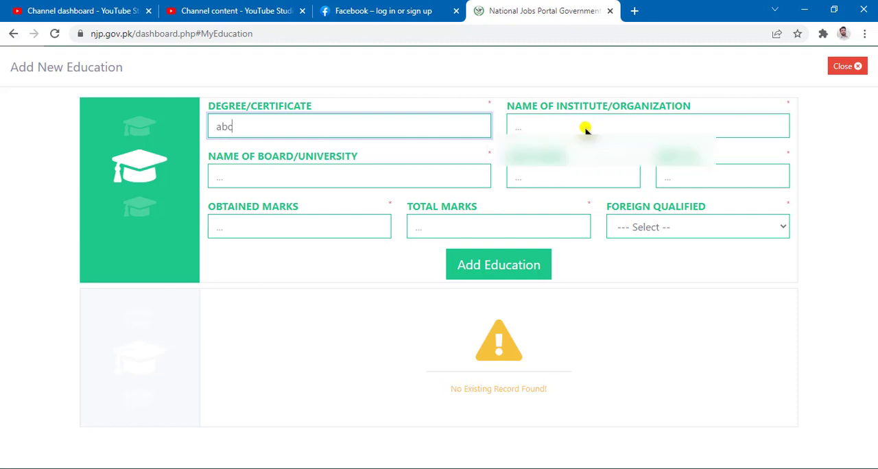
click(585, 128)
text(abc)
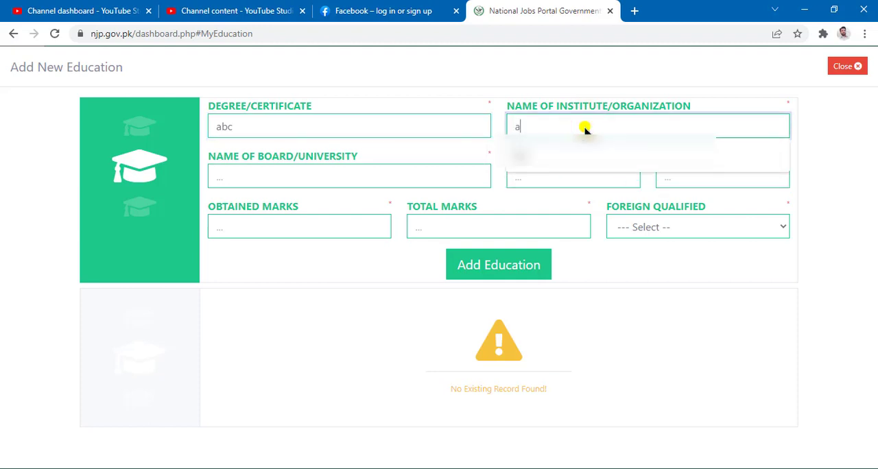
click(377, 177)
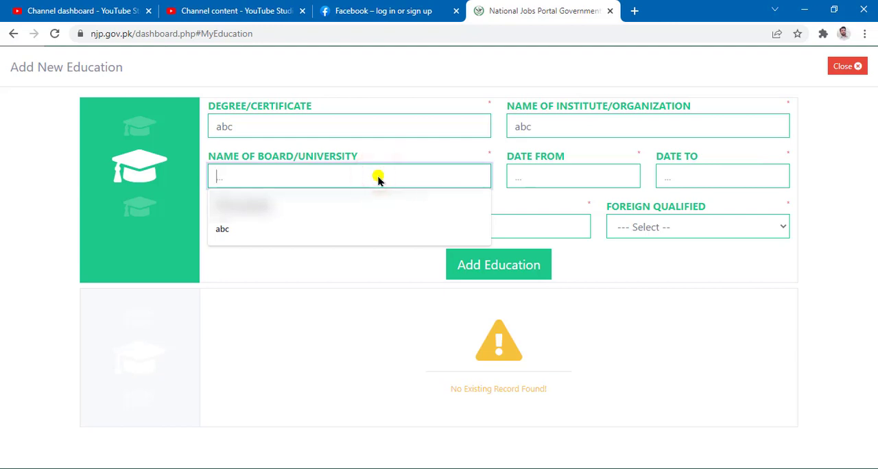
text(ab)
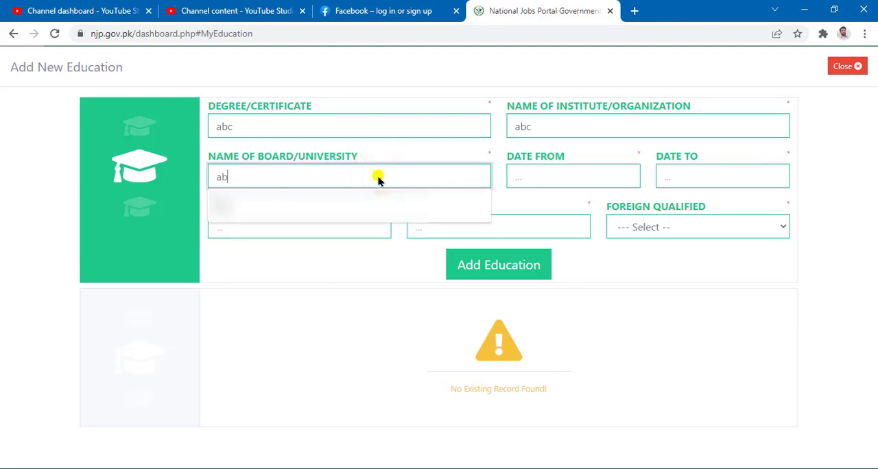
text(c)
Set the education period from 2005 to 2007
click(588, 178)
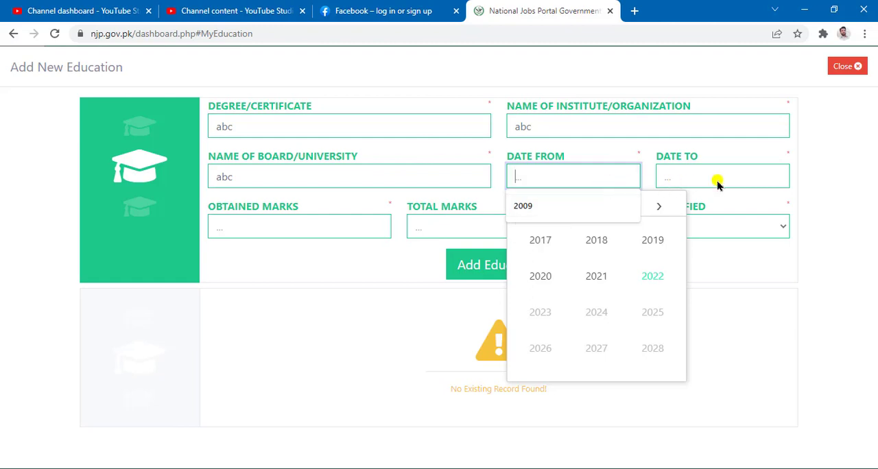
click(658, 206)
click(536, 206)
click(547, 238)
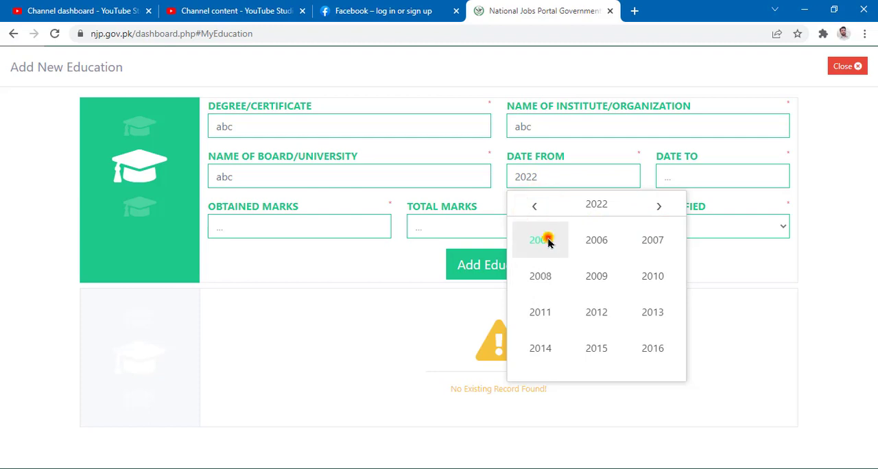
click(729, 182)
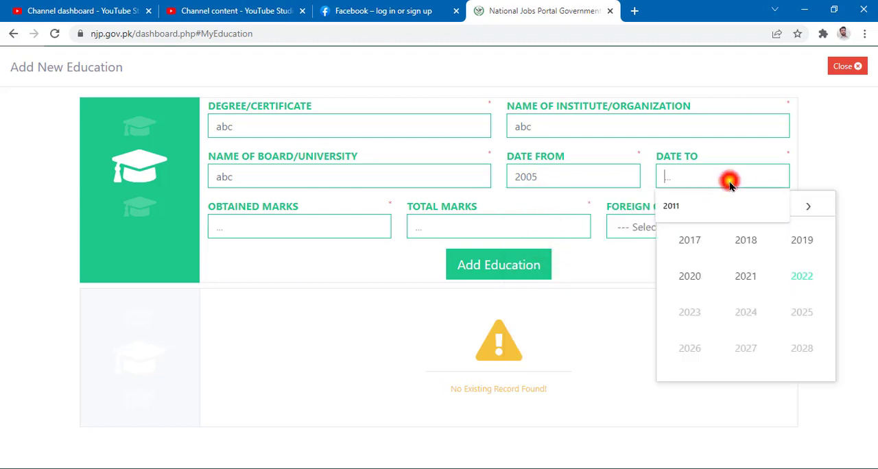
click(809, 208)
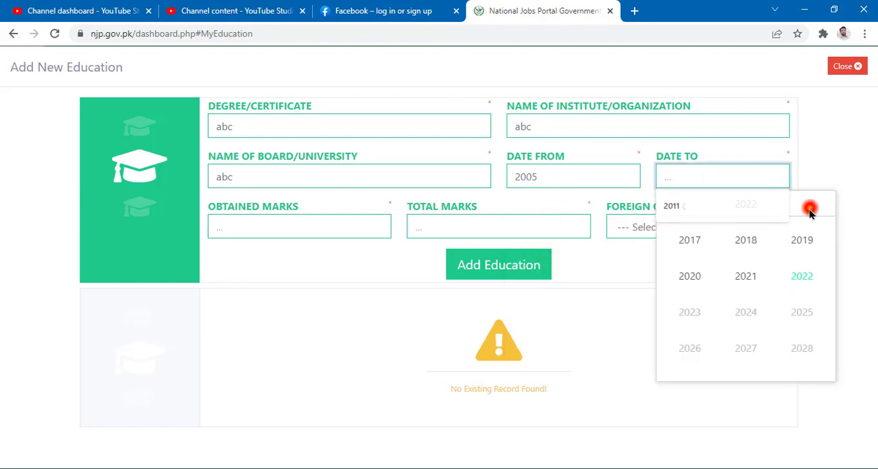
click(683, 208)
click(681, 205)
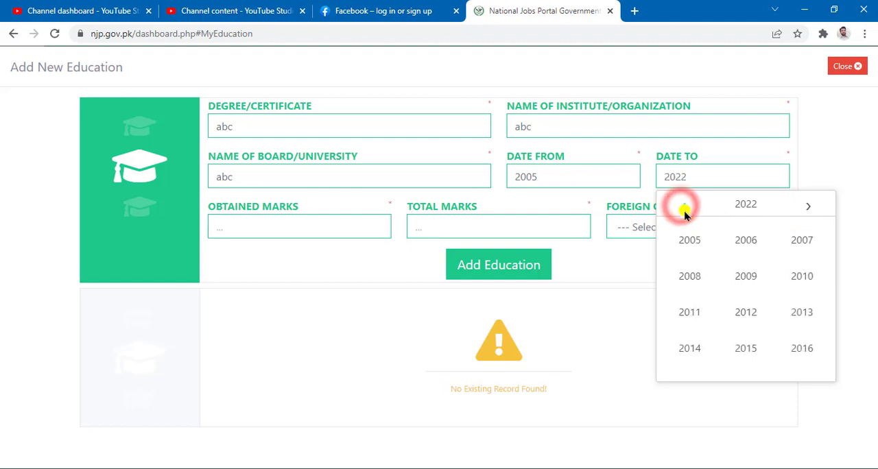
click(801, 241)
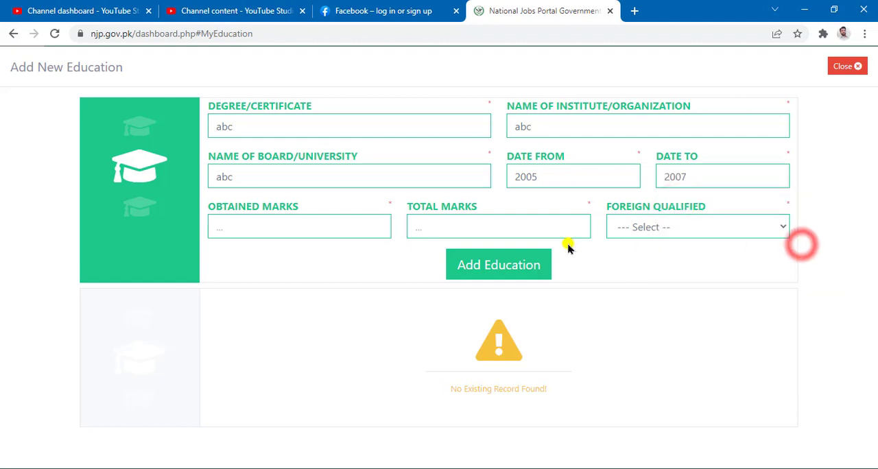
Enter abv as obtained marks and avb as total marks, set Foreign Qualified to No, and add the education record
click(325, 235)
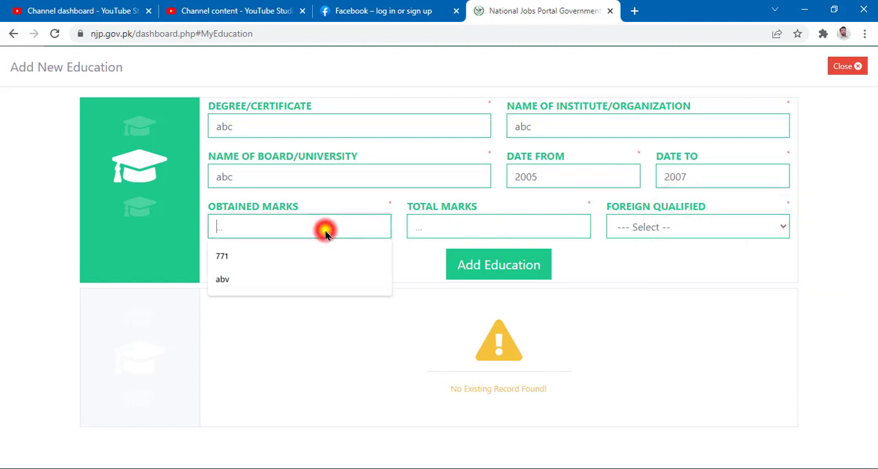
click(296, 274)
click(437, 232)
click(421, 278)
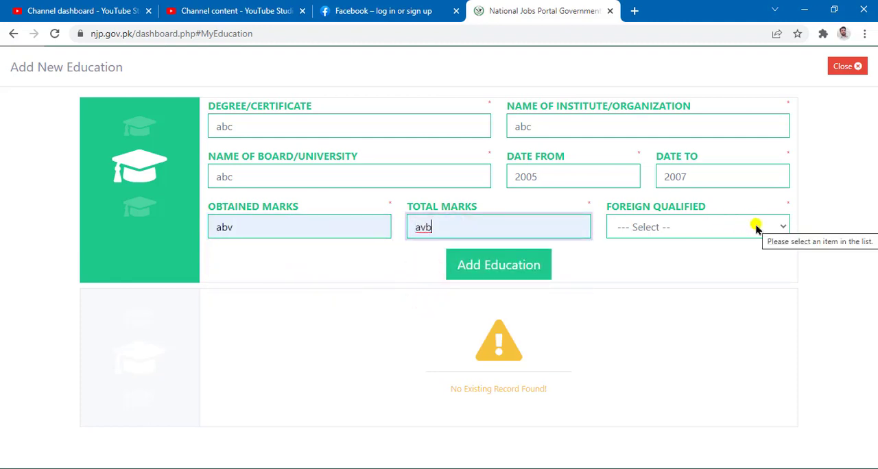
click(757, 228)
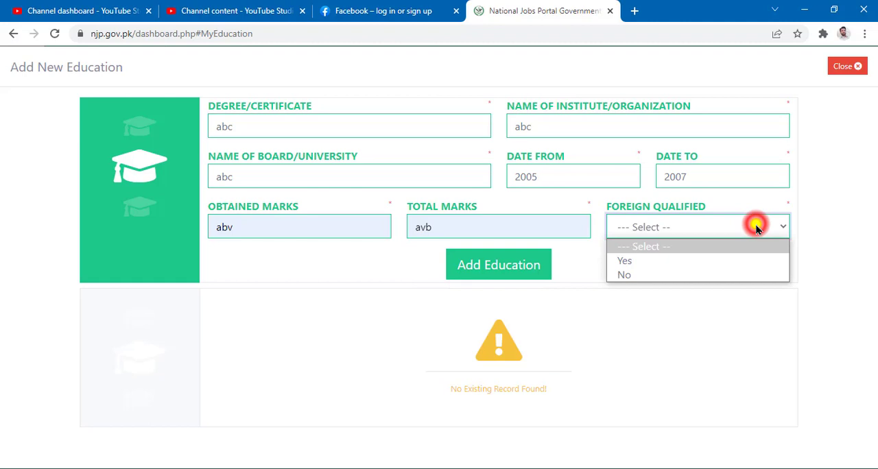
click(630, 277)
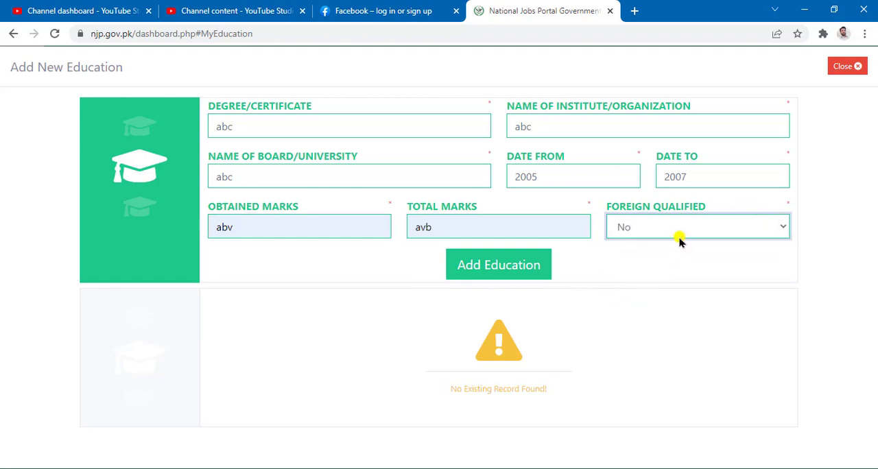
click(493, 272)
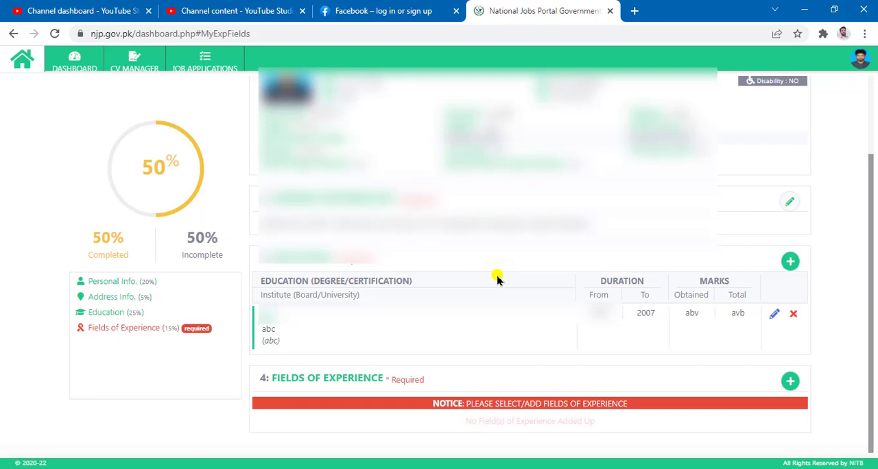
Review the blank form for adding a further education record and close it without entering anything
click(790, 262)
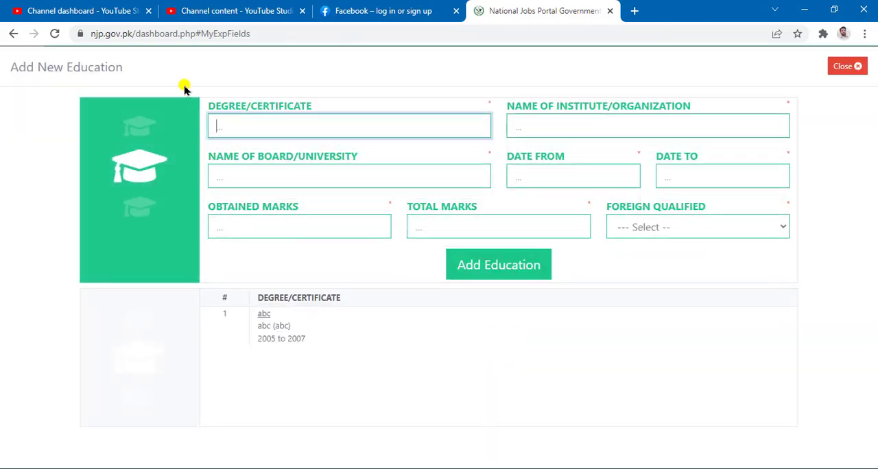
mouse_move(187, 77)
mouse_down()
mouse_move(709, 301)
mouse_move(784, 320)
mouse_move(815, 302)
mouse_up()
click(843, 66)
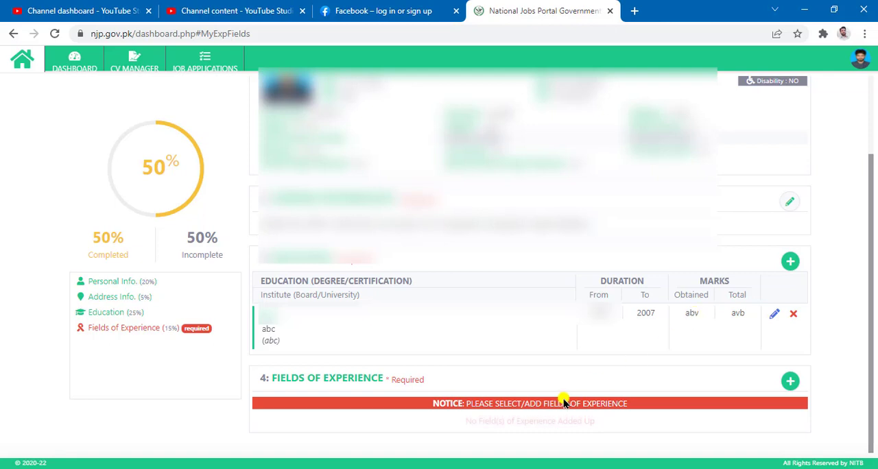
Add Administration as a field of experience in the CV
mouse_move(244, 352)
mouse_down()
mouse_move(343, 359)
mouse_move(840, 439)
mouse_up()
click(789, 382)
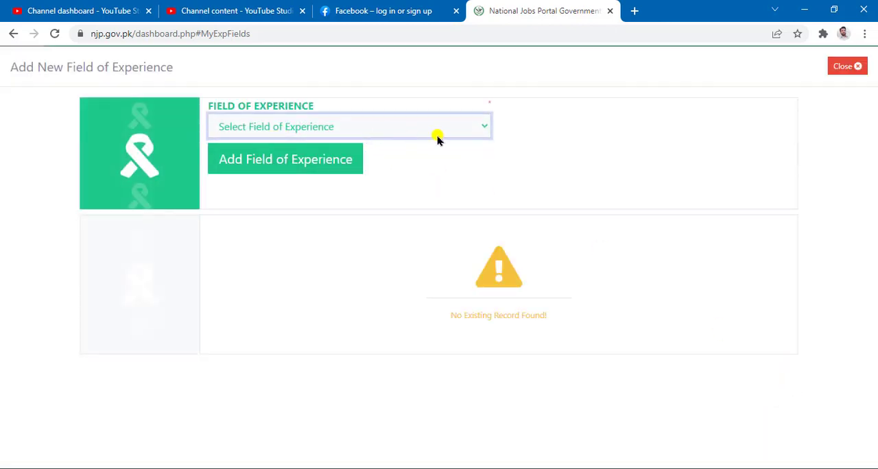
mouse_move(195, 74)
mouse_down()
mouse_move(464, 88)
mouse_move(528, 208)
mouse_up()
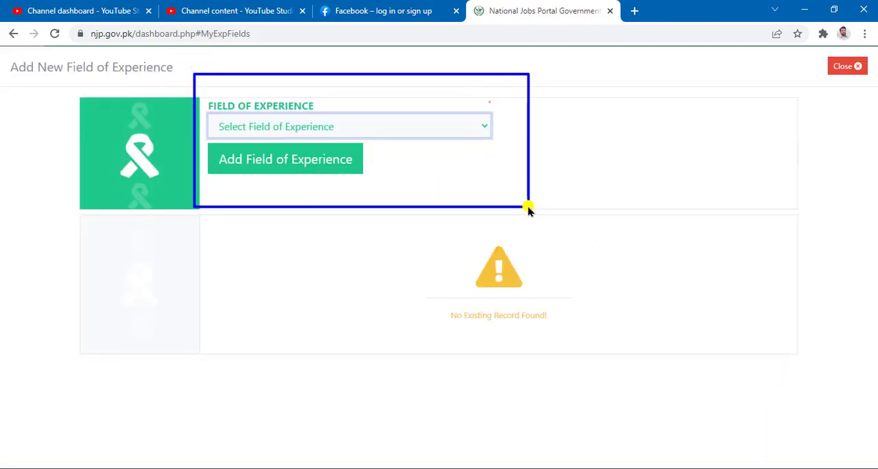
click(482, 129)
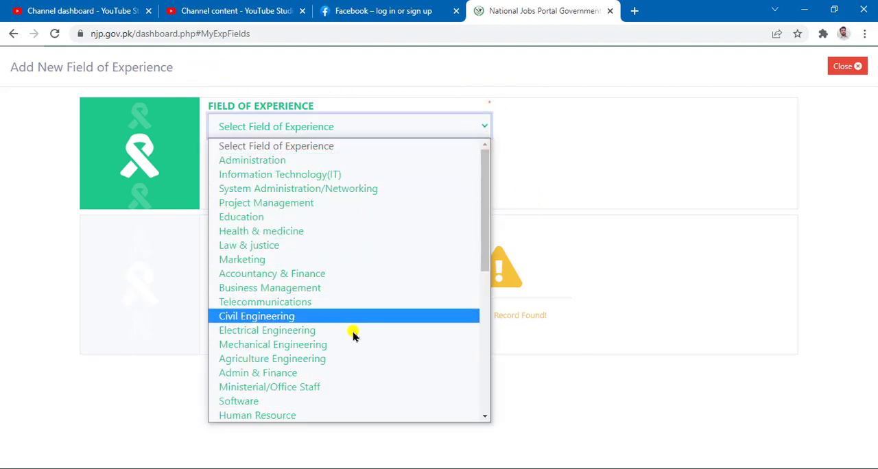
click(335, 160)
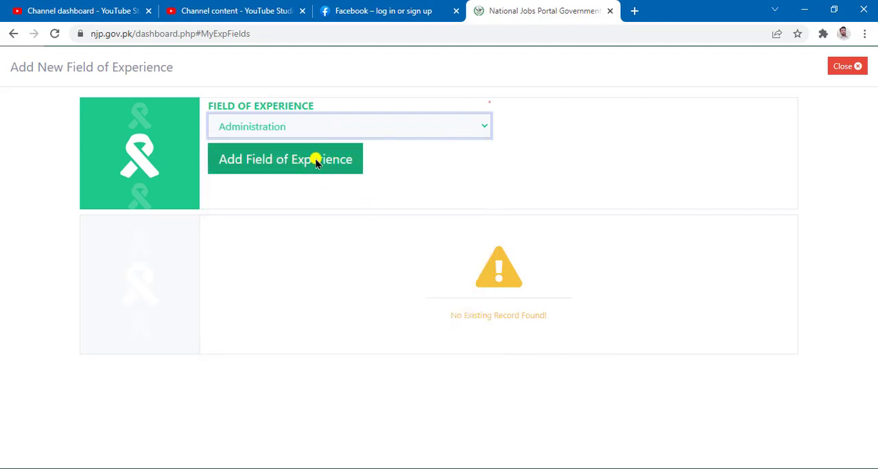
click(317, 168)
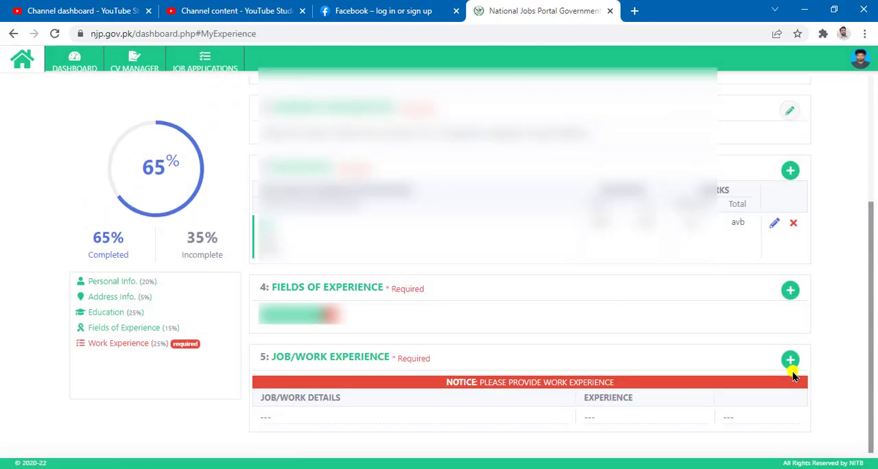
Add Education as a further field of experience in the CV
click(790, 291)
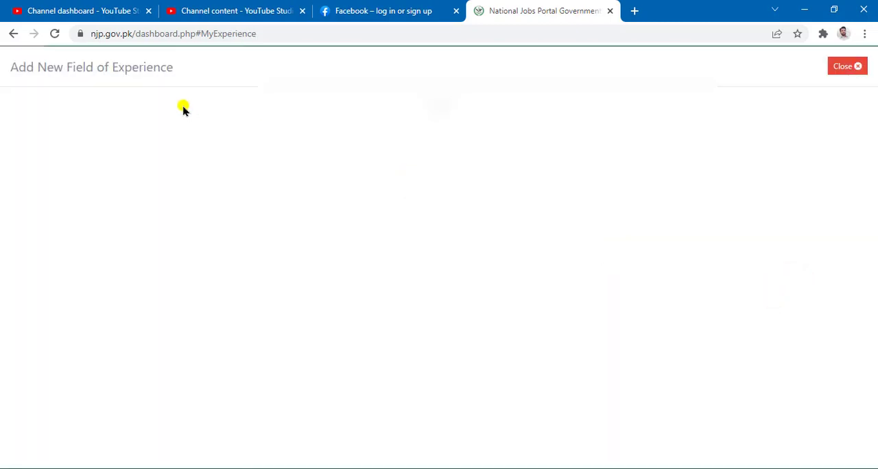
click(379, 134)
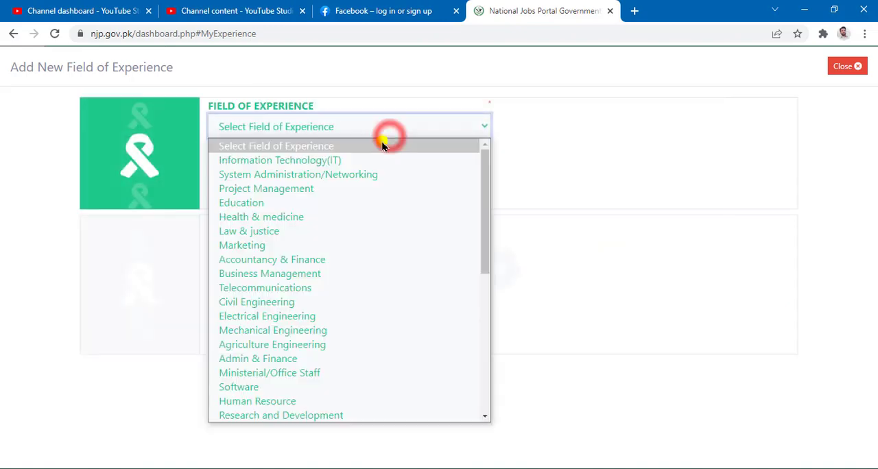
click(304, 208)
click(316, 156)
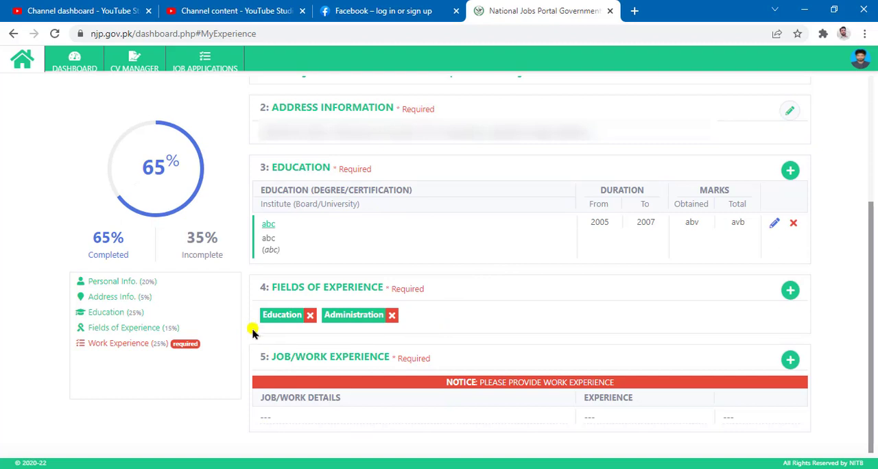
Start a new job/work experience record with designation abc and organization bc
mouse_move(246, 335)
mouse_down()
mouse_move(683, 331)
mouse_move(864, 442)
mouse_move(831, 447)
mouse_up()
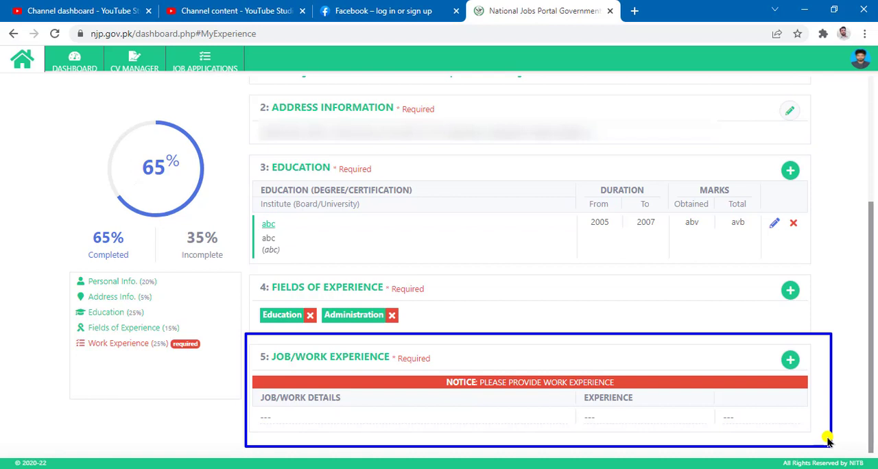
click(793, 362)
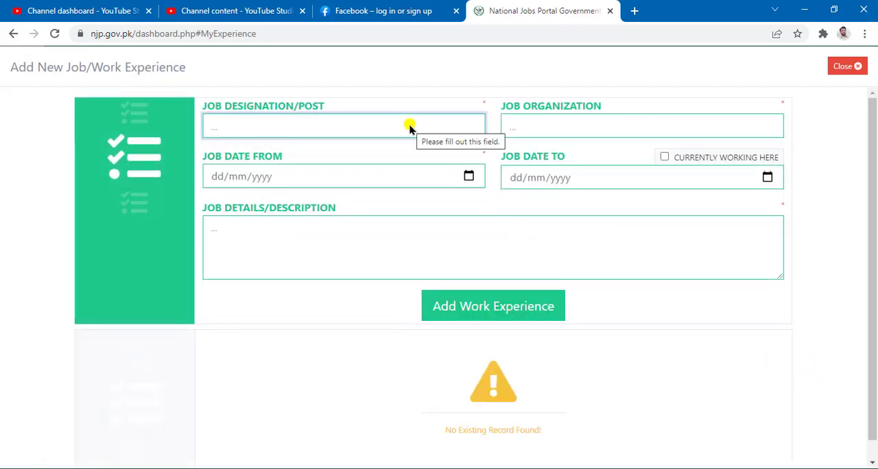
text(ab)
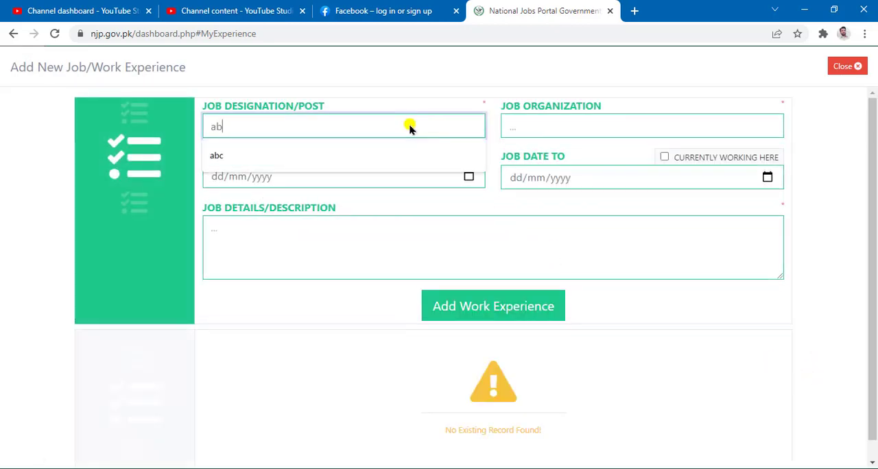
text(c)
click(567, 129)
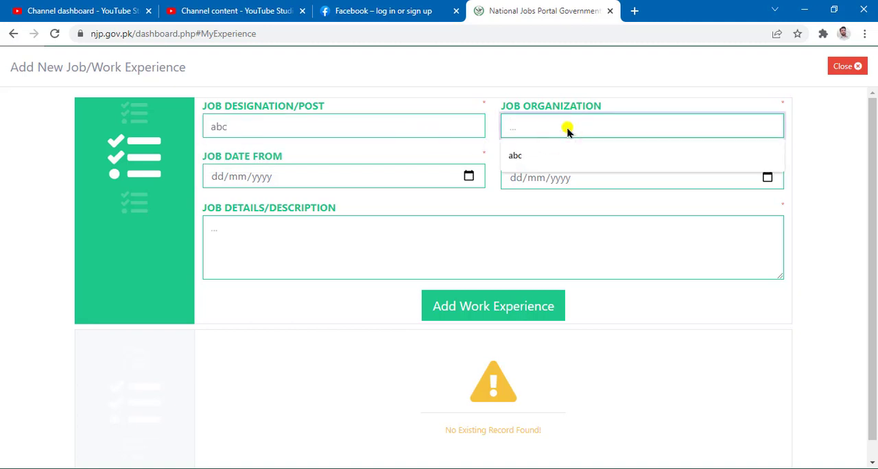
text(bc)
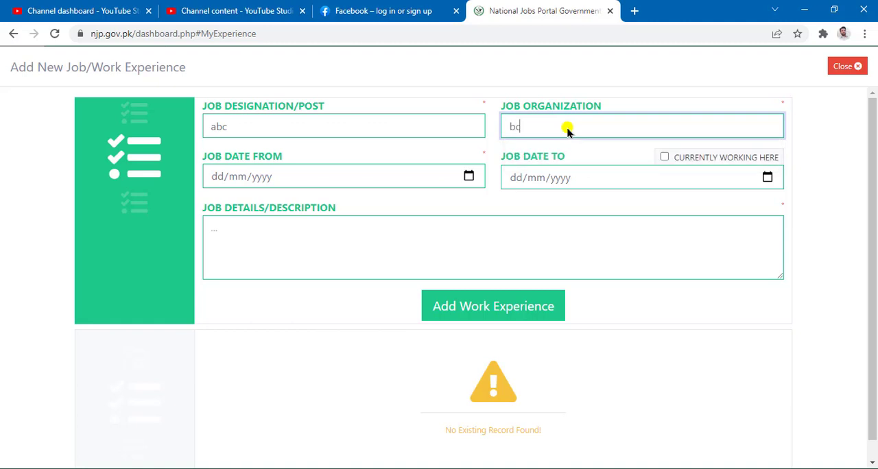
Set the job's start date to 05/06/2019
click(359, 183)
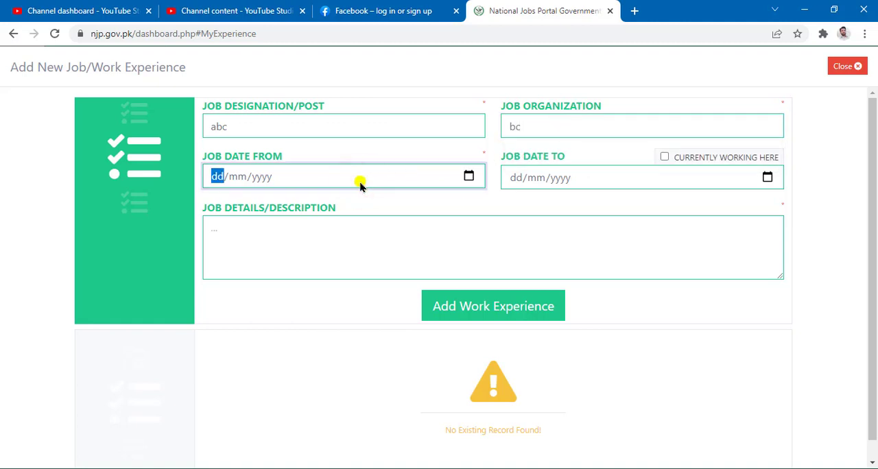
click(469, 178)
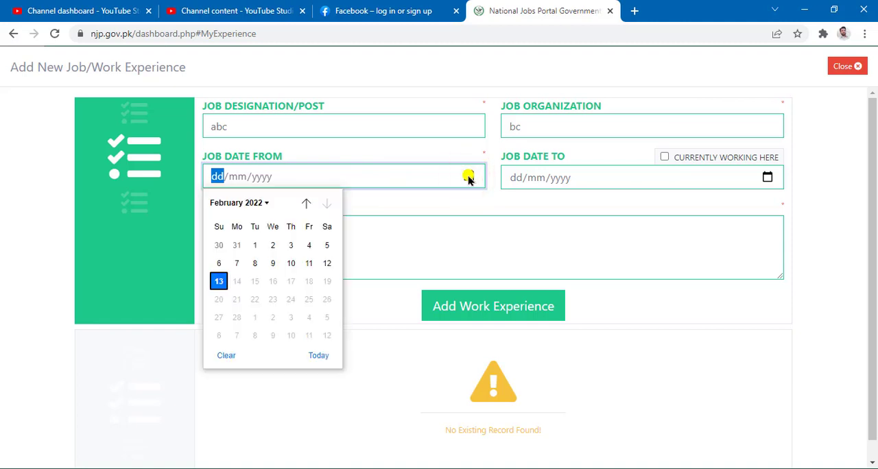
click(264, 204)
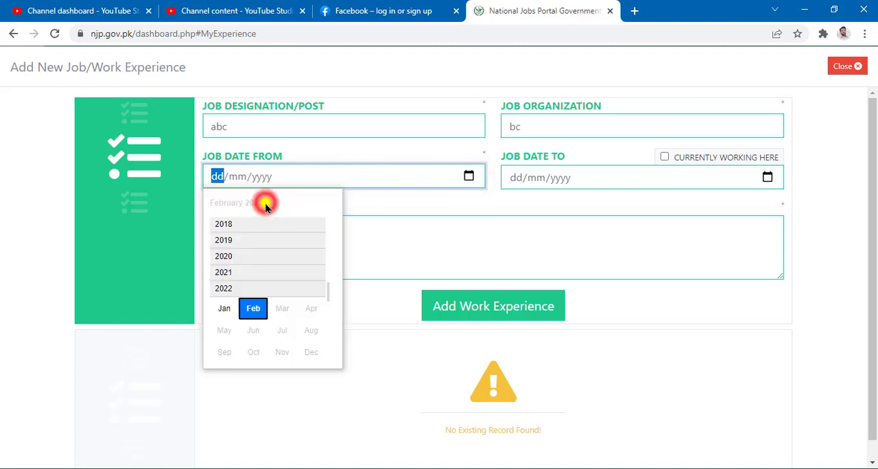
click(255, 241)
click(255, 279)
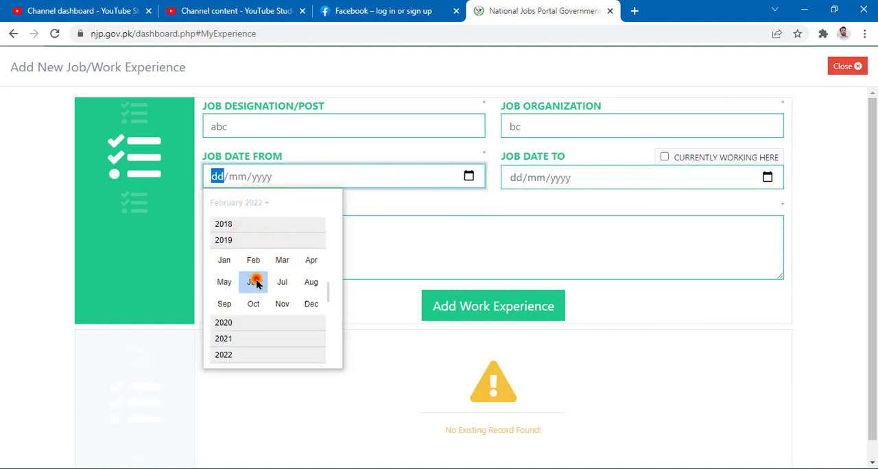
click(272, 263)
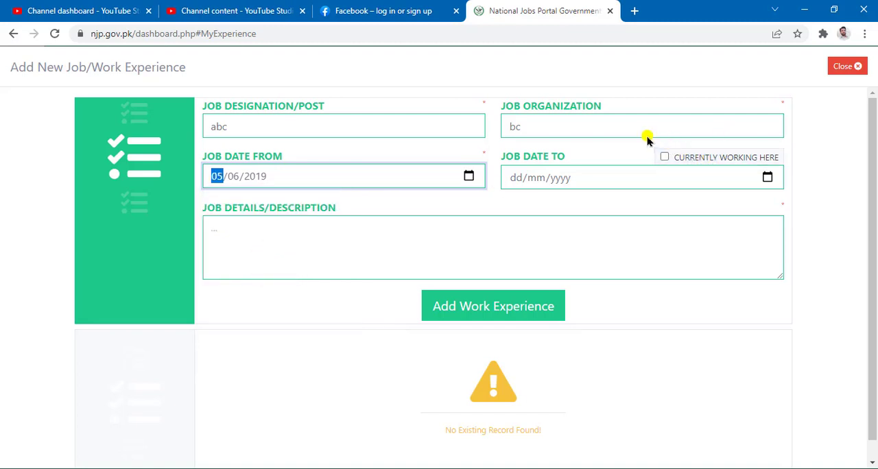
Mark the job as currently working here instead of giving an end date, and confirm it
mouse_move(647, 135)
mouse_down()
mouse_move(770, 163)
mouse_move(802, 182)
mouse_up()
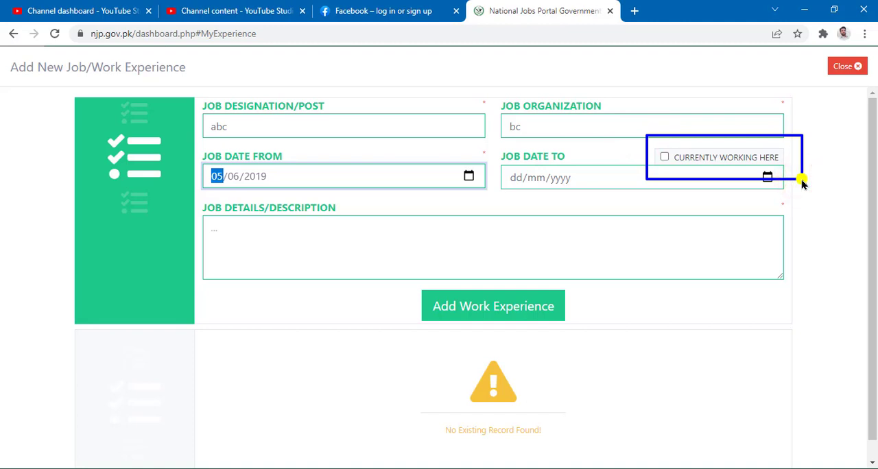
click(664, 157)
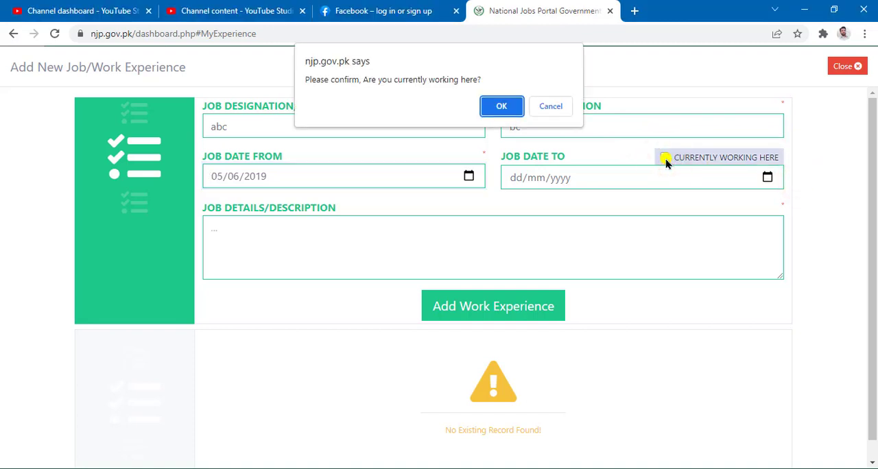
click(502, 108)
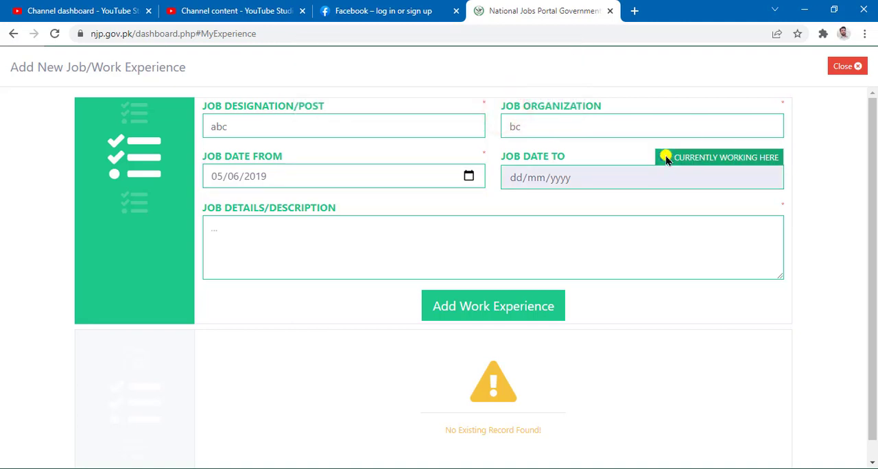
click(665, 158)
click(767, 177)
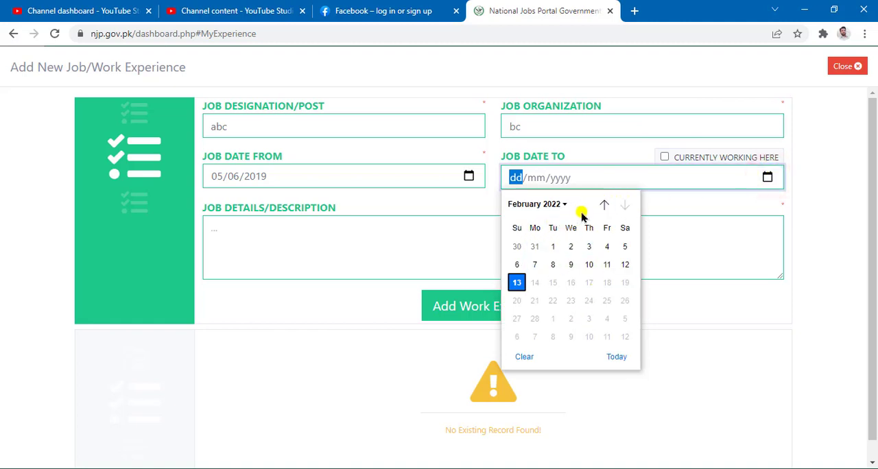
click(664, 157)
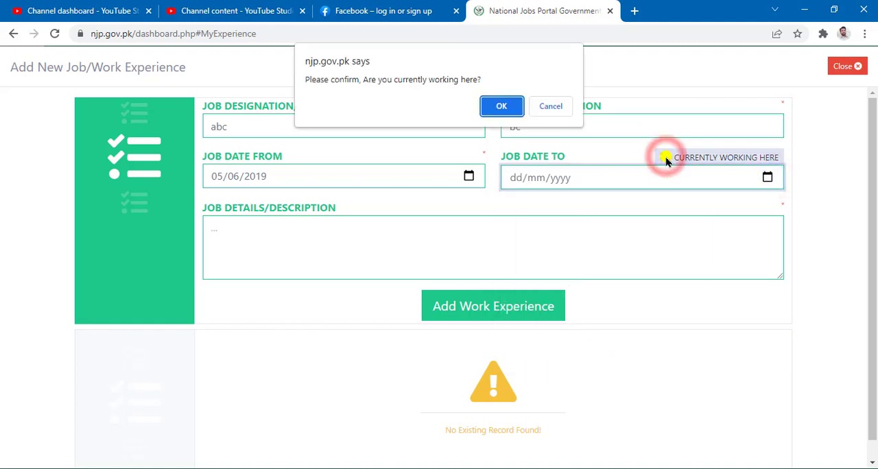
click(500, 110)
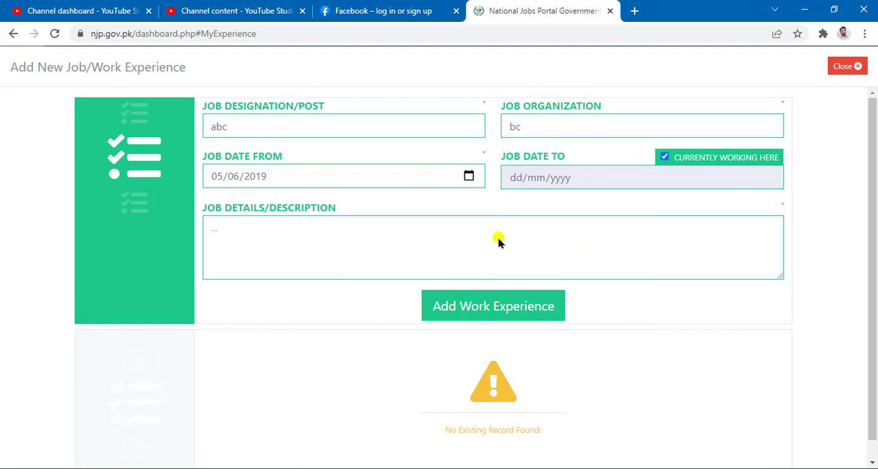
Enter abc as the job description and add the work experience to the CV
mouse_move(194, 192)
mouse_down()
mouse_move(819, 318)
mouse_move(824, 299)
mouse_up()
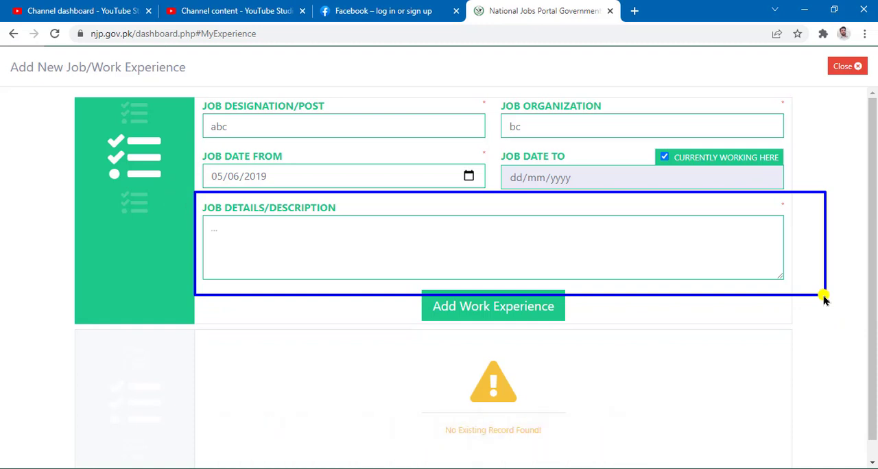
key(Escape)
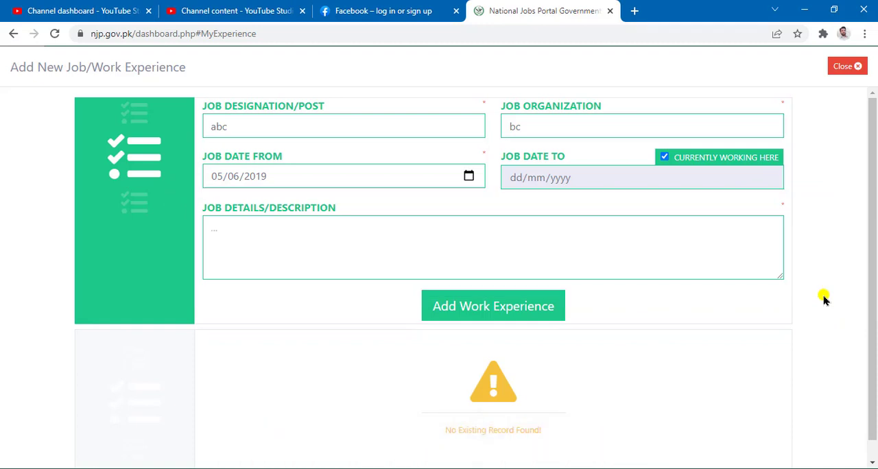
click(485, 312)
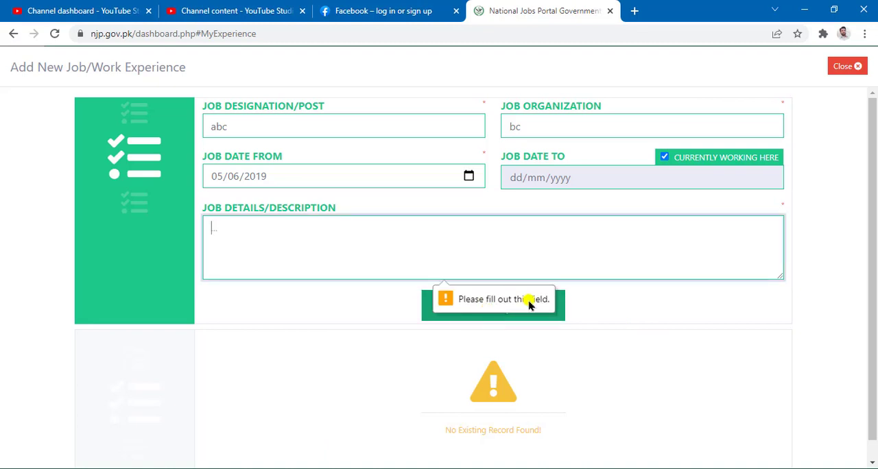
click(437, 238)
text(abc)
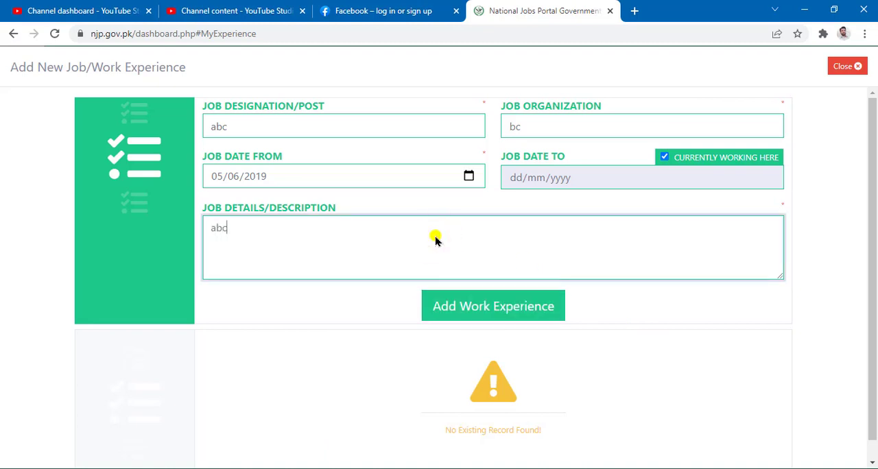
click(489, 304)
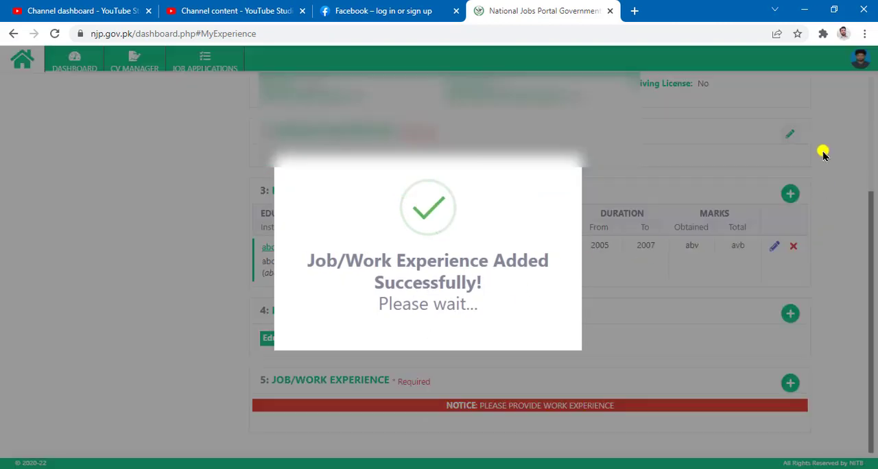
Review the blank form for adding a further work experience and close it without entering anything
scroll(576, 307, down, 2)
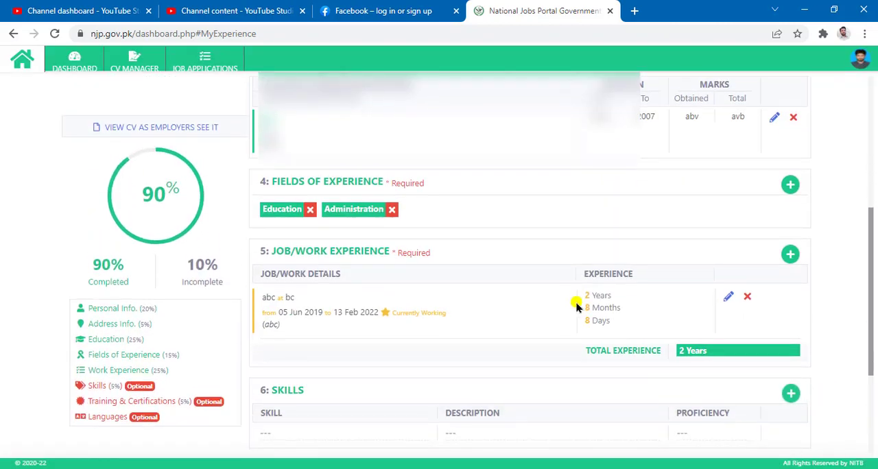
click(789, 254)
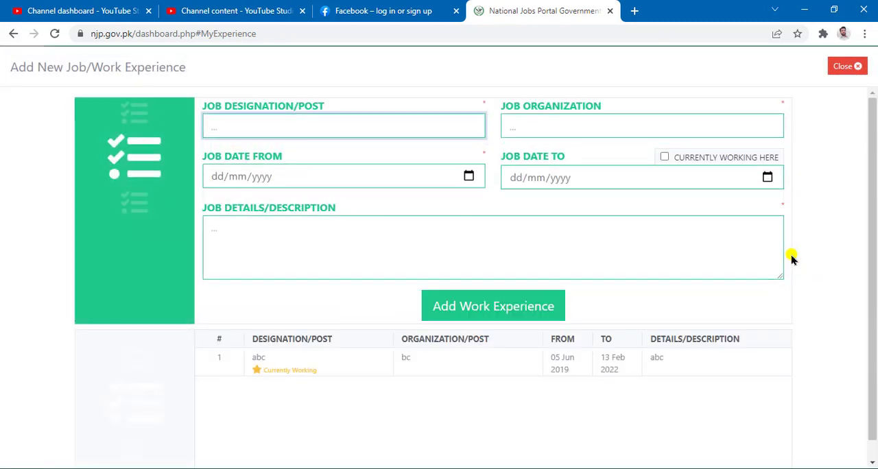
mouse_move(193, 84)
mouse_down()
mouse_move(806, 140)
mouse_move(852, 310)
mouse_up()
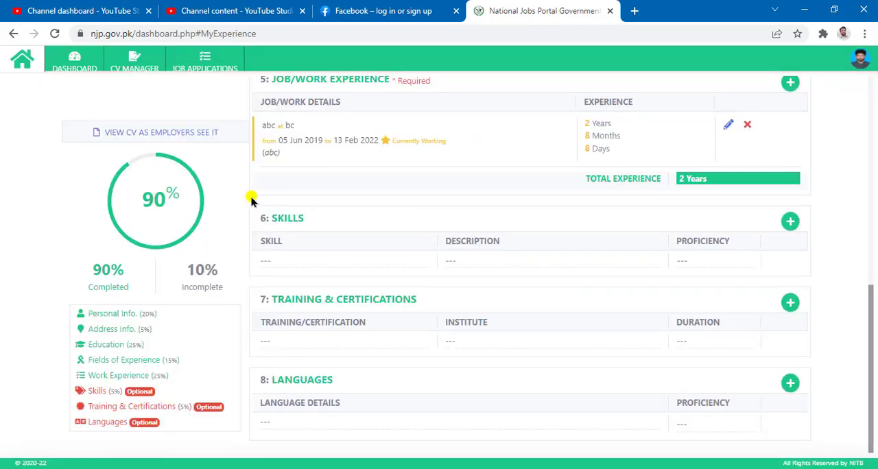
Start a new skill record titled abc with proficiency 80% (Expert)
mouse_move(251, 197)
mouse_down()
mouse_move(602, 231)
mouse_move(823, 263)
mouse_move(843, 268)
mouse_move(844, 280)
mouse_up()
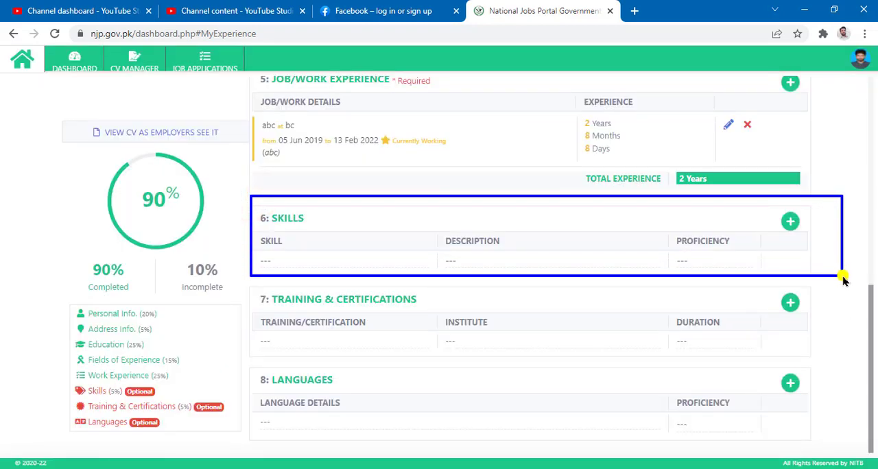
click(790, 221)
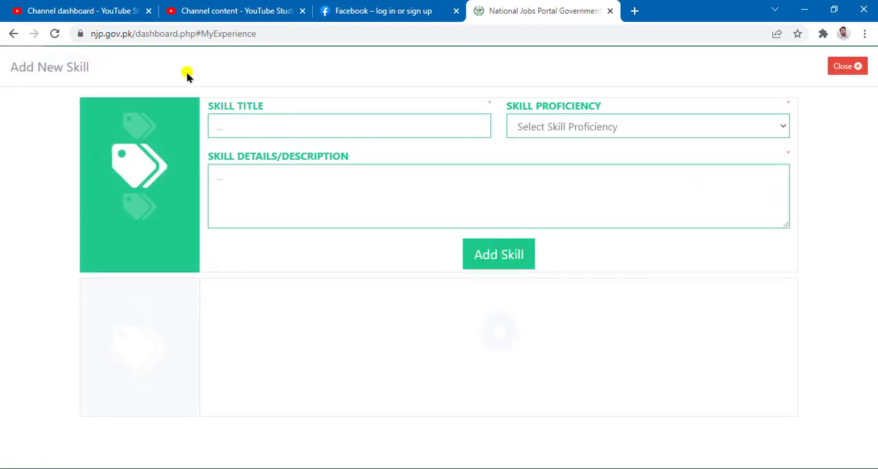
drag(183, 72, 850, 388)
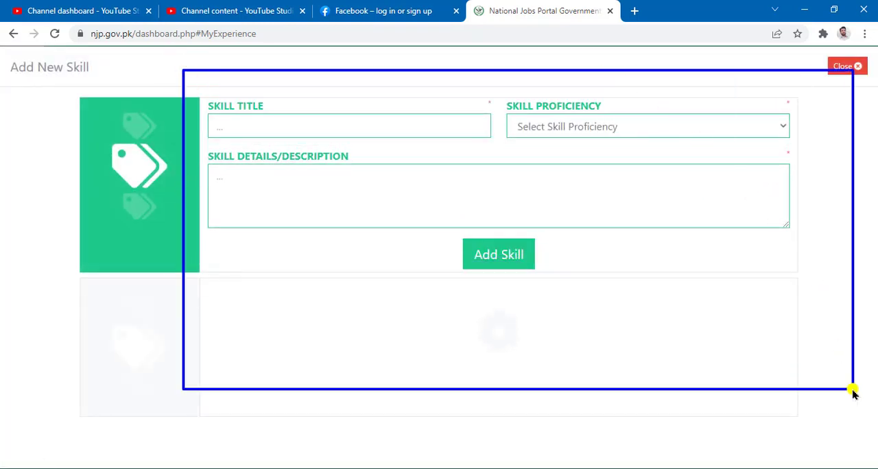
click(309, 125)
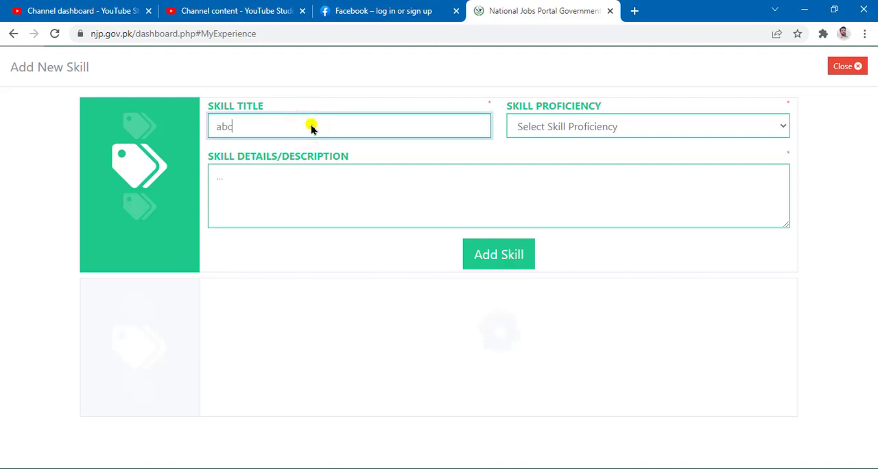
click(657, 128)
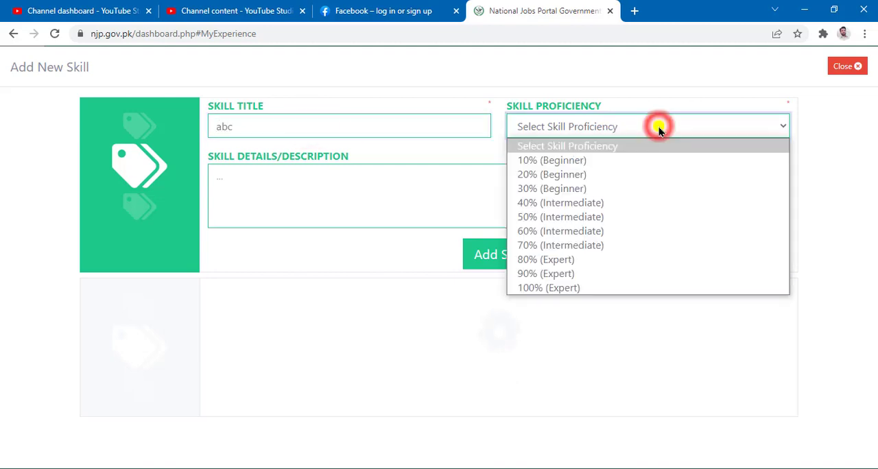
click(626, 261)
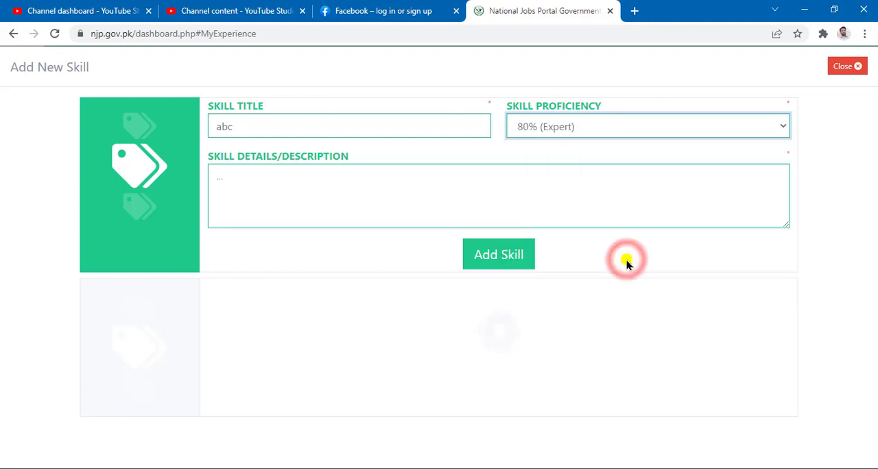
Enter abc as the skill description and add the skill to the CV
click(319, 193)
text(abc)
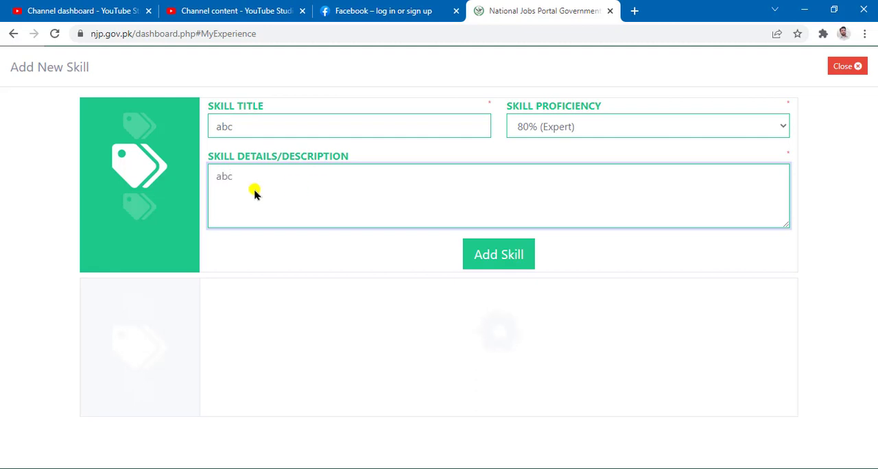
mouse_move(194, 145)
mouse_down()
mouse_move(676, 192)
mouse_move(863, 257)
mouse_move(835, 245)
mouse_up()
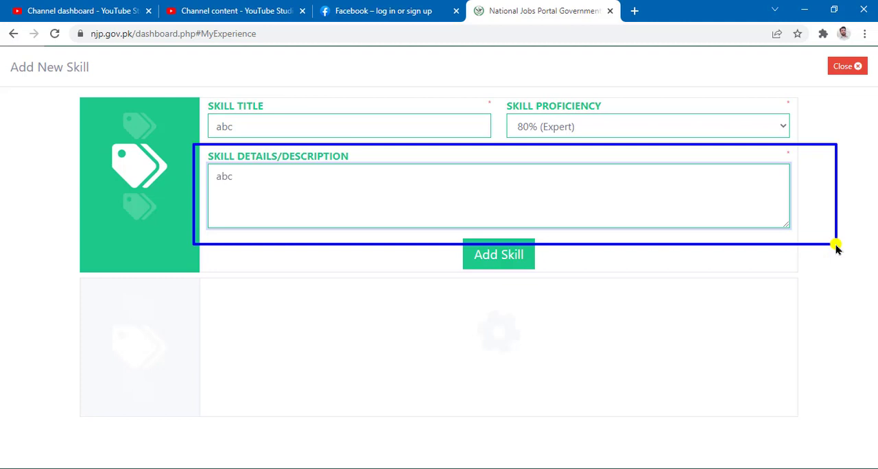
click(511, 258)
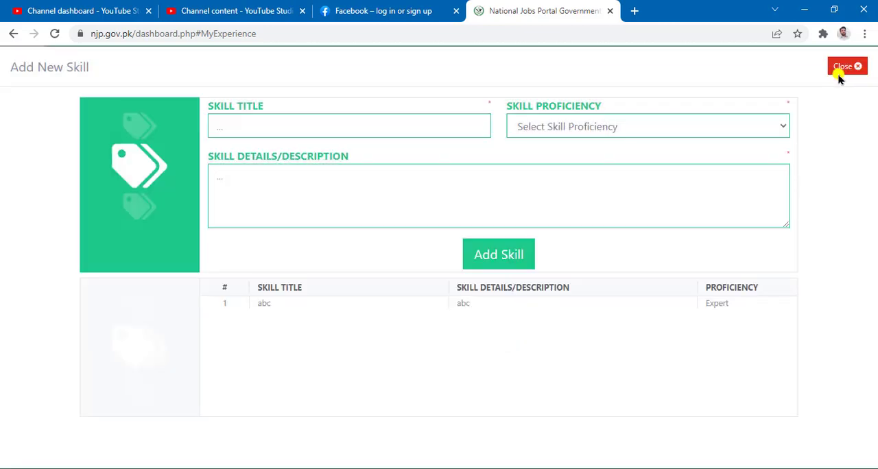
Close the skill form and go to the Training & Certifications section of the CV
click(844, 66)
scroll(613, 215, down, 1)
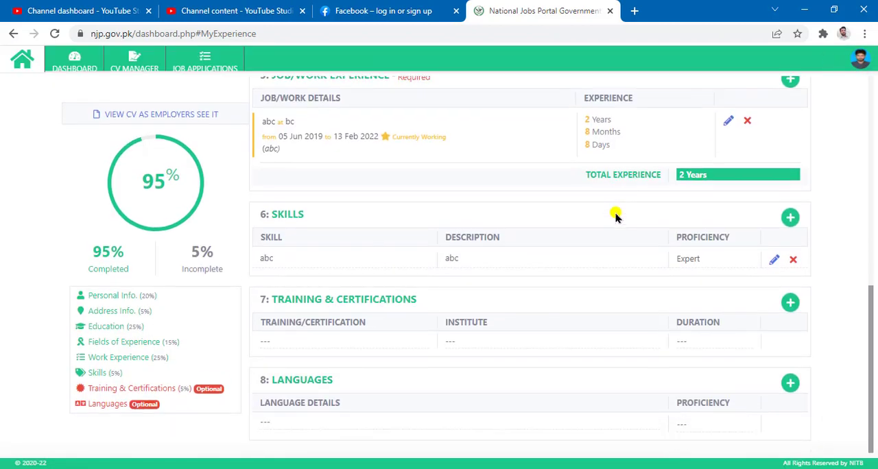
mouse_move(253, 276)
mouse_down()
mouse_move(678, 355)
mouse_move(825, 367)
mouse_up()
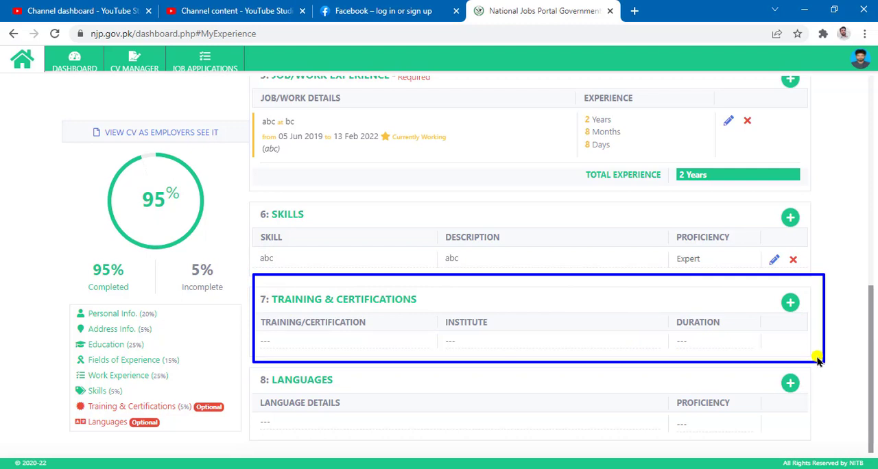
key(Escape)
drag(773, 194, 805, 236)
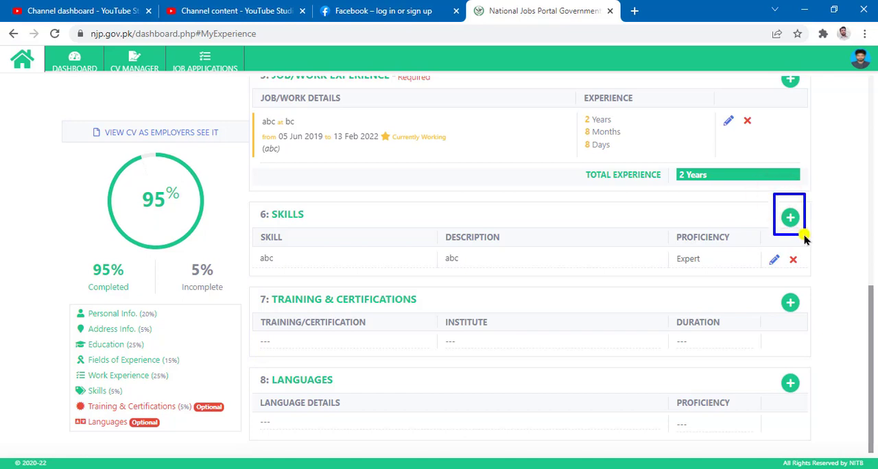
key(Escape)
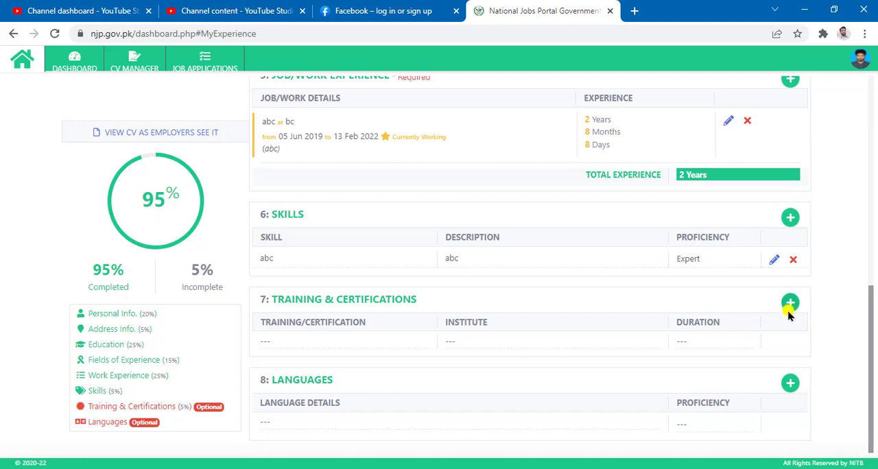
Start a new training/certification record with the title abc and the institute abc
click(790, 303)
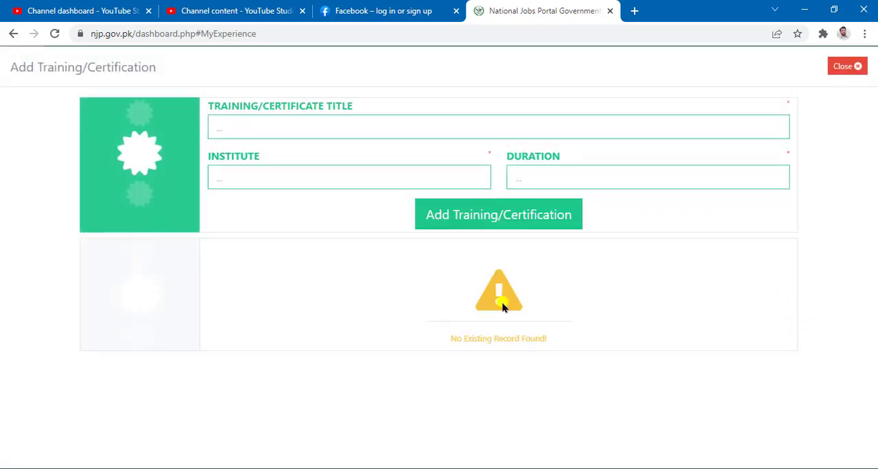
mouse_move(194, 67)
mouse_down()
mouse_move(793, 319)
mouse_move(828, 303)
mouse_up()
key(Escape)
click(291, 132)
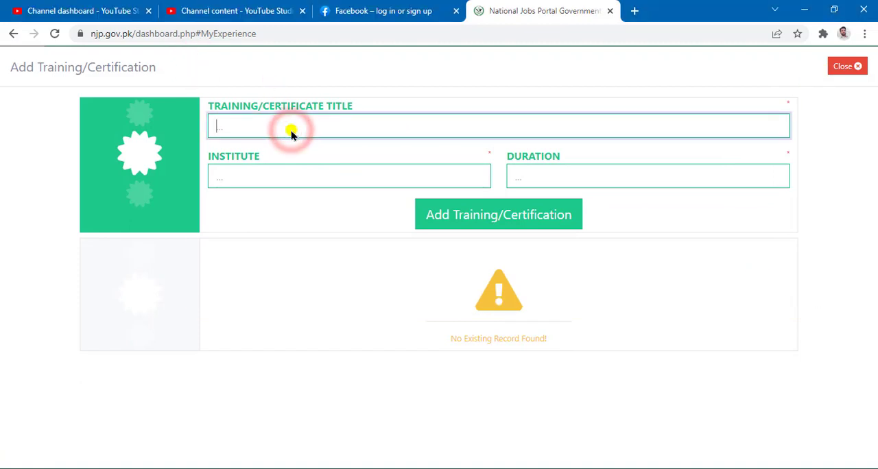
text(abc)
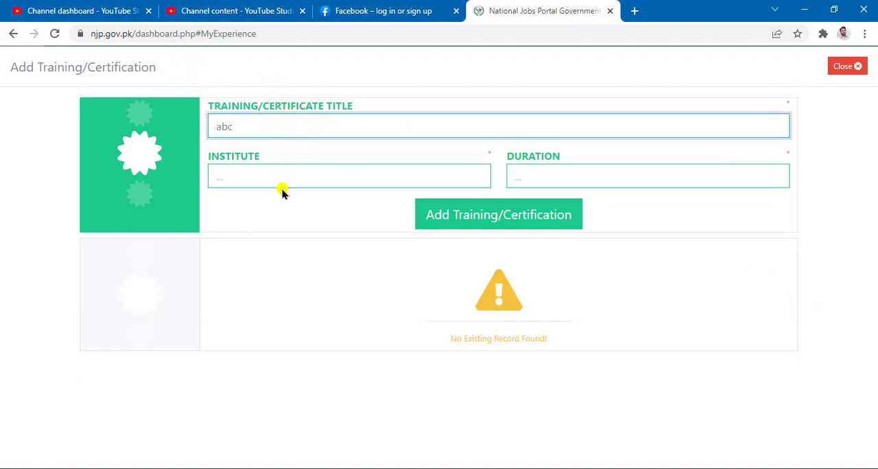
click(284, 177)
text(abc)
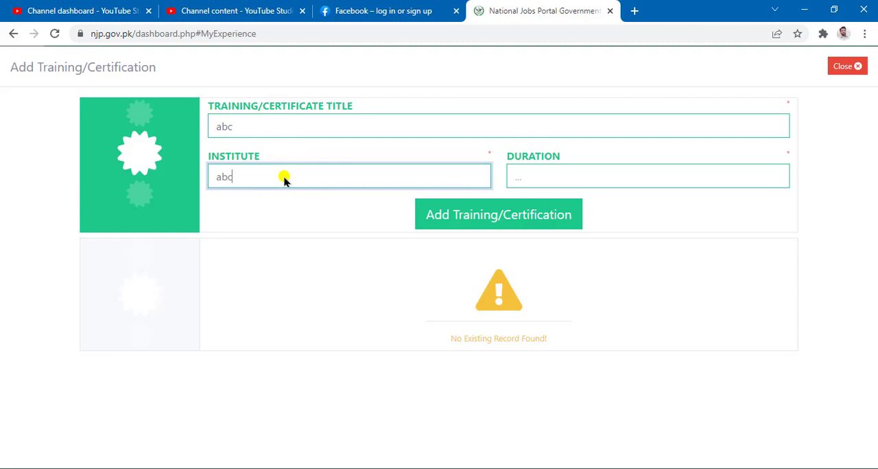
Set the training duration to 3 months, add the record to the CV and close the form
click(618, 177)
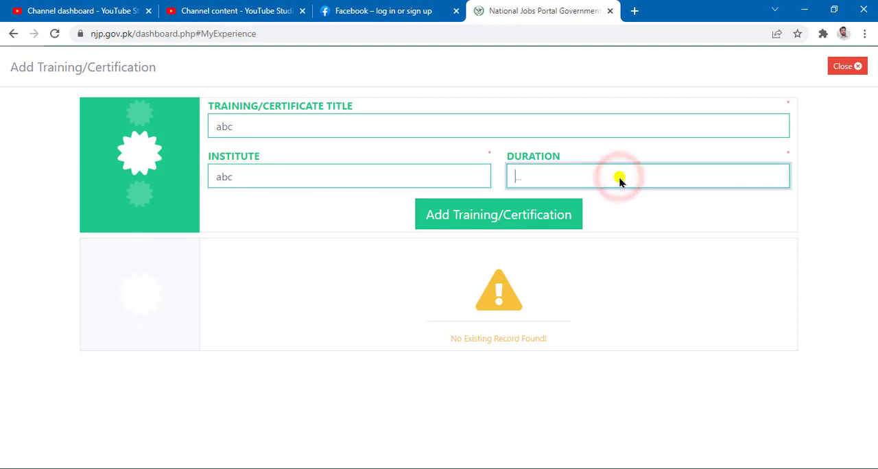
text(3)
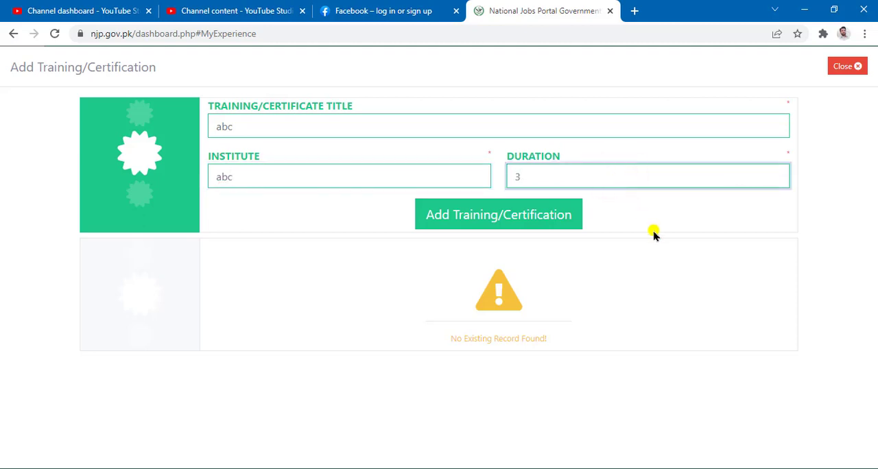
click(654, 231)
click(645, 177)
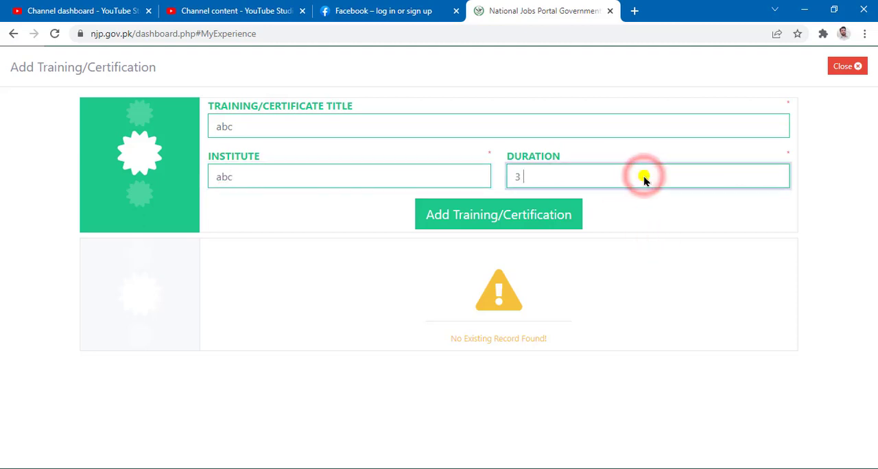
text(month)
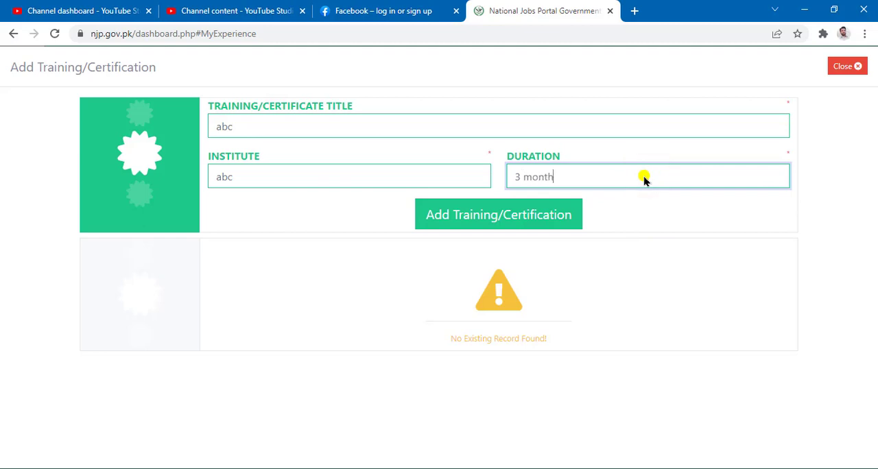
text(s)
click(499, 217)
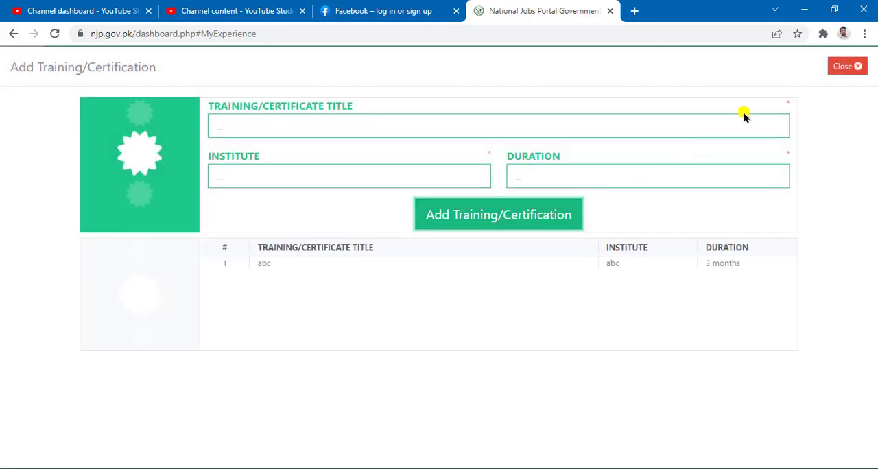
click(846, 66)
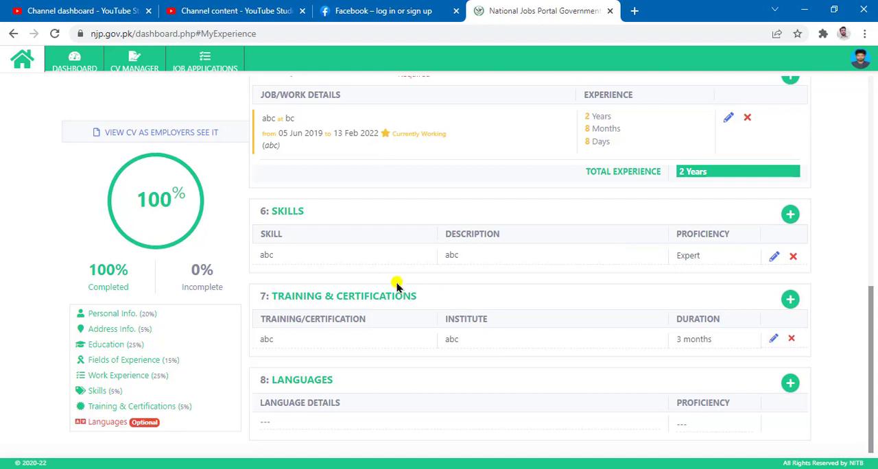
Add a language record with details abc and proficiency 80% (Native), and close the language form
mouse_move(246, 356)
mouse_down()
mouse_move(647, 365)
mouse_move(847, 414)
mouse_move(844, 432)
mouse_up()
key(Escape)
click(793, 385)
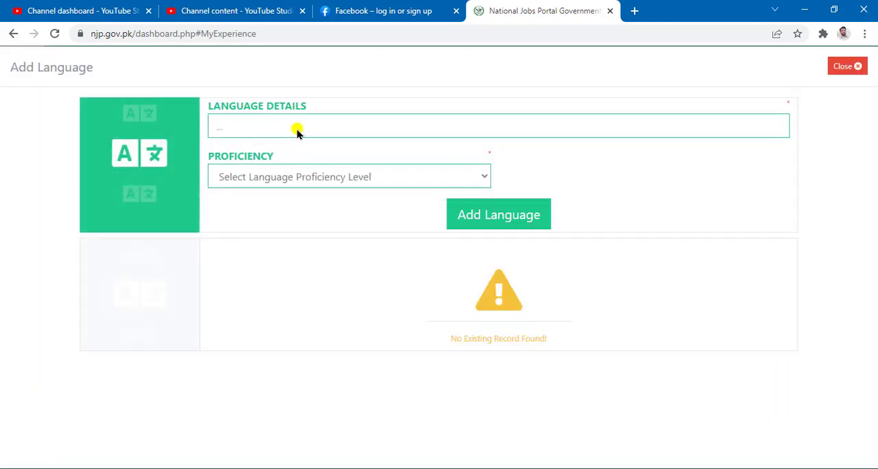
click(295, 132)
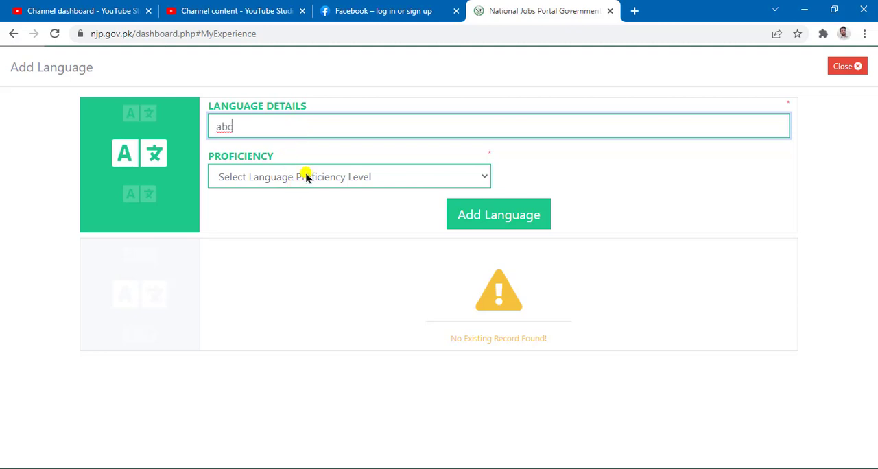
click(421, 174)
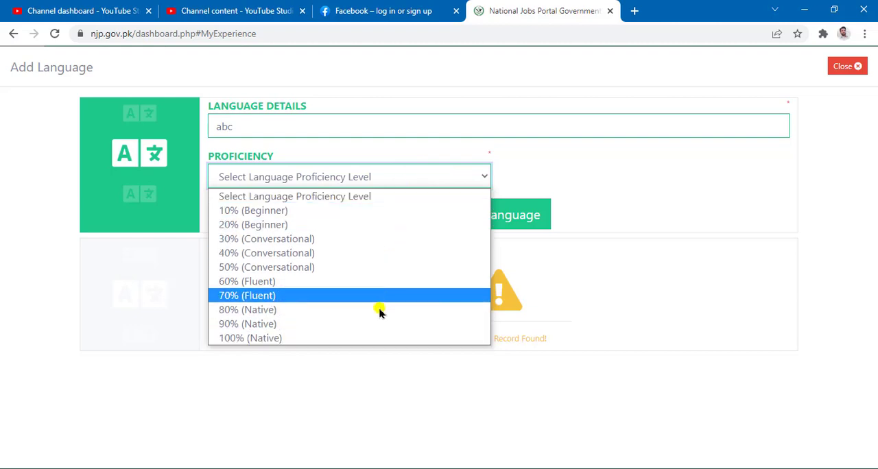
click(299, 309)
click(489, 218)
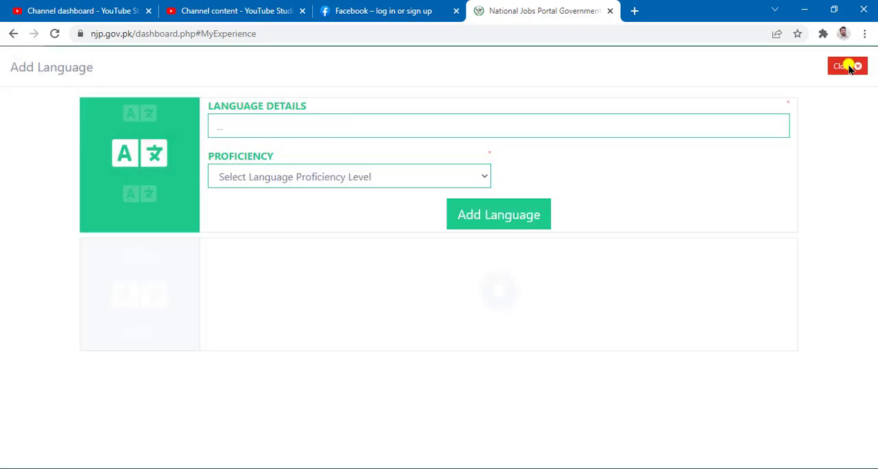
click(848, 65)
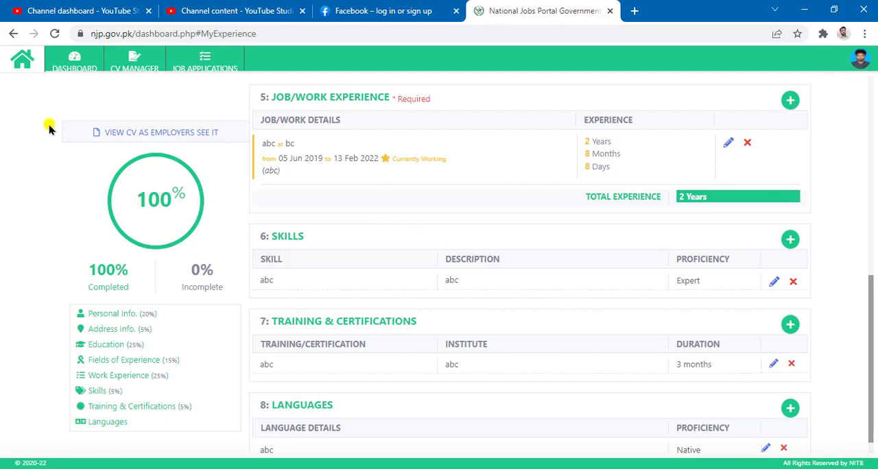
Delete the abc language record and the abc training record from the CV, confirming both deletions
click(22, 107)
mouse_move(198, 125)
mouse_down()
mouse_move(274, 386)
mouse_move(247, 447)
mouse_up()
scroll(674, 406, down, 1)
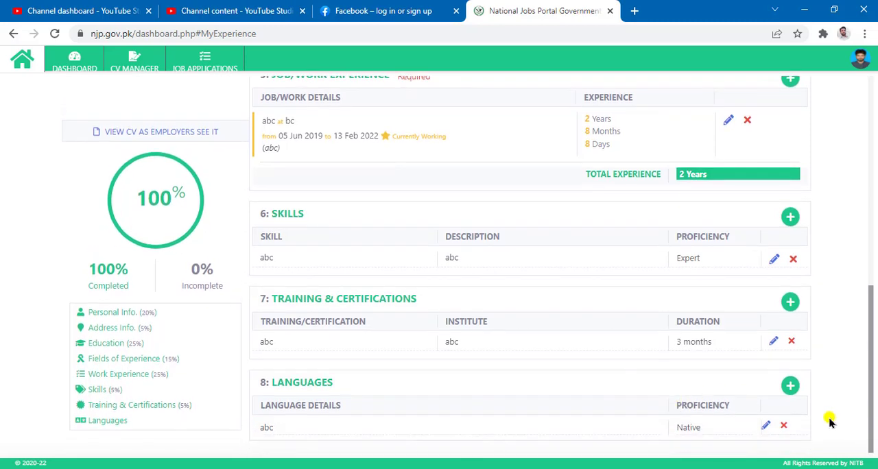
click(784, 426)
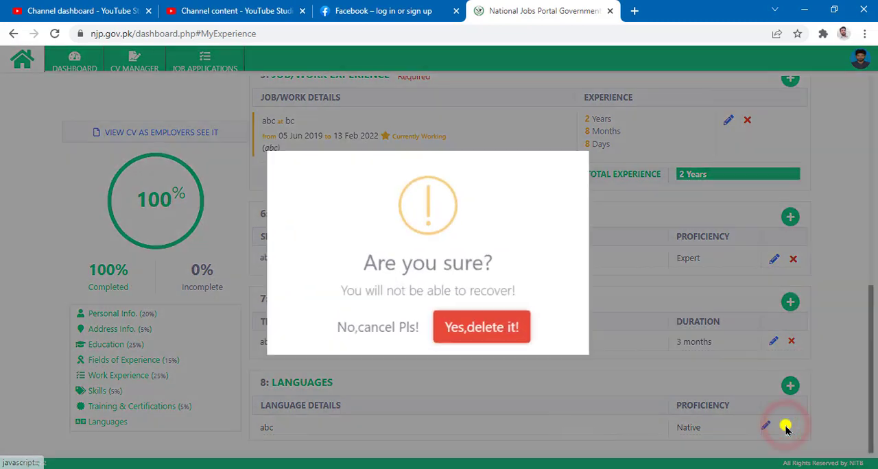
click(493, 326)
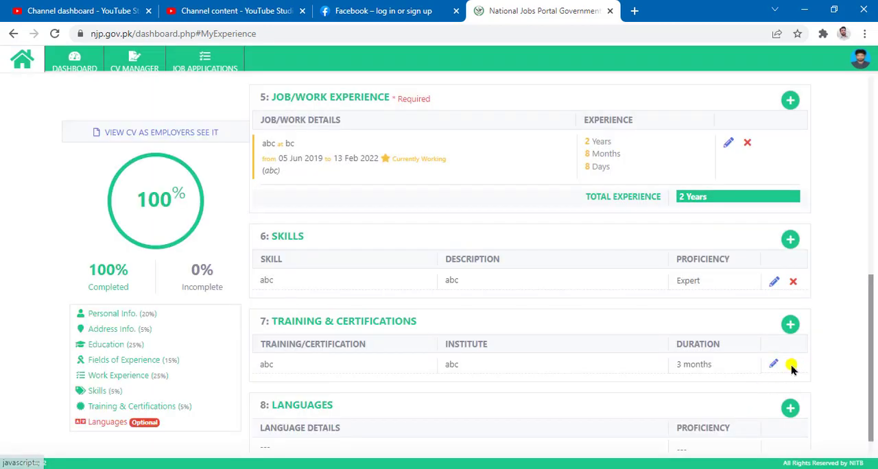
click(790, 364)
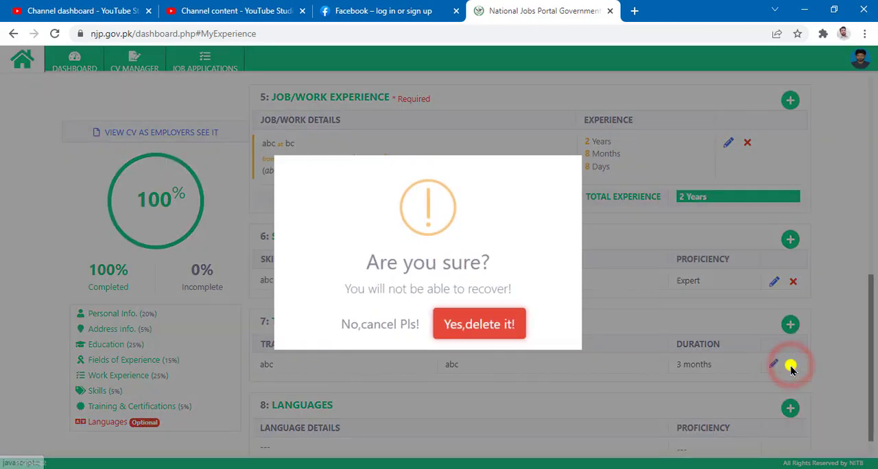
click(491, 327)
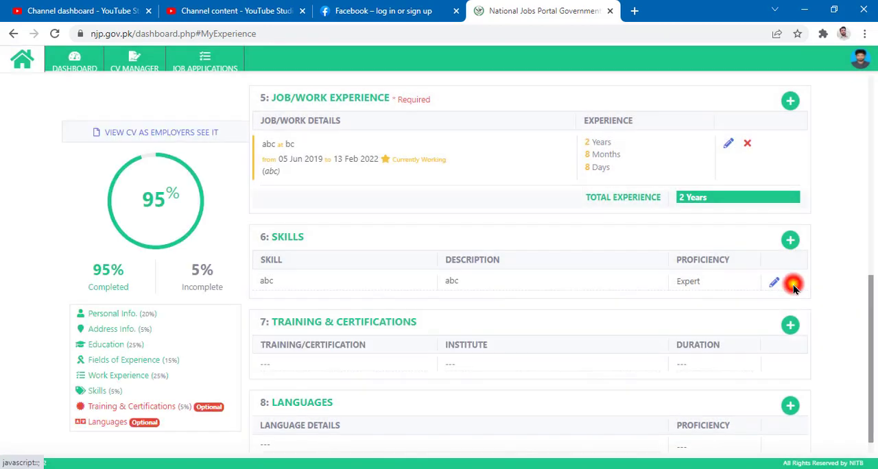
Delete the abc skill record from the CV and check the CV completion summary
click(793, 283)
click(502, 330)
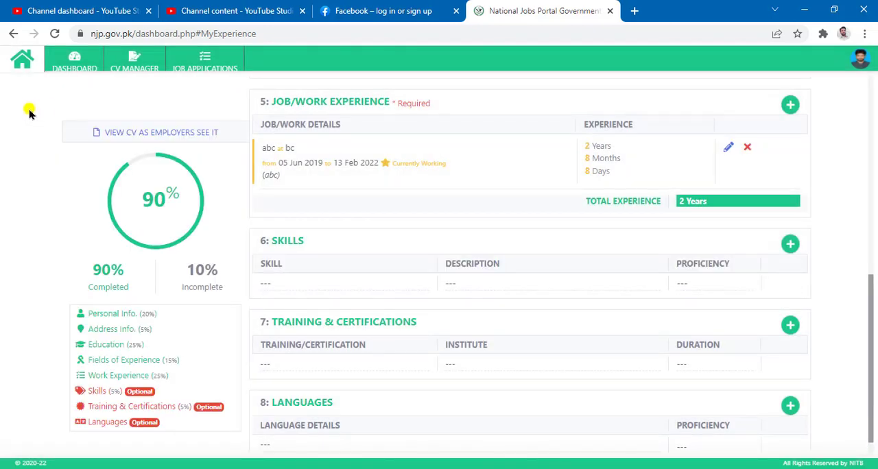
drag(26, 102, 248, 438)
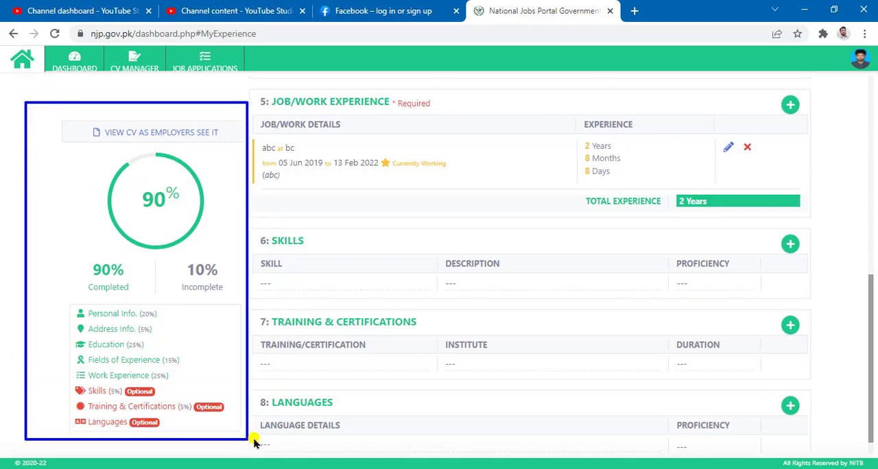